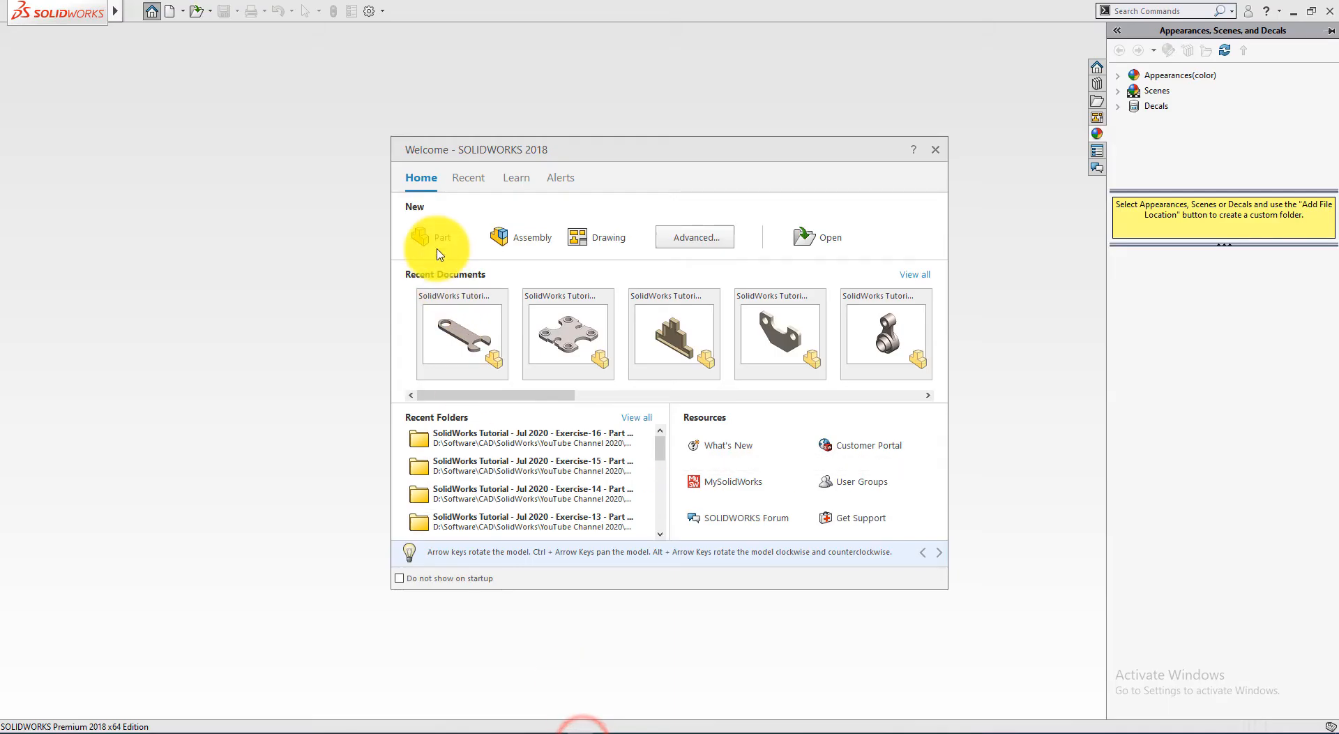
Create a new part document and apply the Plain White scene to it
{"action": "left_click", "coordinate": [435, 245]}
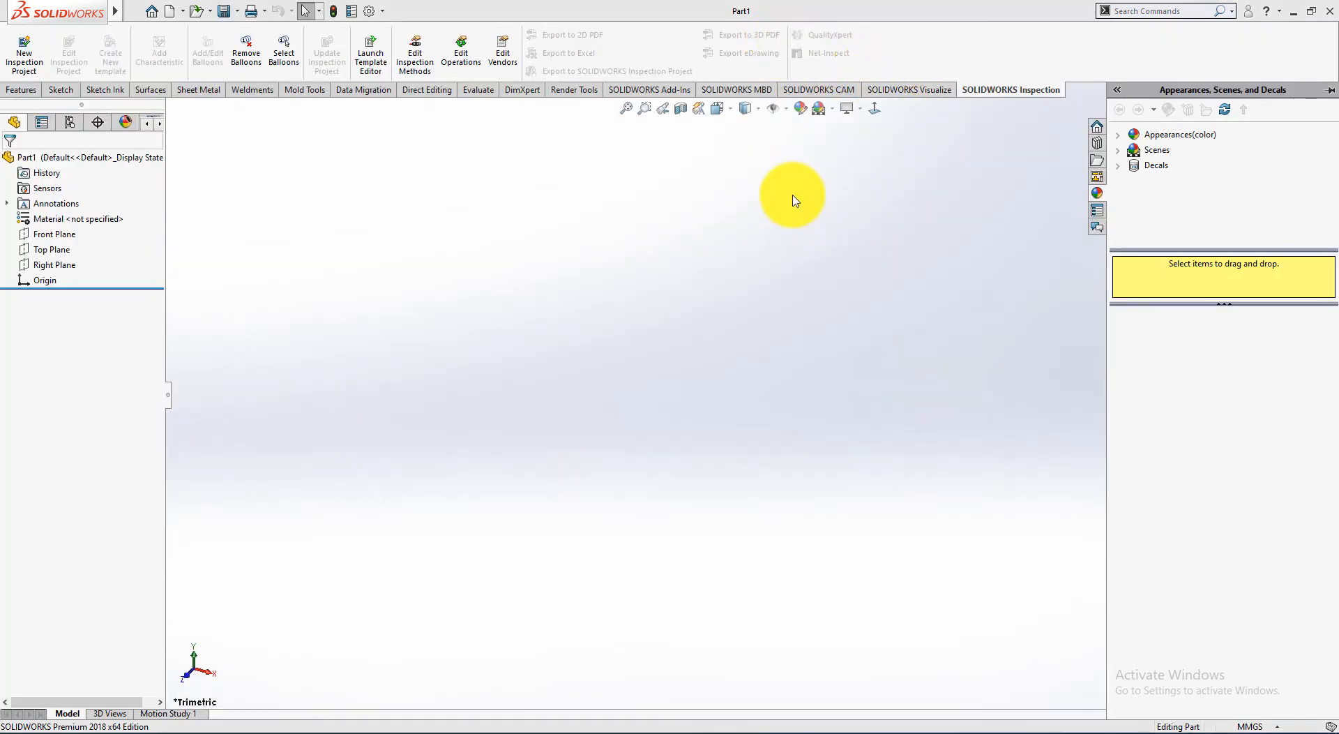
{"action": "left_click", "coordinate": [836, 110]}
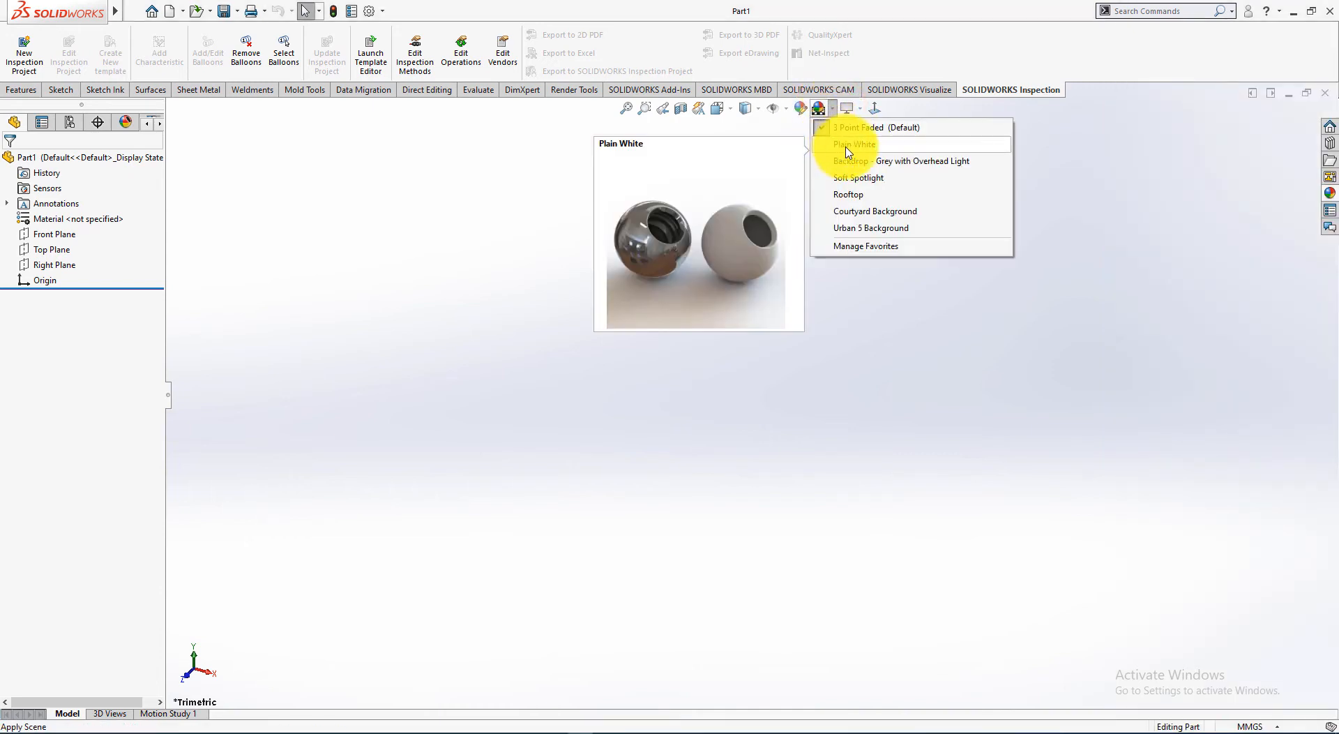
{"action": "left_click", "coordinate": [848, 147]}
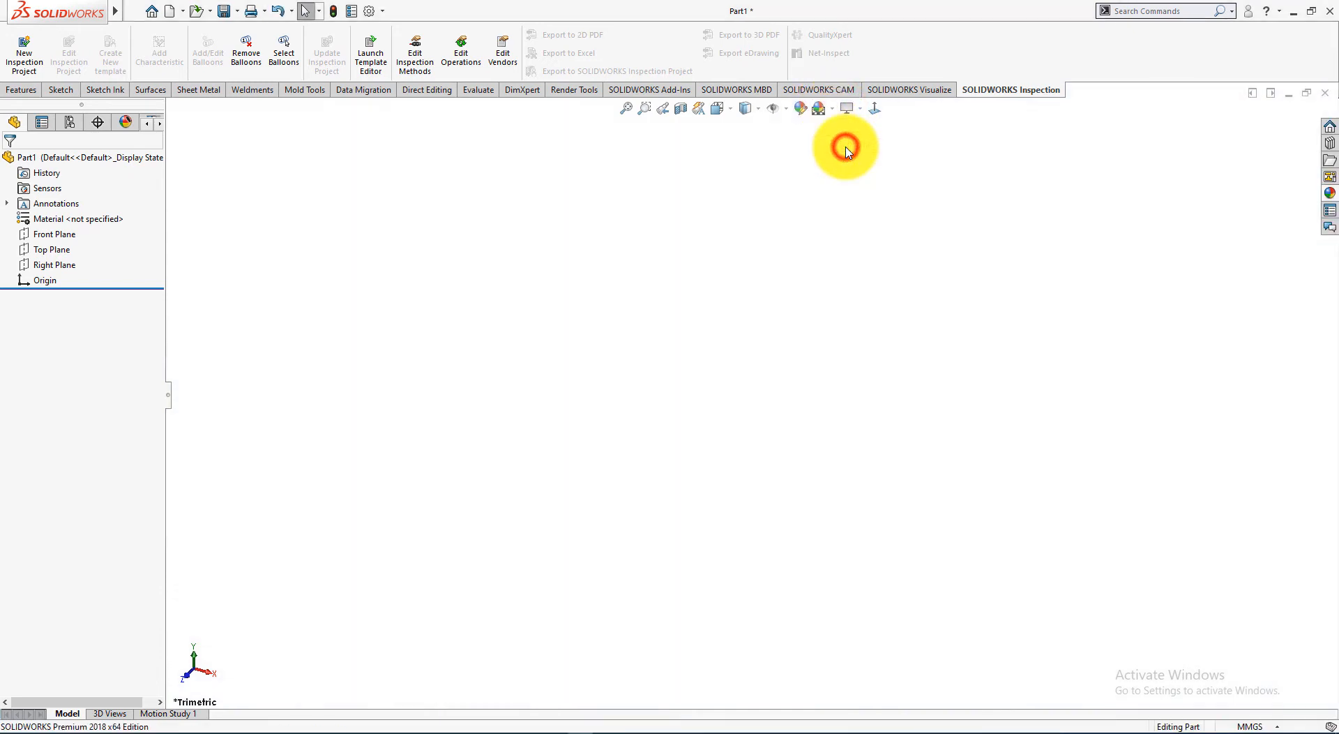
Assign the Aluminum Bronze material from the Copper Alloys category to the part
{"action": "right_click", "coordinate": [62, 220]}
{"action": "left_click", "coordinate": [94, 230]}
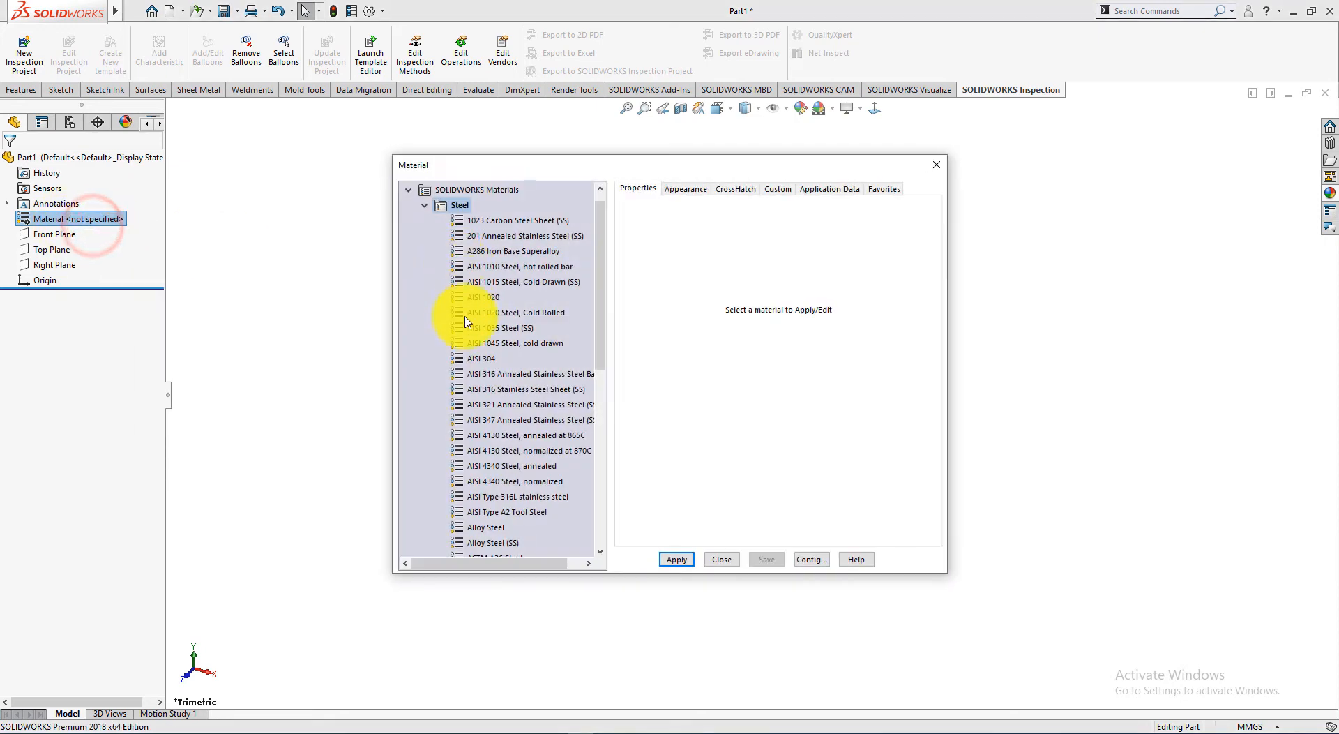
{"action": "left_click", "coordinate": [425, 203]}
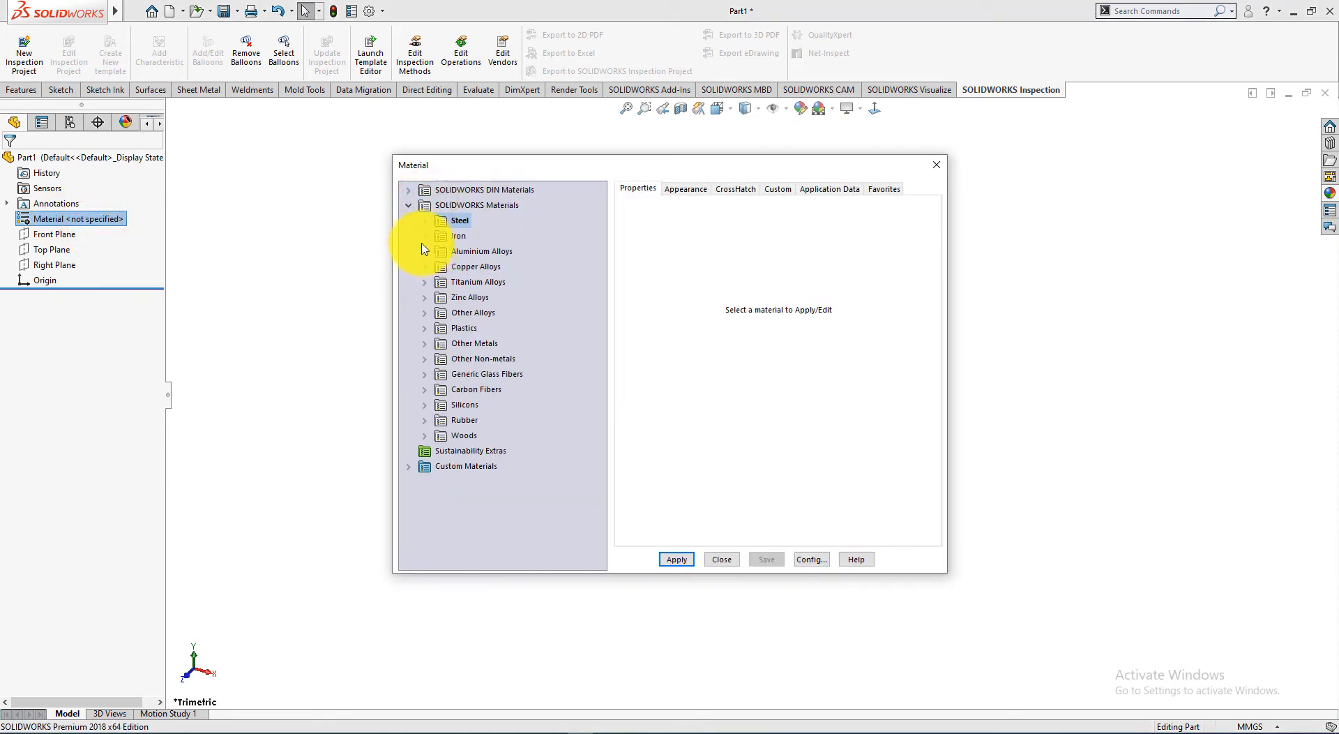
{"action": "left_click", "coordinate": [426, 268]}
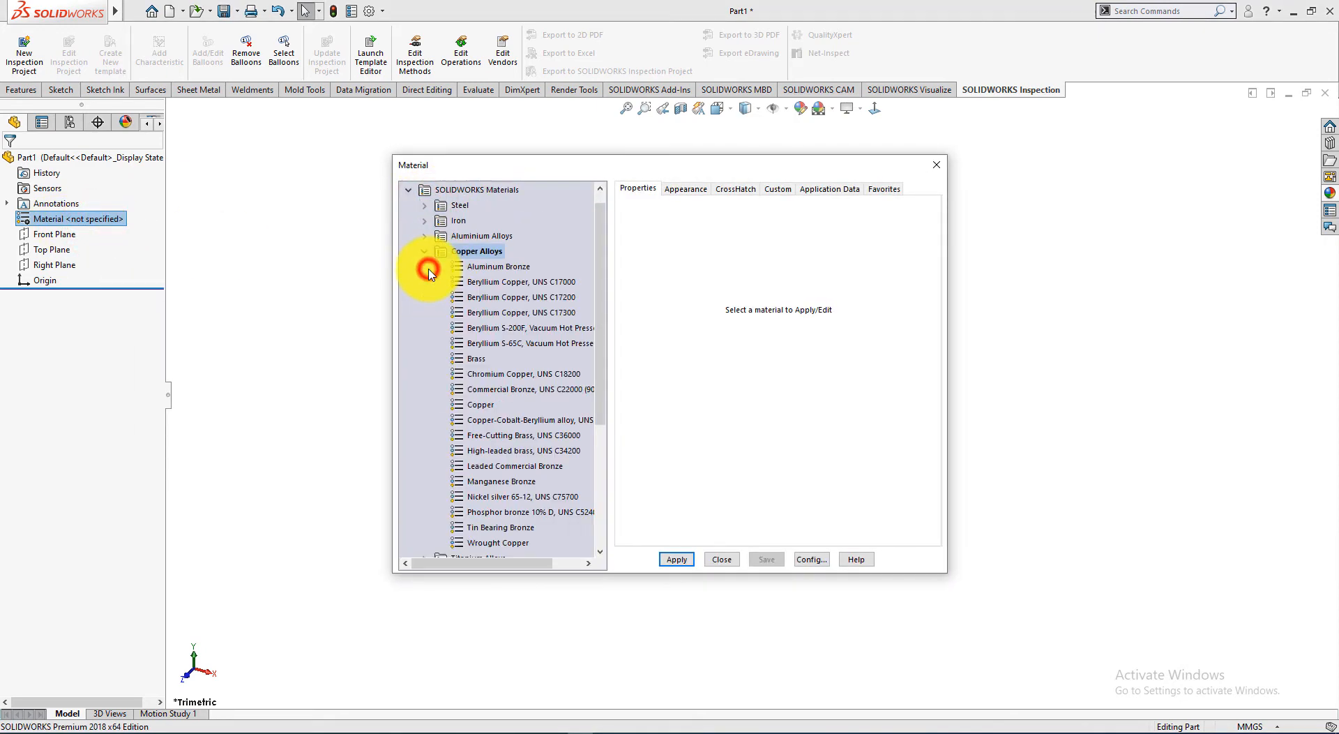
{"action": "left_click", "coordinate": [504, 269]}
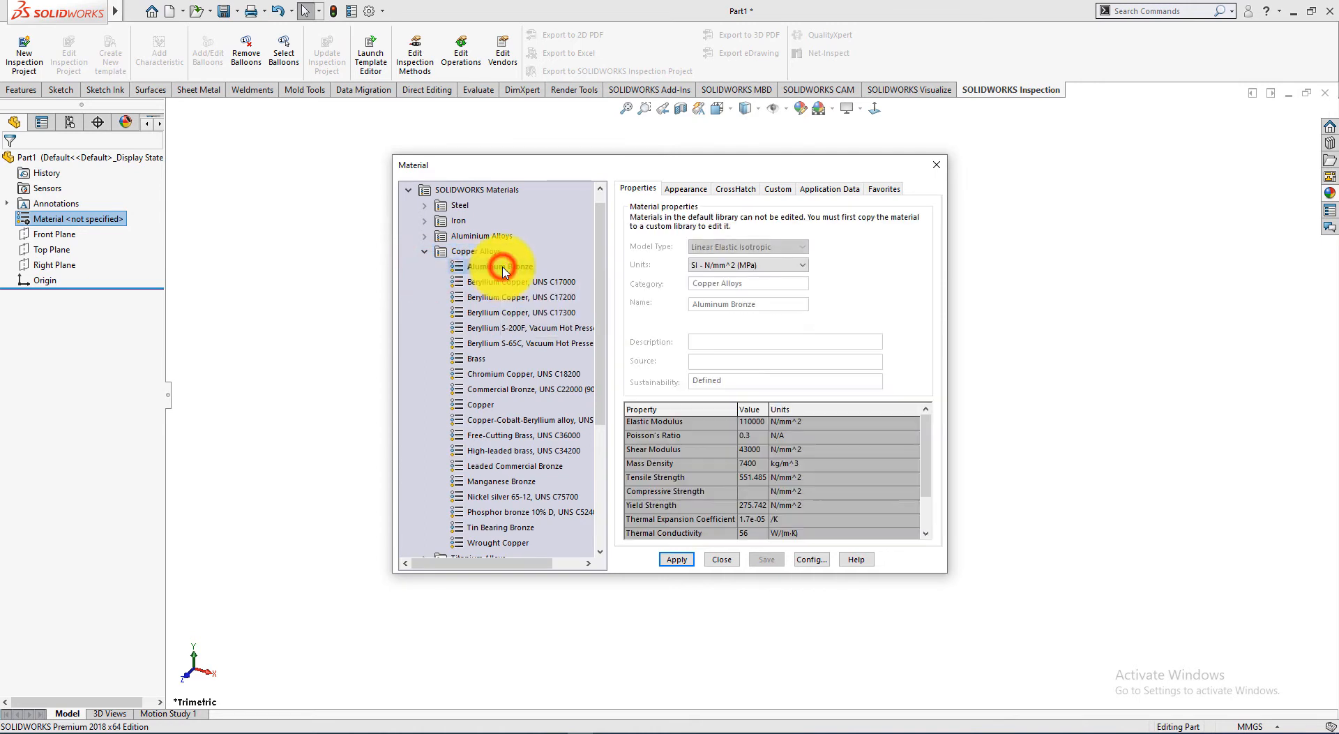
{"action": "left_click", "coordinate": [678, 560]}
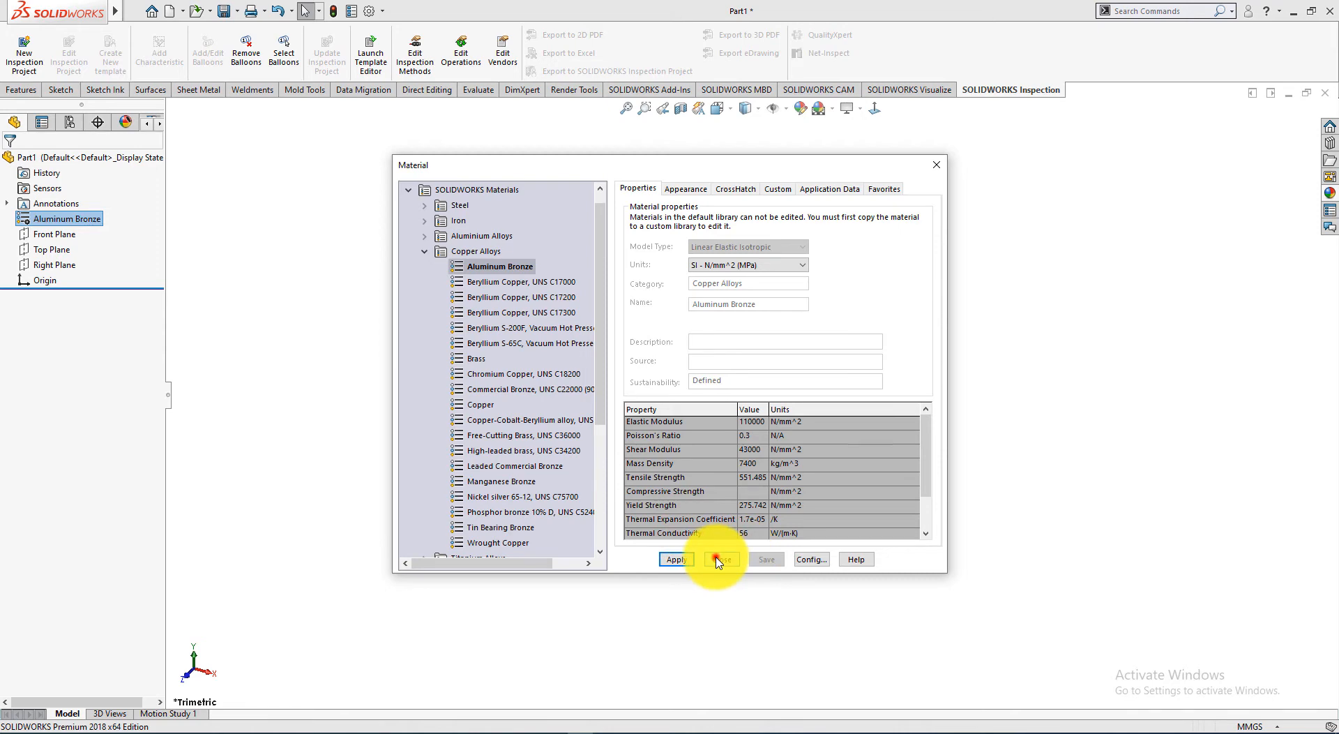
{"action": "left_click", "coordinate": [717, 558]}
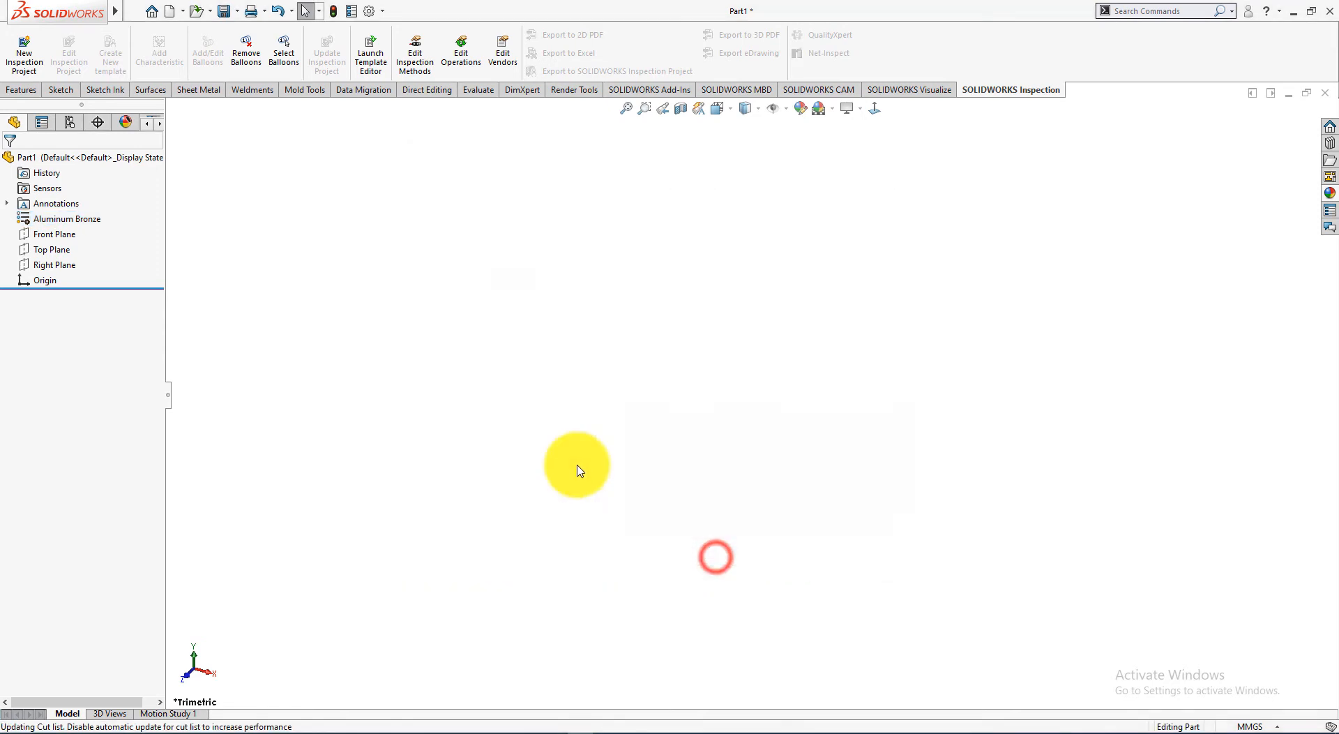
Check the Exercise-17 reference drawing in Photos, then return to SolidWorks and start a sketch on the Front Plane
{"action": "left_click", "coordinate": [555, 729]}
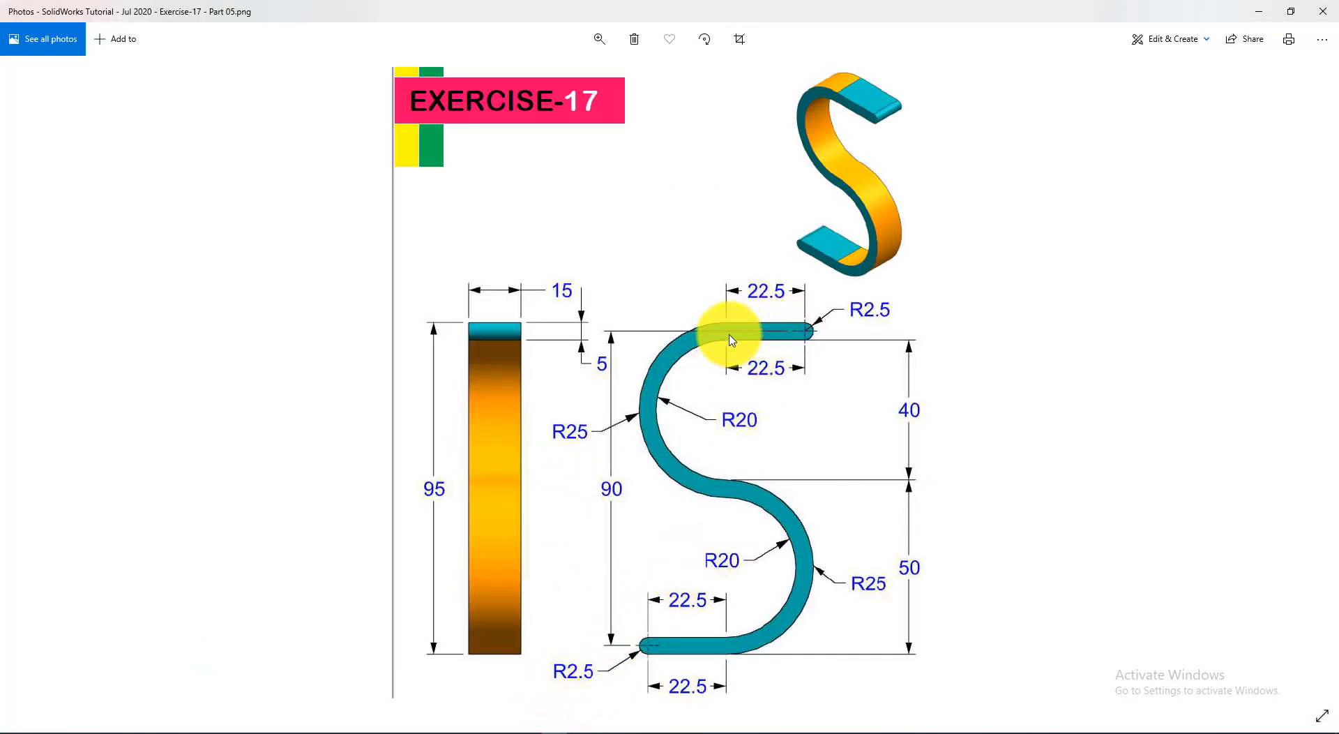
{"action": "left_click", "coordinate": [589, 729]}
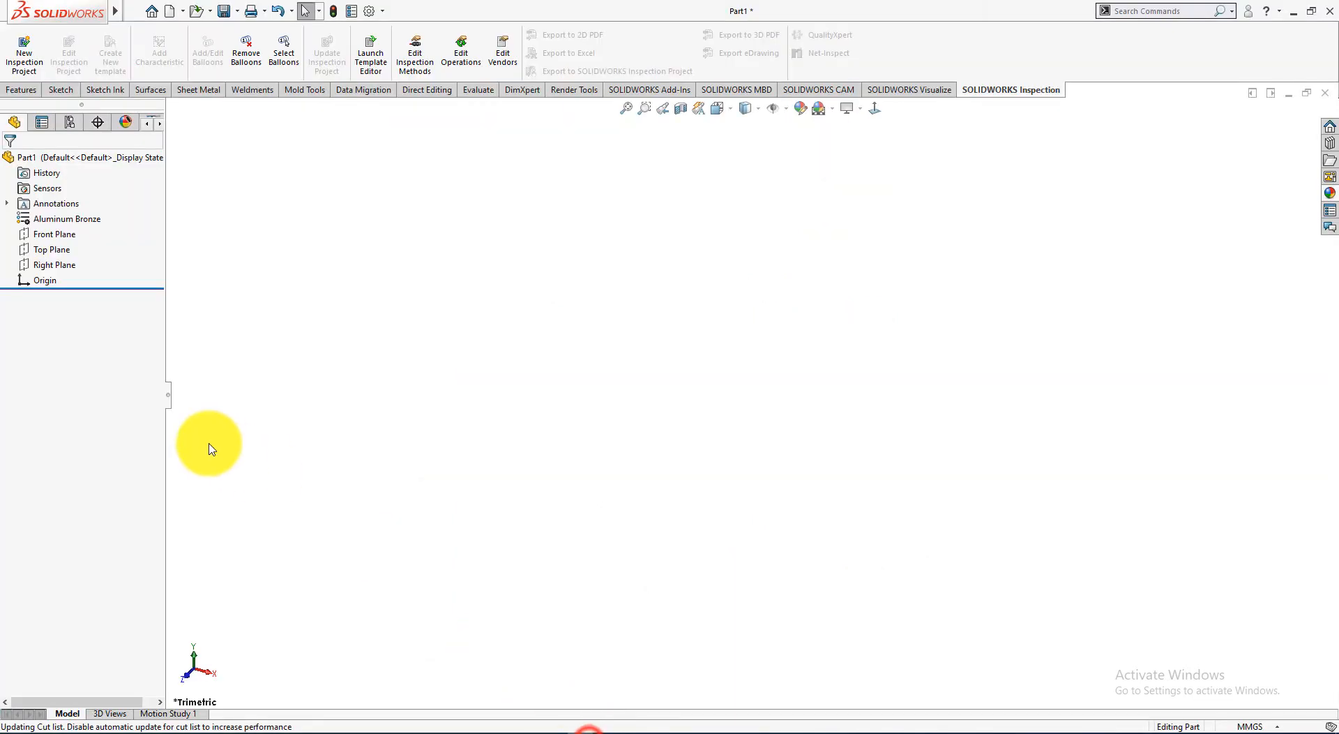
{"action": "left_click", "coordinate": [55, 234]}
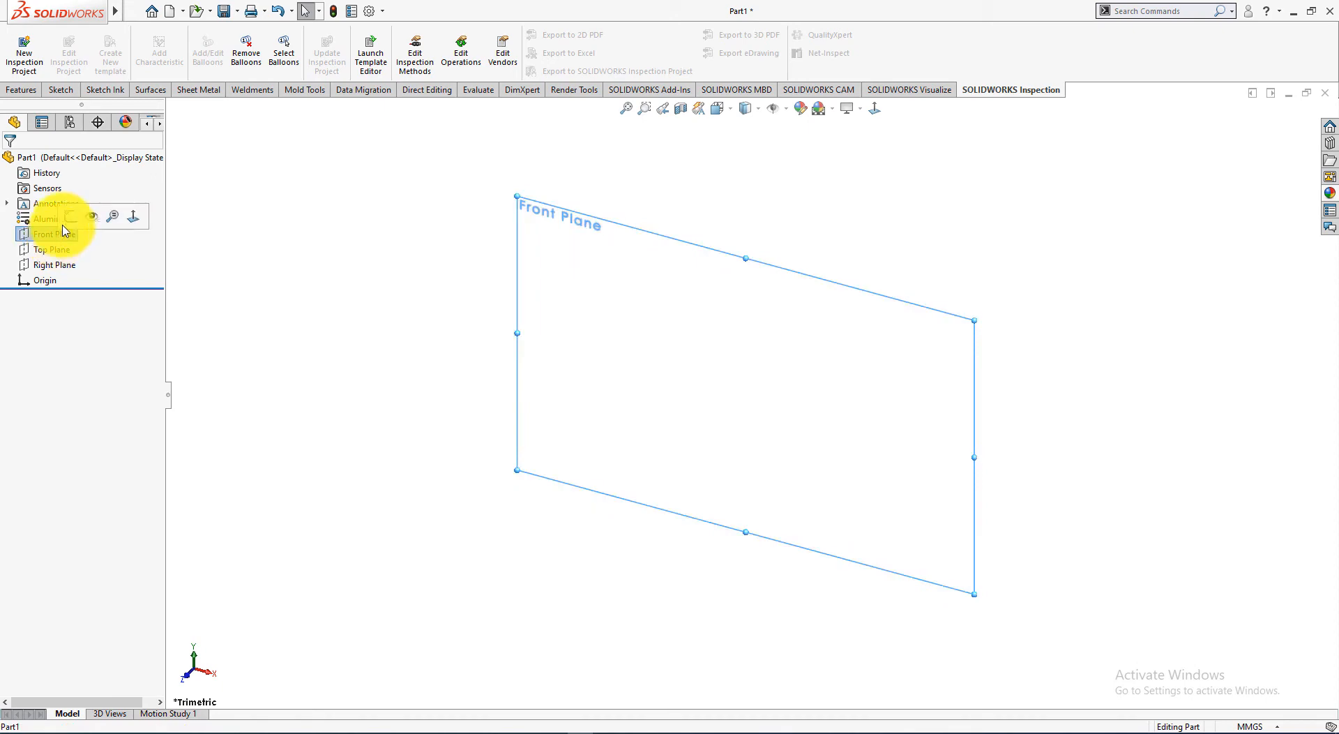
{"action": "left_click", "coordinate": [69, 217]}
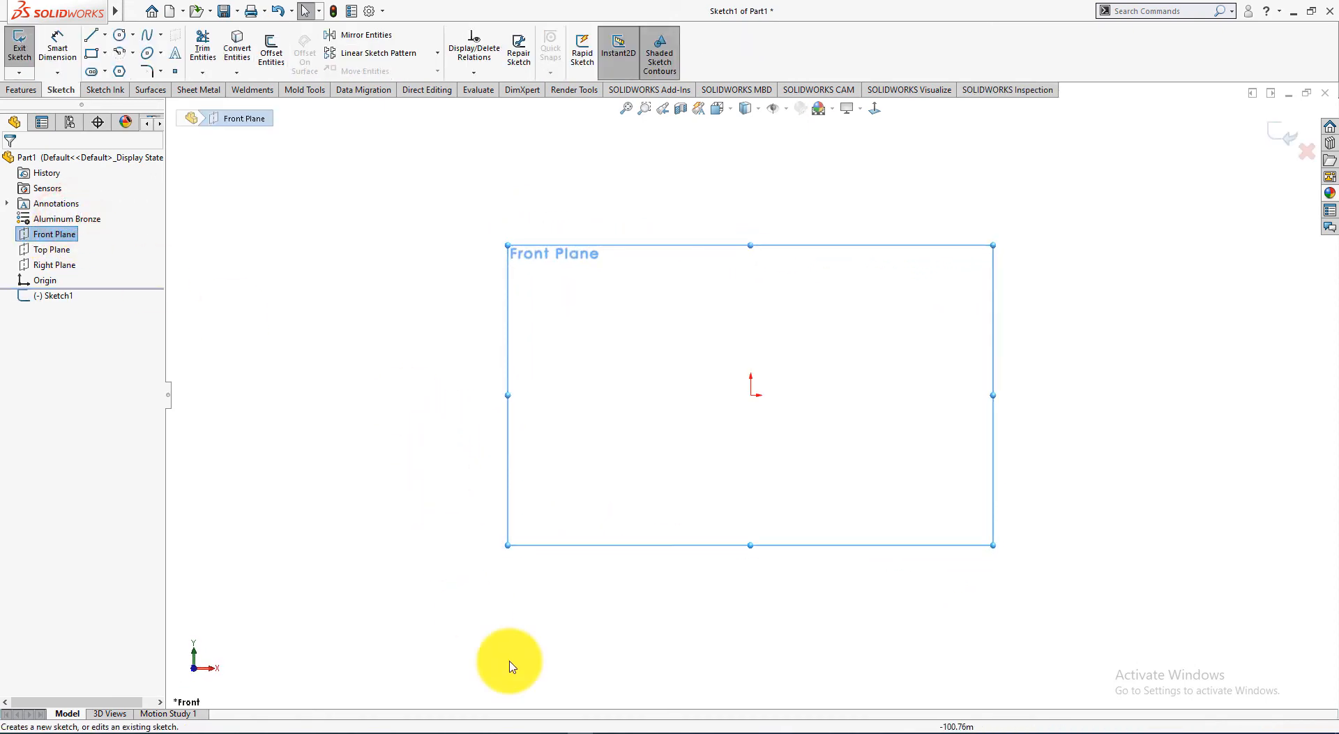
Consult the reference drawing in Photos, then in SolidWorks sketch a horizontal line about 47.6 mm long to the right from the origin
{"action": "left_click", "coordinate": [558, 730]}
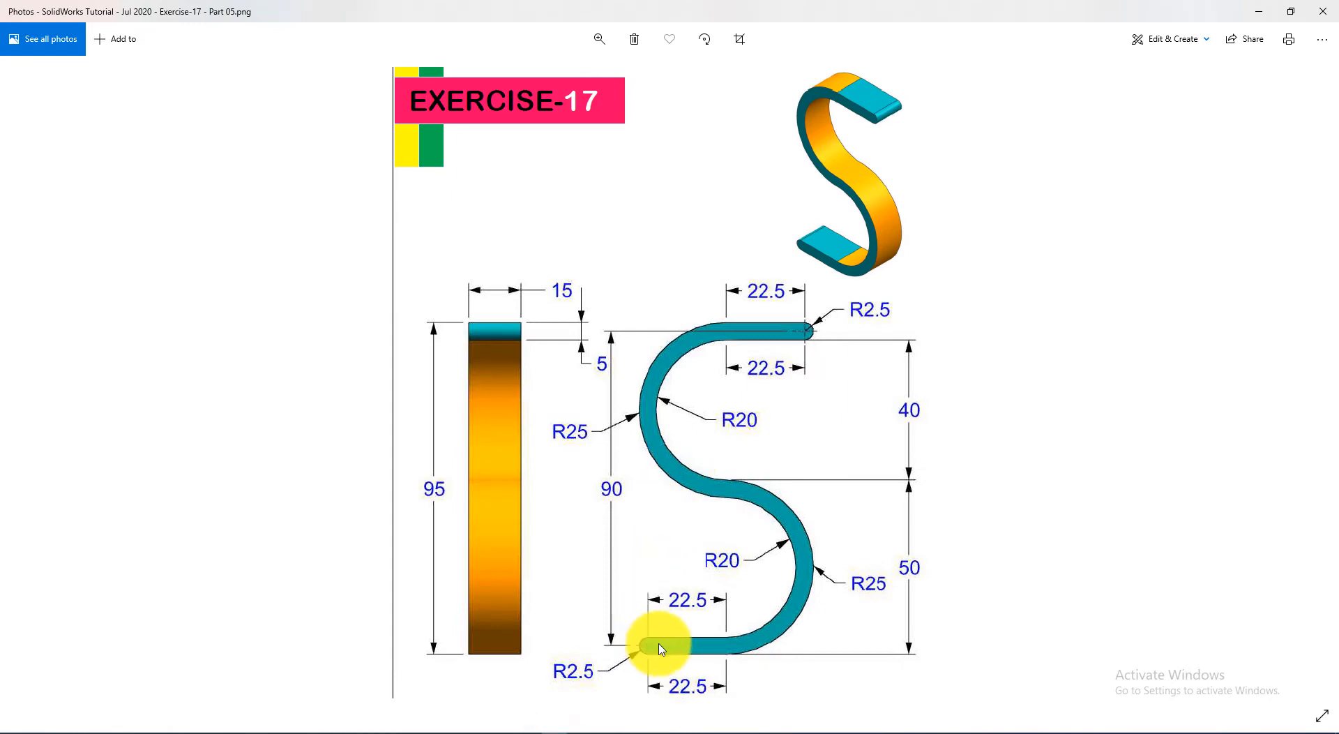
{"action": "key", "text": "alt+Tab"}
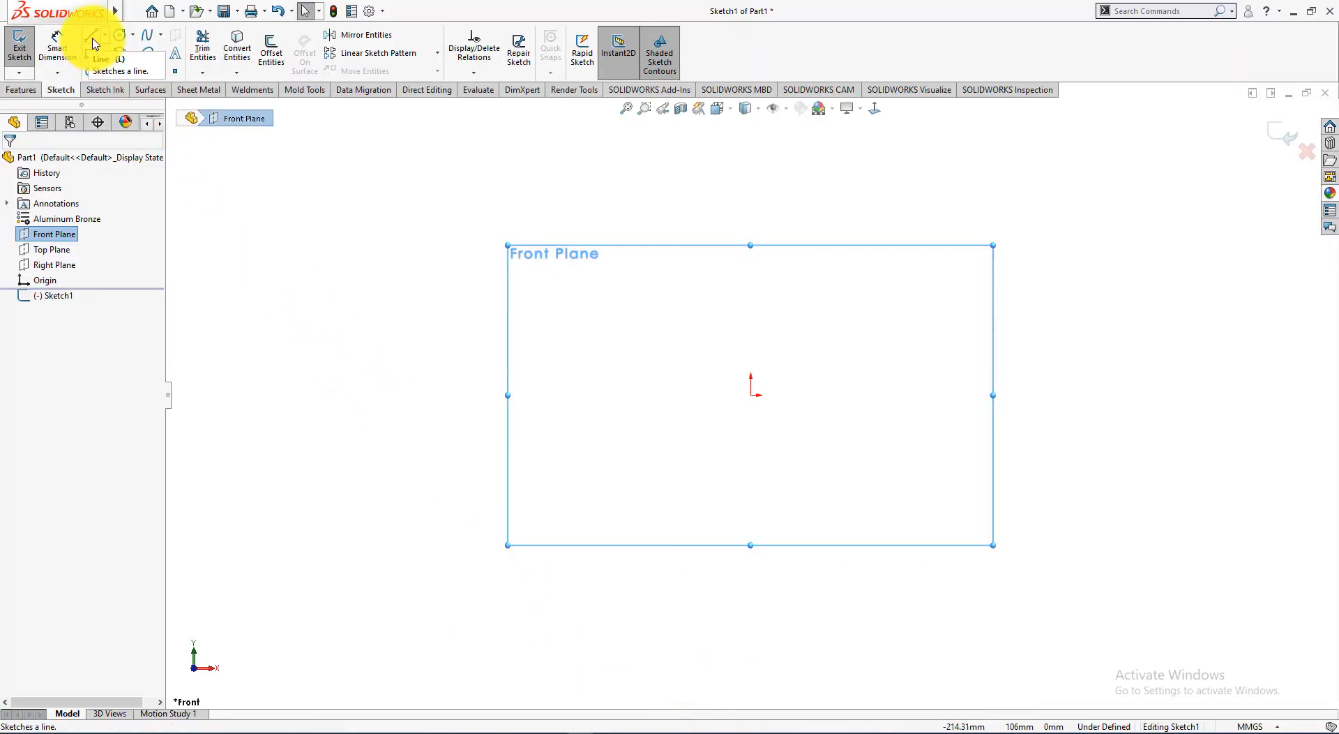
{"action": "left_click", "coordinate": [90, 37]}
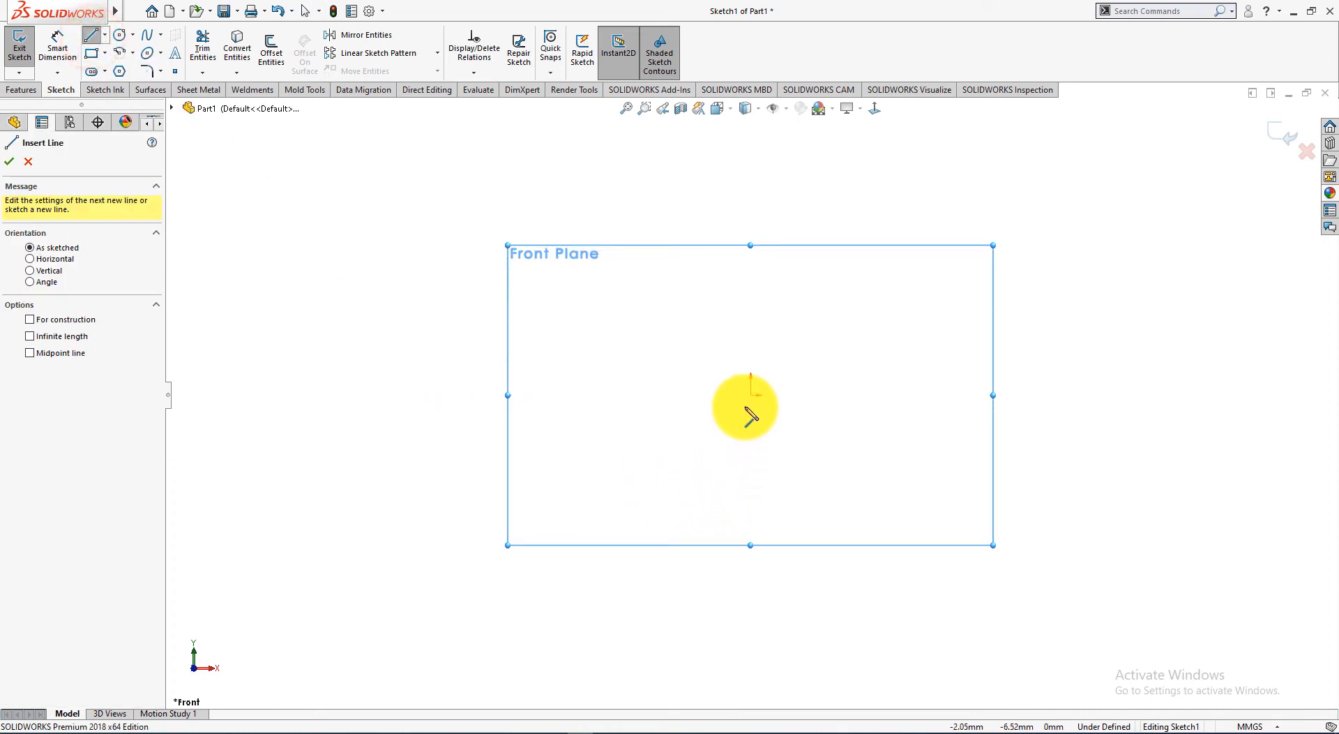
{"action": "left_click", "coordinate": [753, 395]}
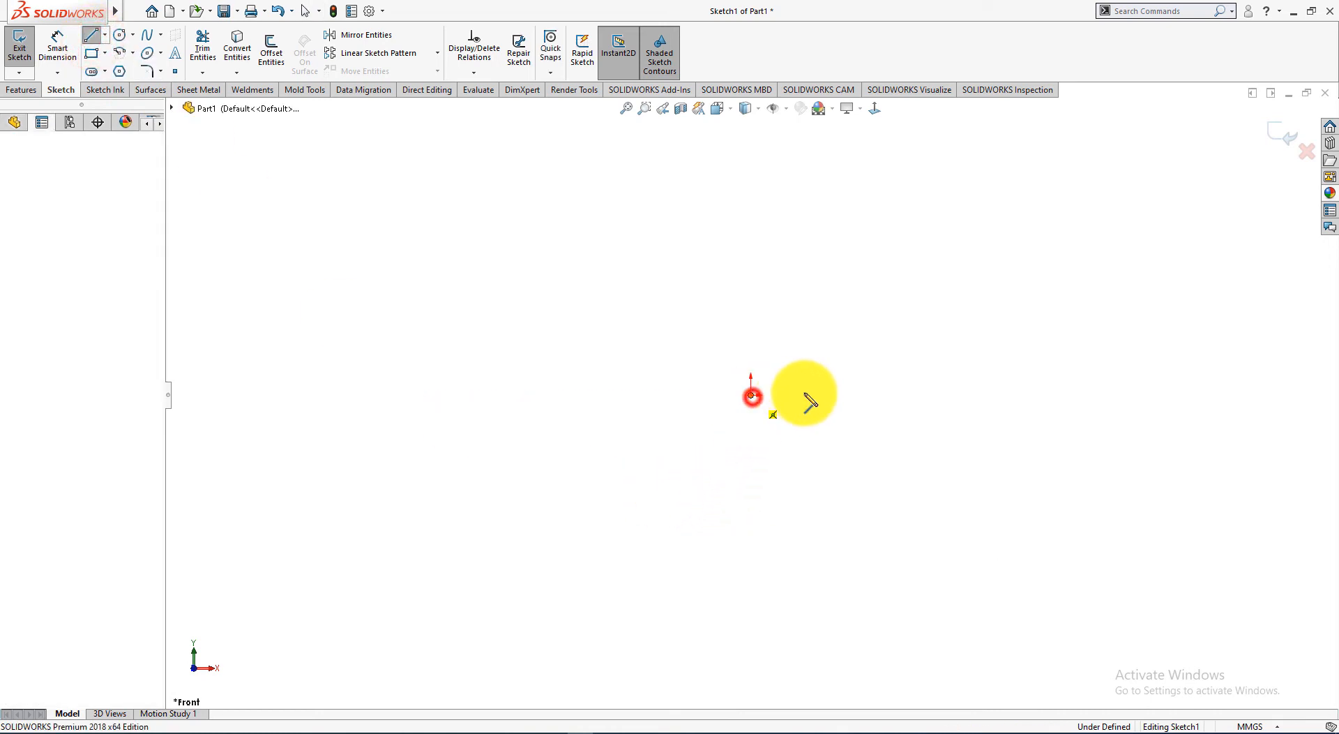
{"action": "left_click", "coordinate": [881, 395]}
{"action": "right_click", "coordinate": [930, 361]}
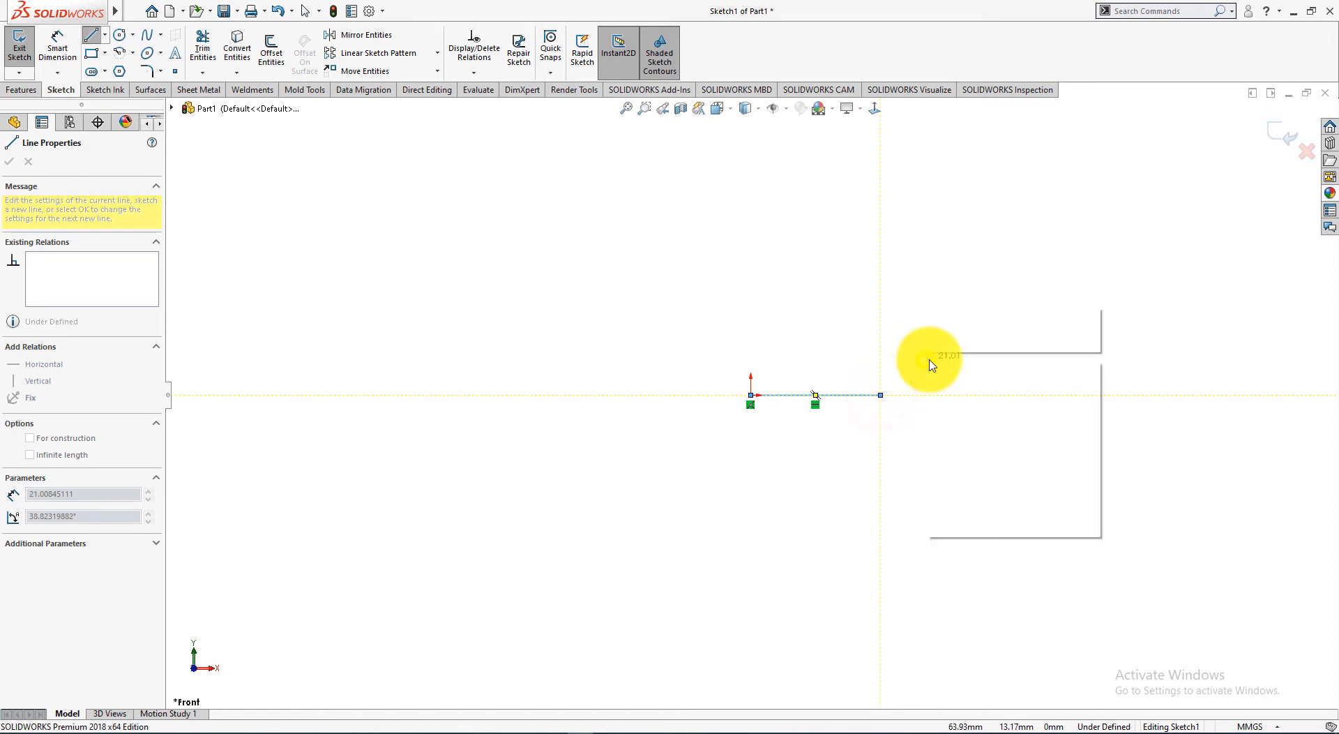
{"action": "left_click", "coordinate": [964, 373]}
{"action": "key", "text": "ctrl+8"}
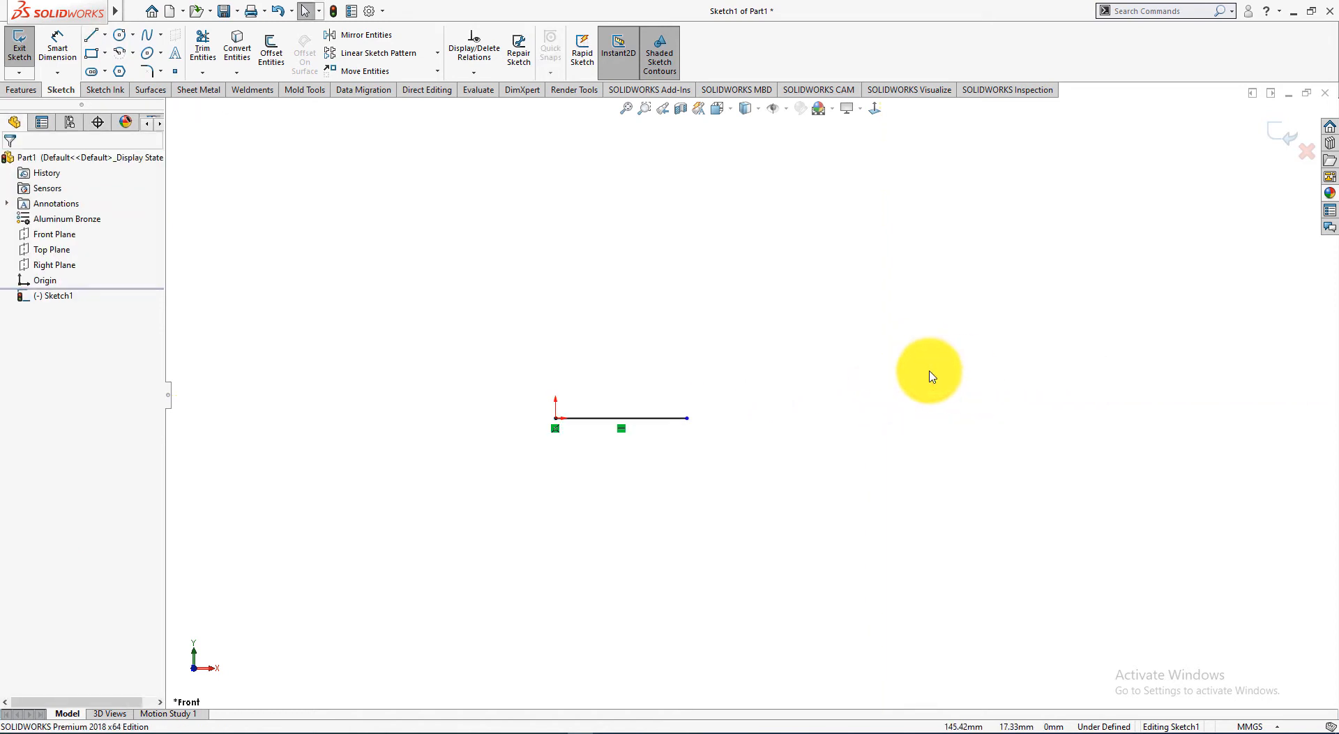
Sketch a second, shorter horizontal line about 84 mm above the first one, offset towards its right end
{"action": "left_click", "coordinate": [95, 39]}
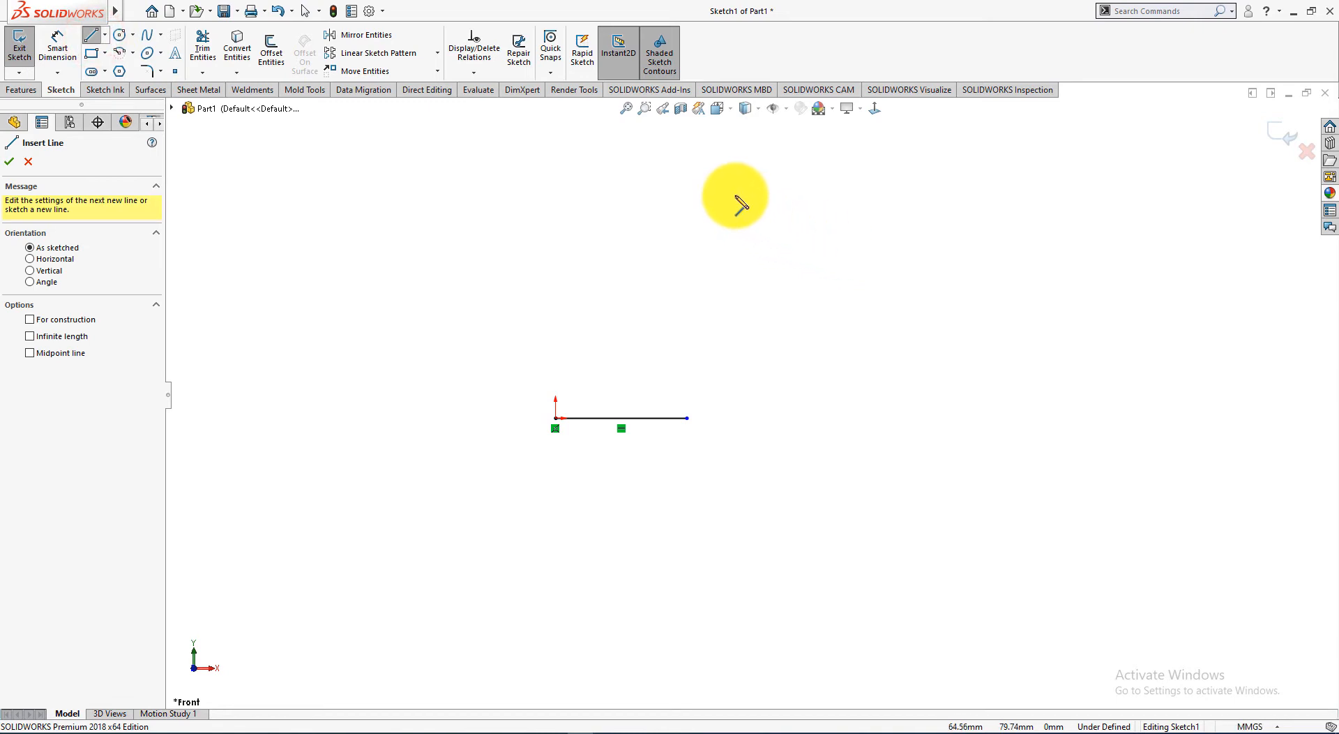
{"action": "left_click", "coordinate": [757, 186]}
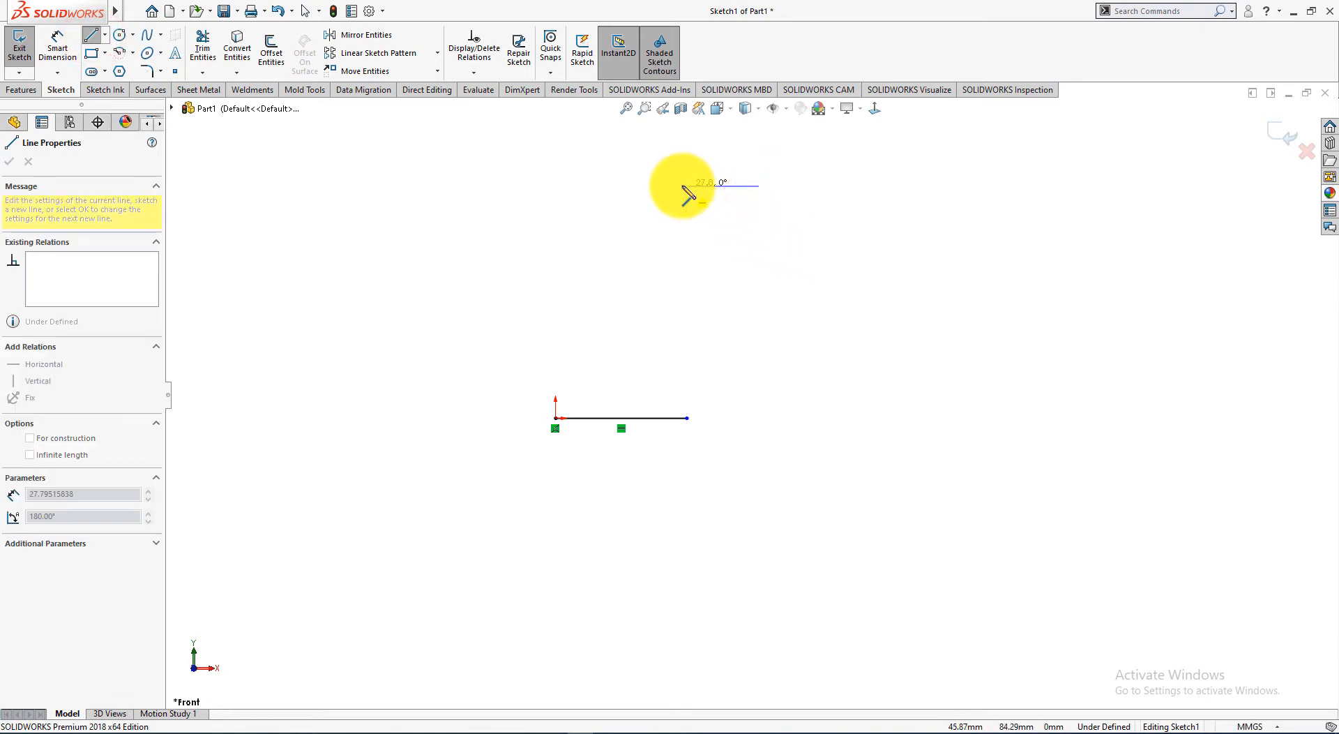
{"action": "left_click", "coordinate": [662, 185]}
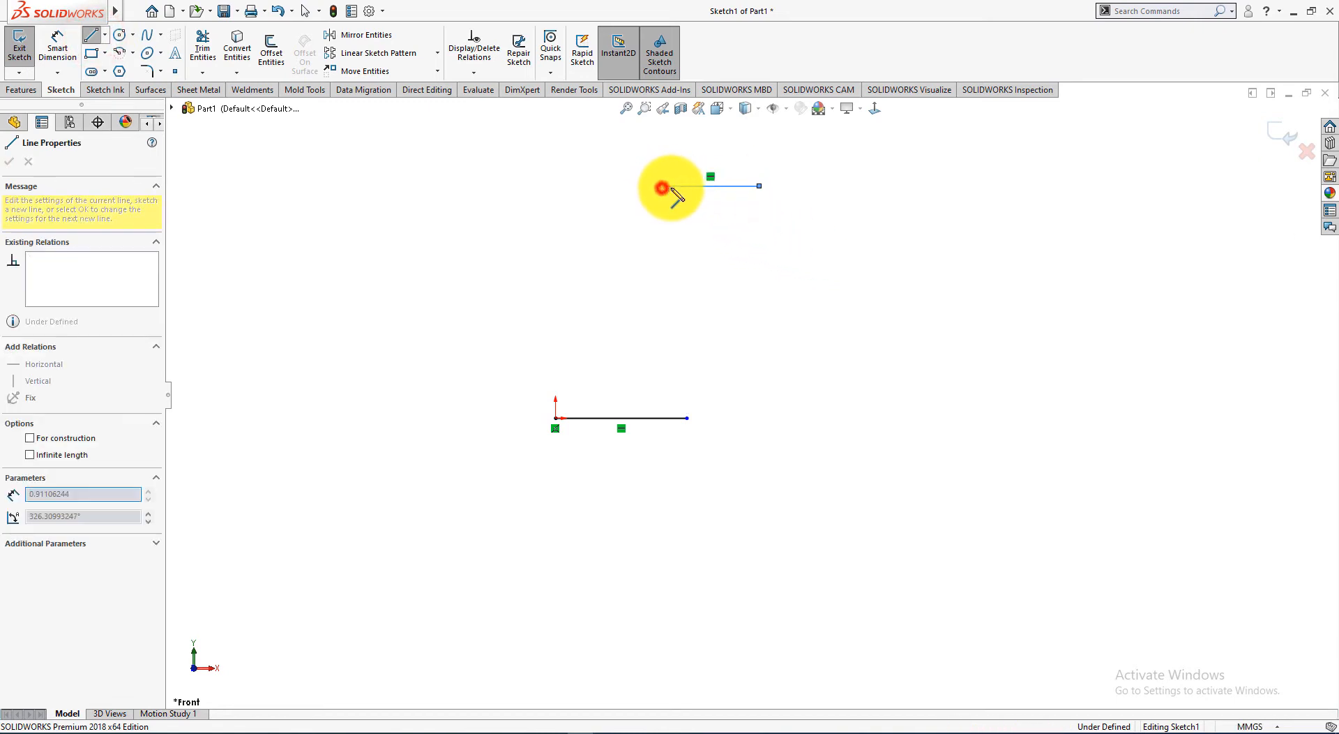
{"action": "right_click", "coordinate": [885, 196]}
{"action": "left_click", "coordinate": [918, 198]}
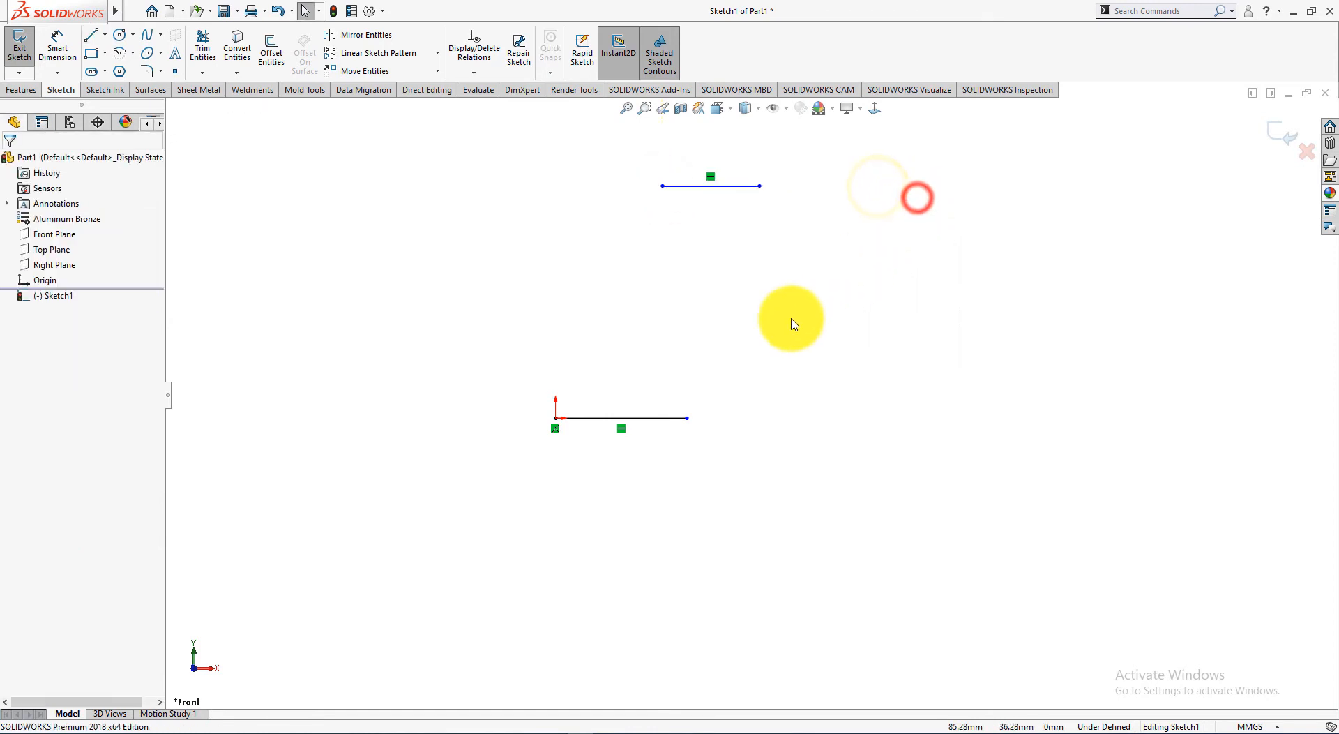
Dimension the lower line's length to 22.5 mm, checking the value on the reference drawing
{"action": "left_click", "coordinate": [56, 46]}
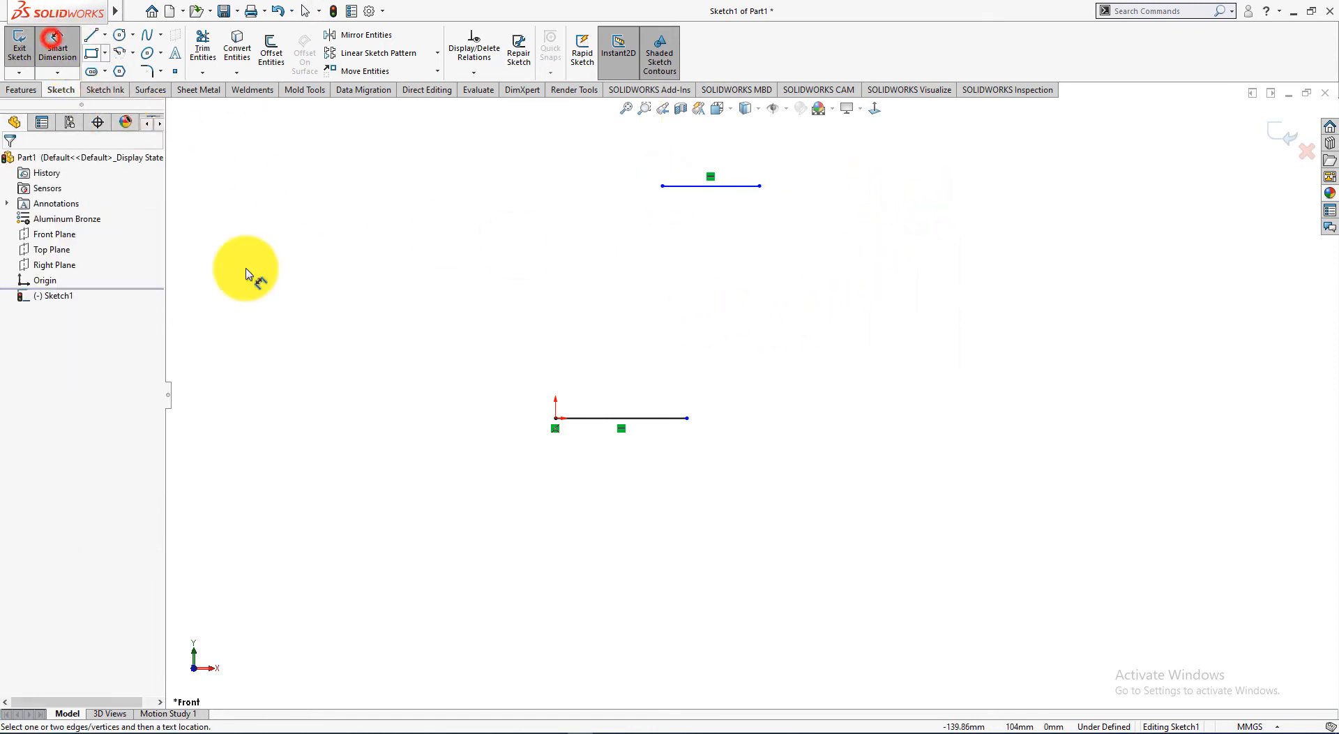
{"action": "left_click", "coordinate": [598, 418]}
{"action": "left_click", "coordinate": [613, 478]}
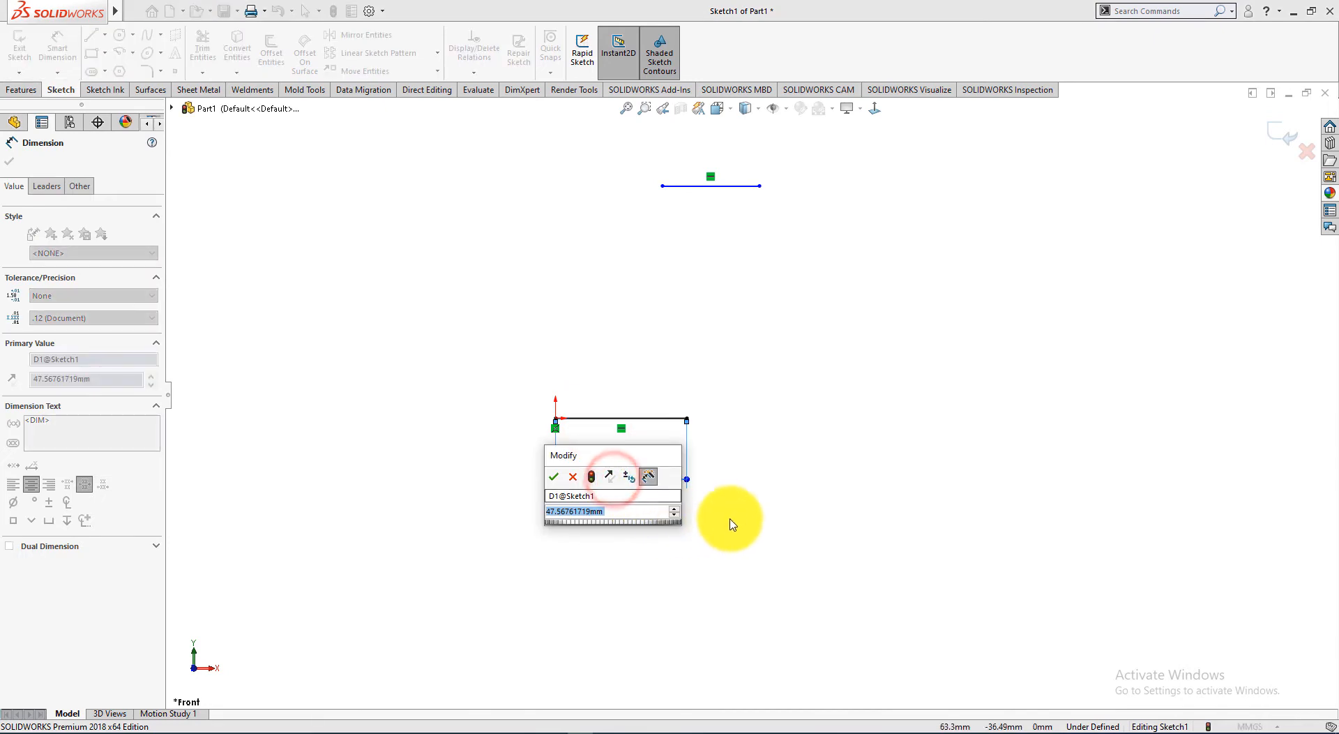
{"action": "key", "text": "alt+Tab"}
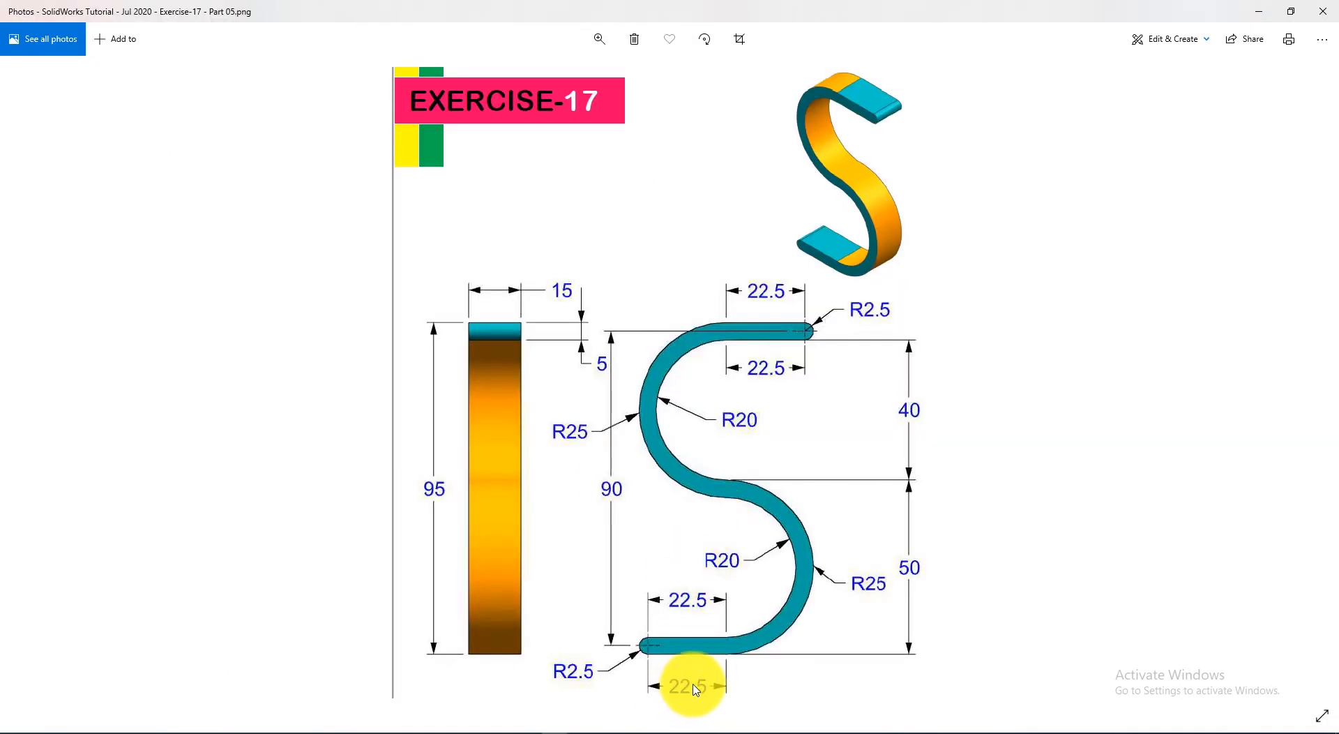
{"action": "key", "text": "alt+Tab"}
{"action": "type", "text": "22."}
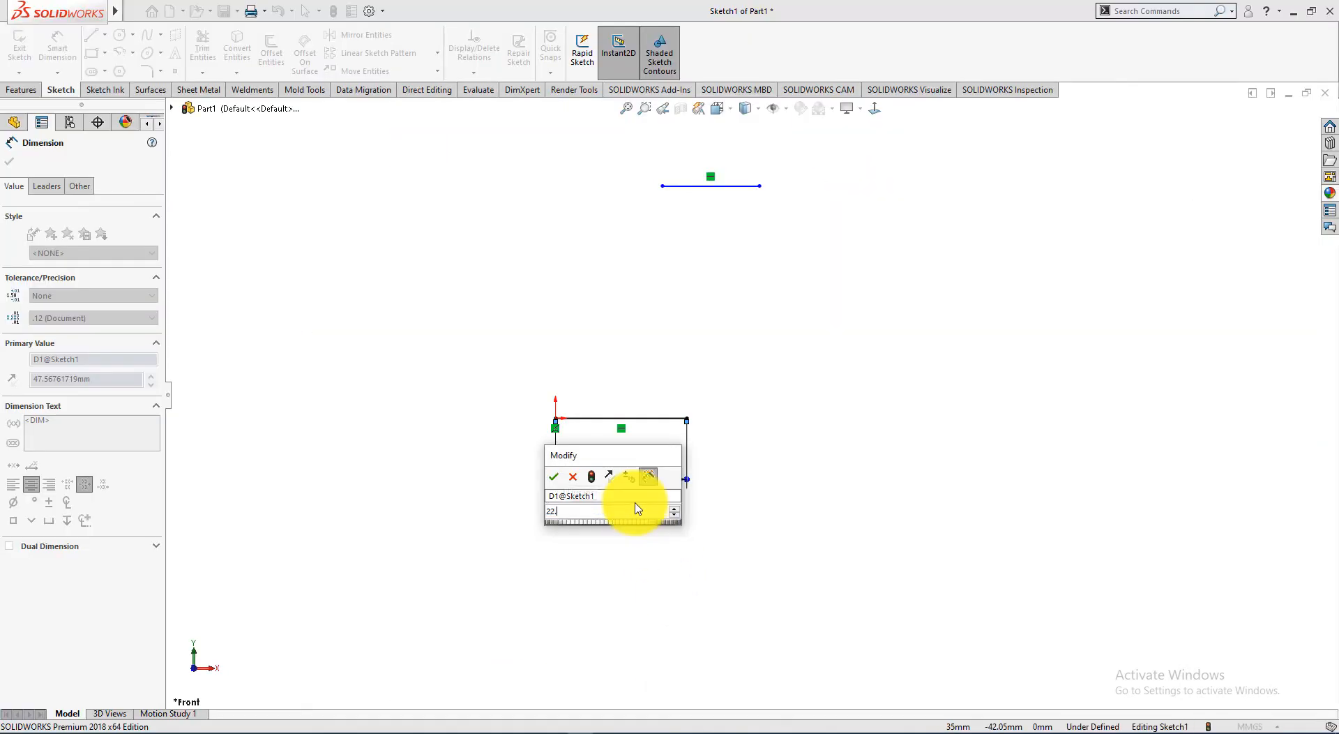
{"action": "key", "text": "Return"}
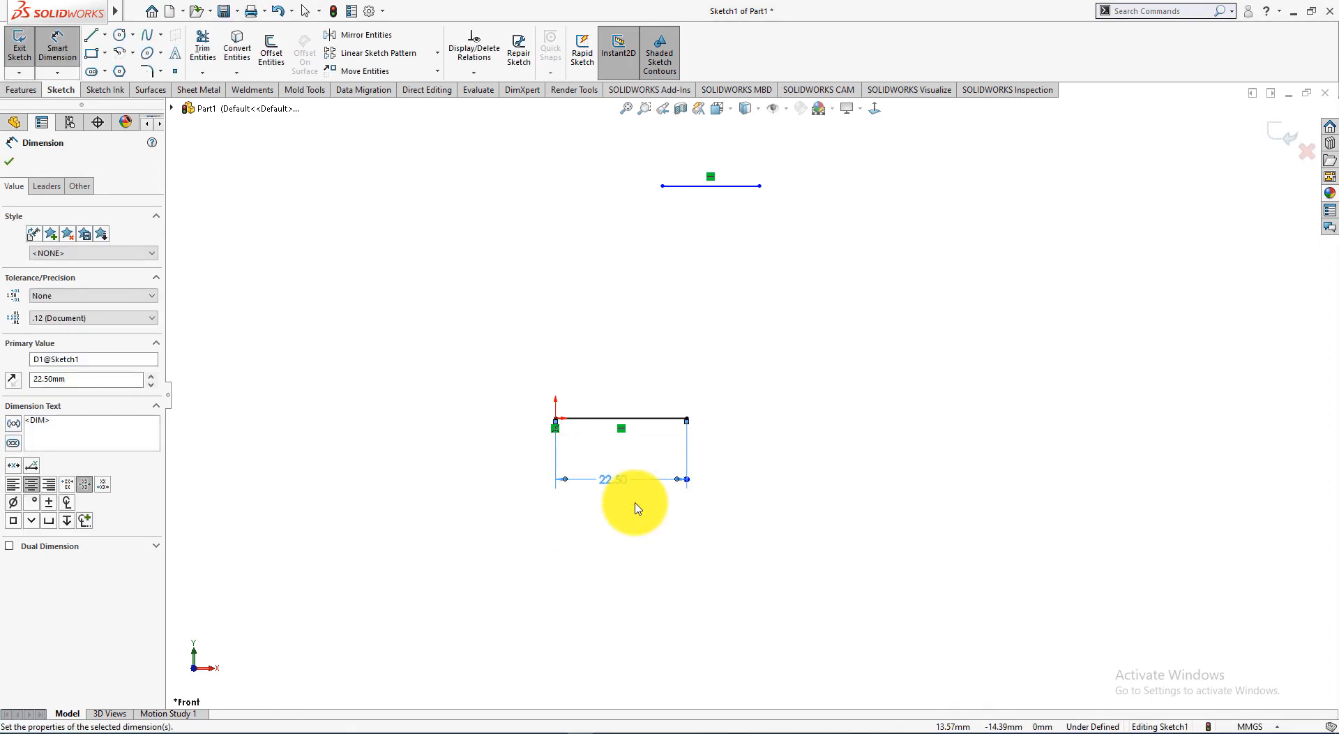
Dimension the upper line's length to 22.5 mm, verifying it against the reference drawing
{"action": "left_click", "coordinate": [692, 187]}
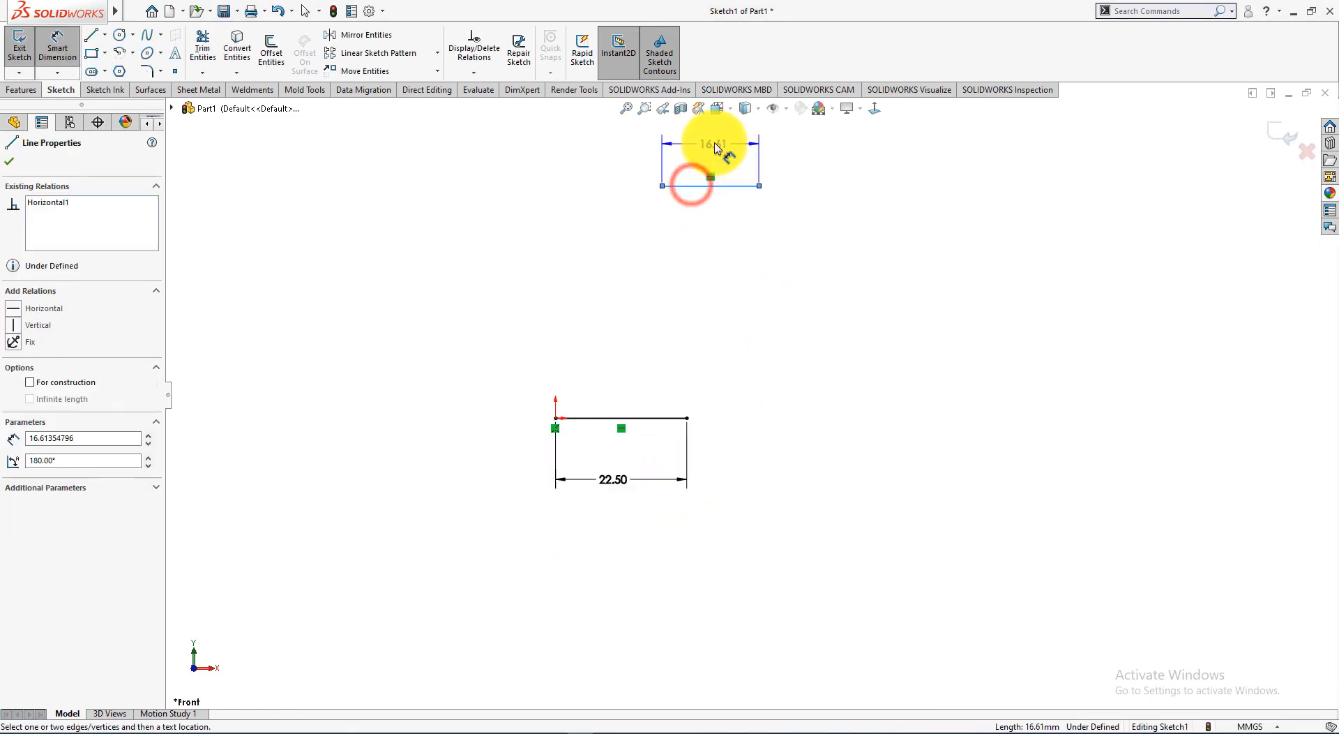
{"action": "left_click", "coordinate": [711, 140]}
{"action": "type", "text": "22.5"}
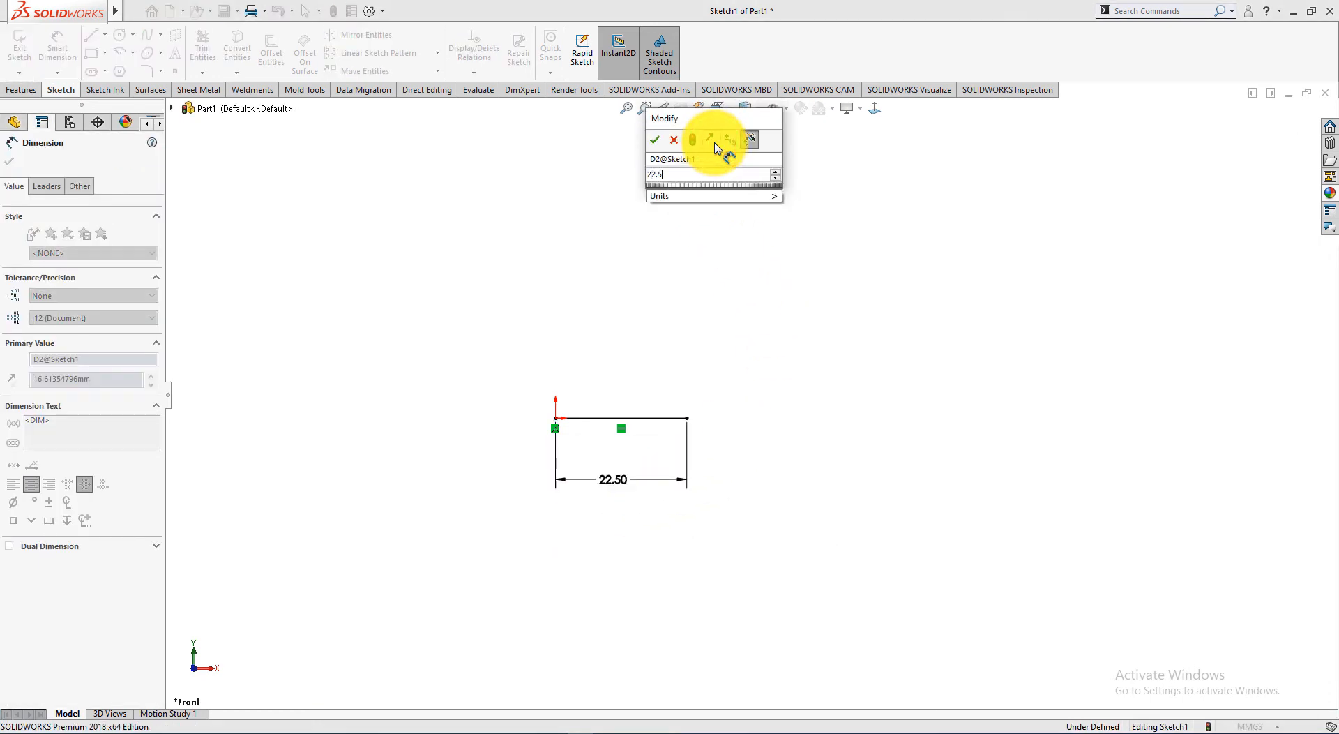
{"action": "key", "text": "alt+Tab"}
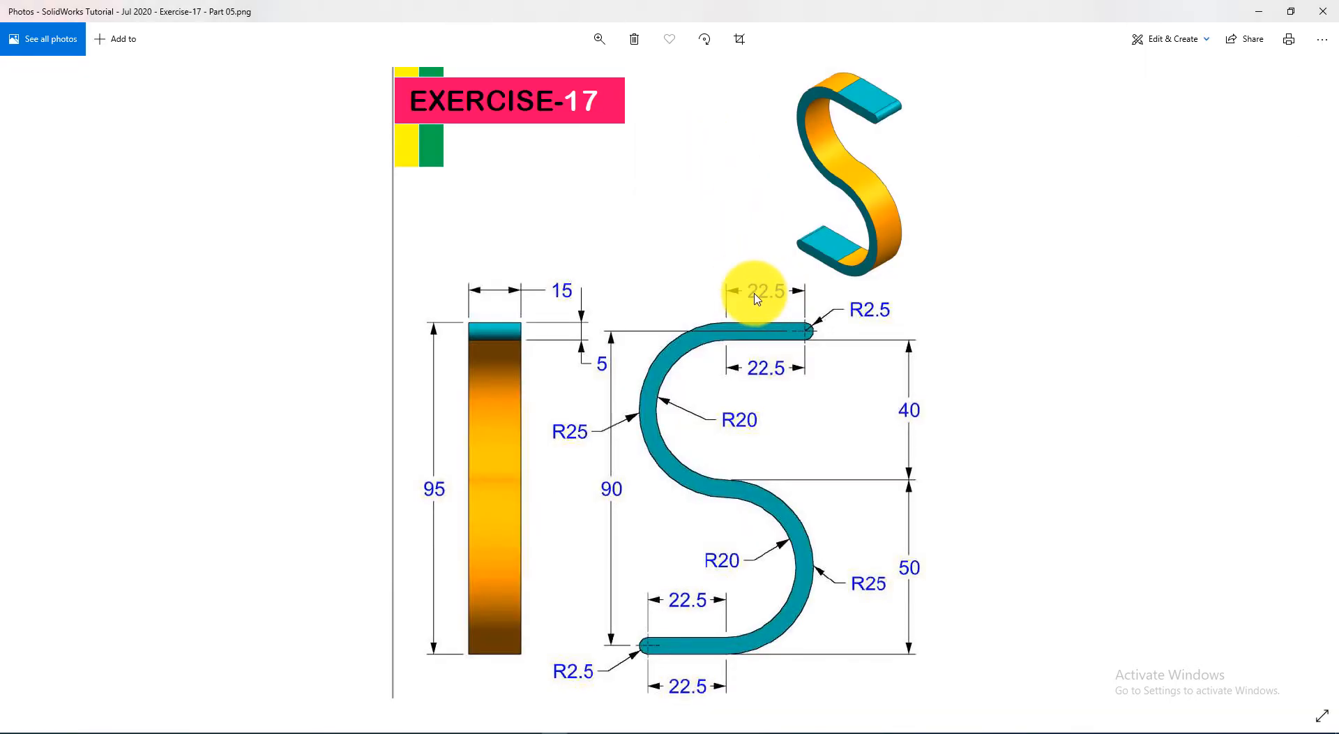
{"action": "key", "text": "alt+Tab"}
{"action": "key", "text": "Return"}
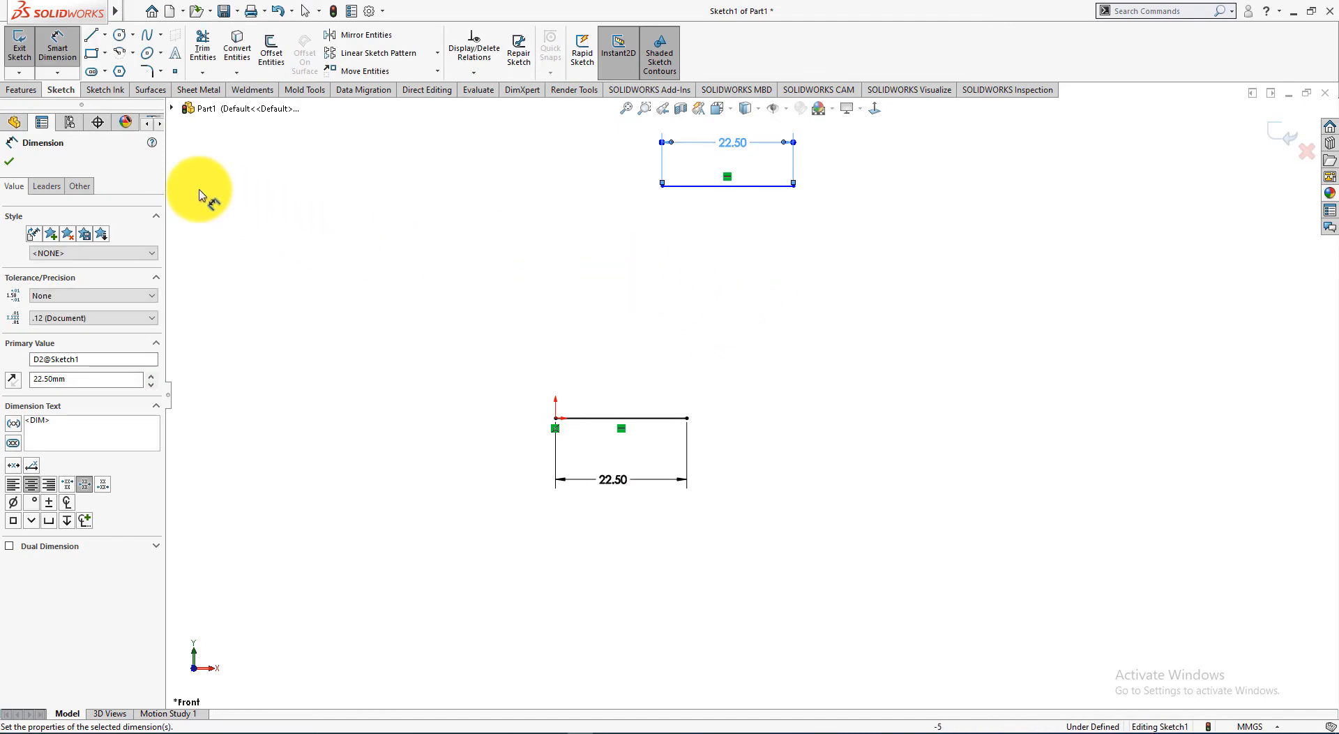
Dimension the vertical distance between the two horizontal lines to 90 mm, checking the value on the reference drawing
{"action": "left_click", "coordinate": [602, 421]}
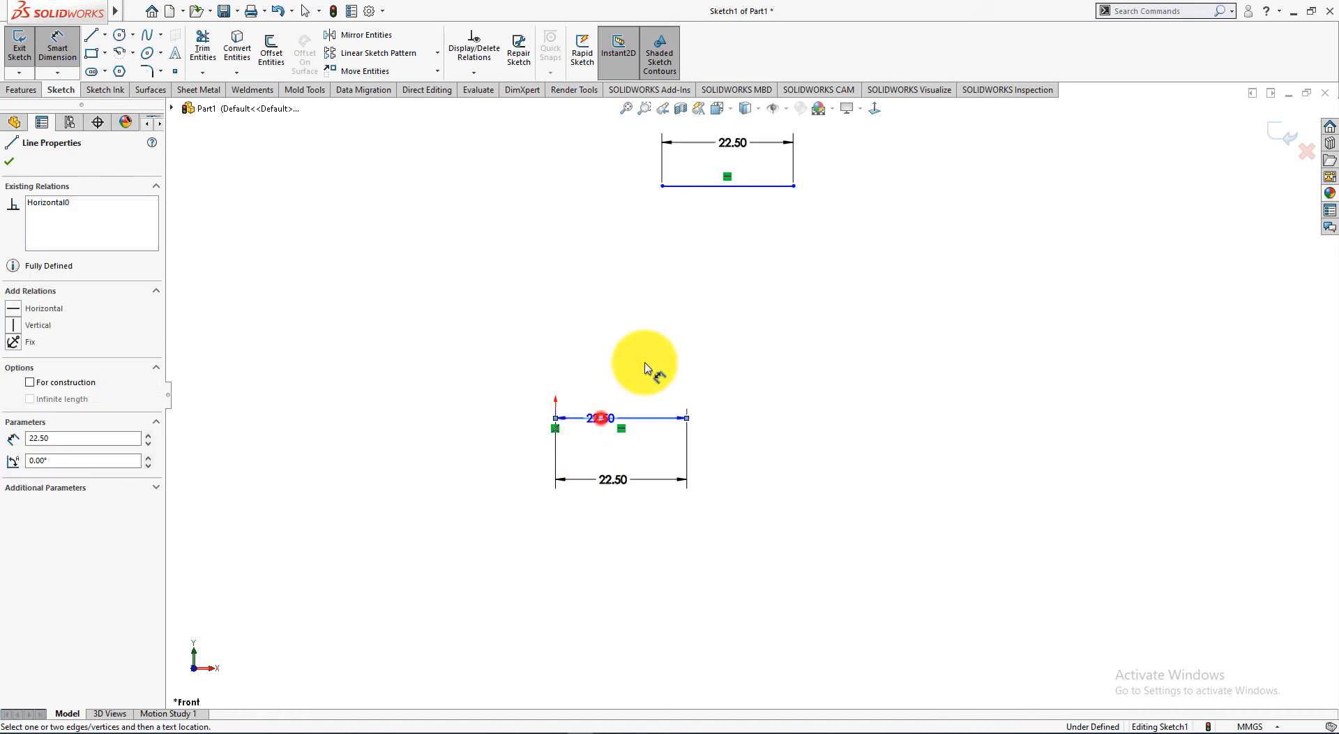
{"action": "left_click", "coordinate": [708, 187]}
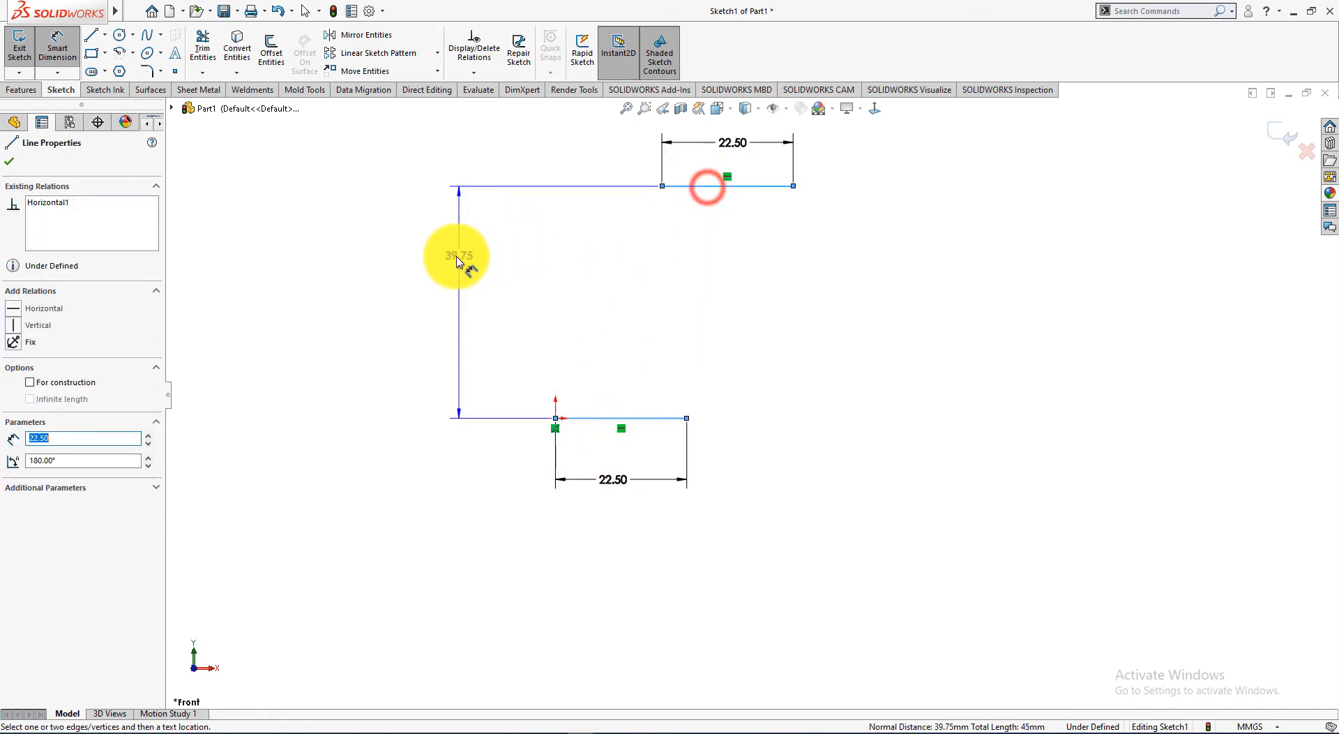
{"action": "left_click", "coordinate": [427, 314]}
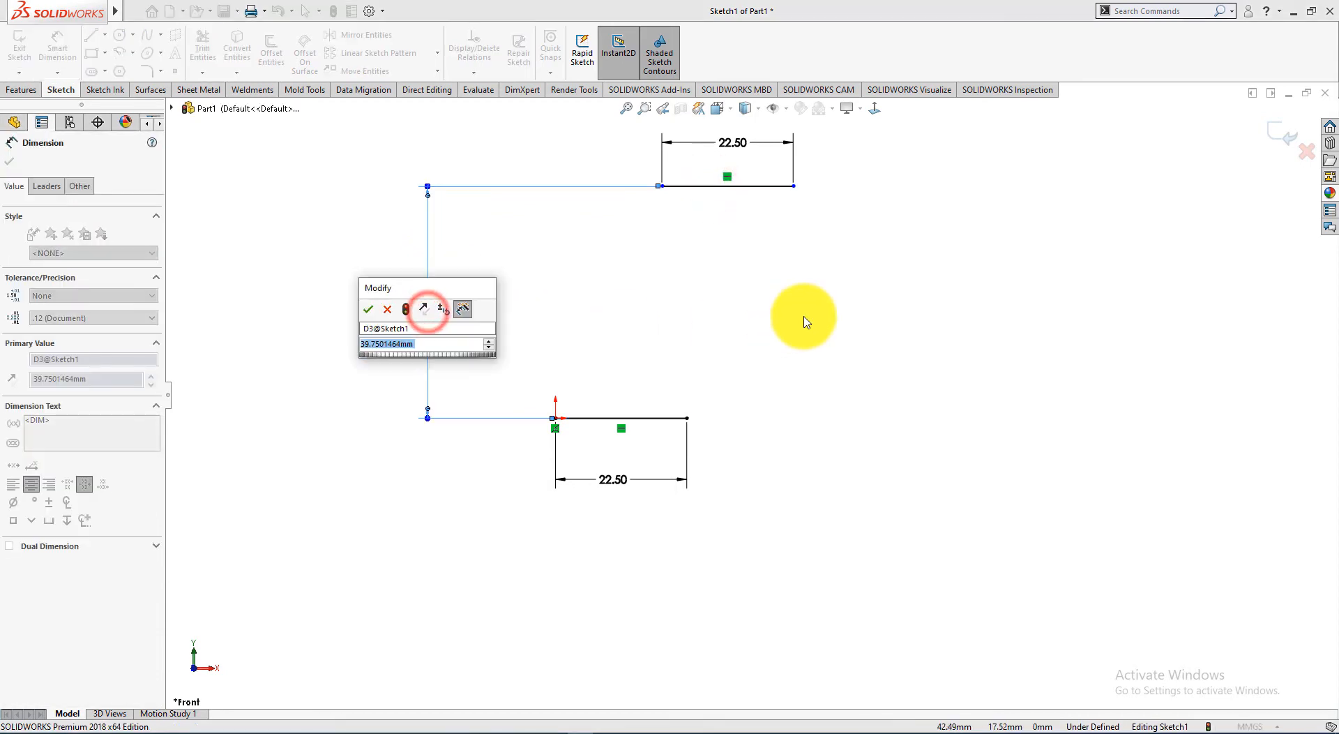
{"action": "key", "text": "alt+Tab"}
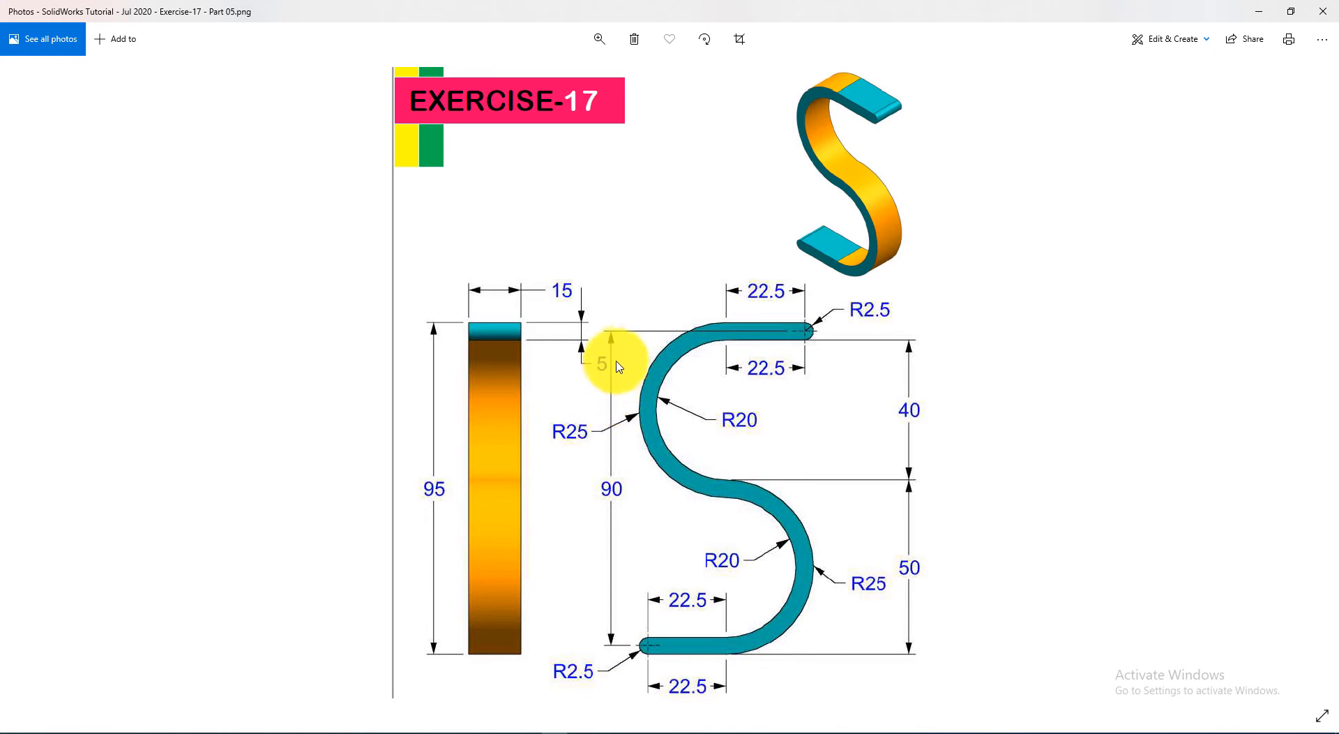
{"action": "key", "text": "alt+Tab"}
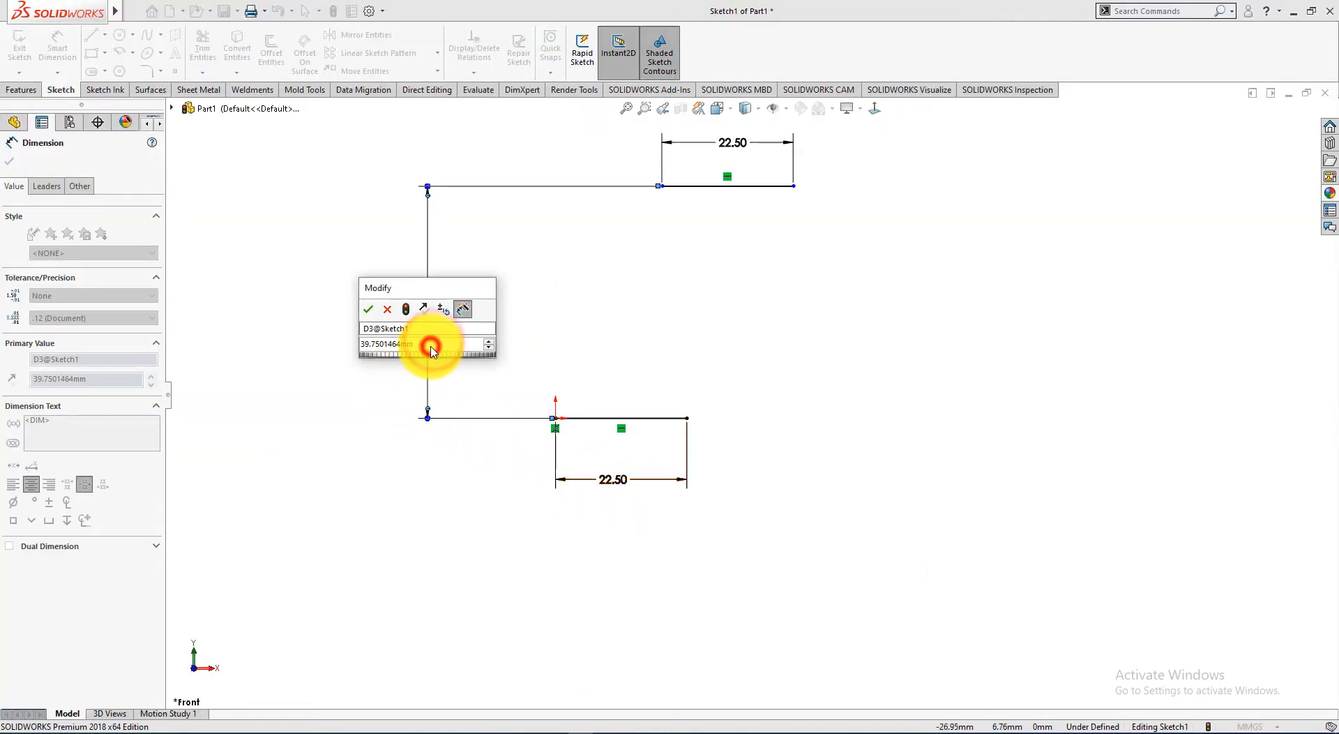
{"action": "left_click_drag", "start_coordinate": [424, 344], "coordinate": [331, 347]}
{"action": "type", "text": "9"}
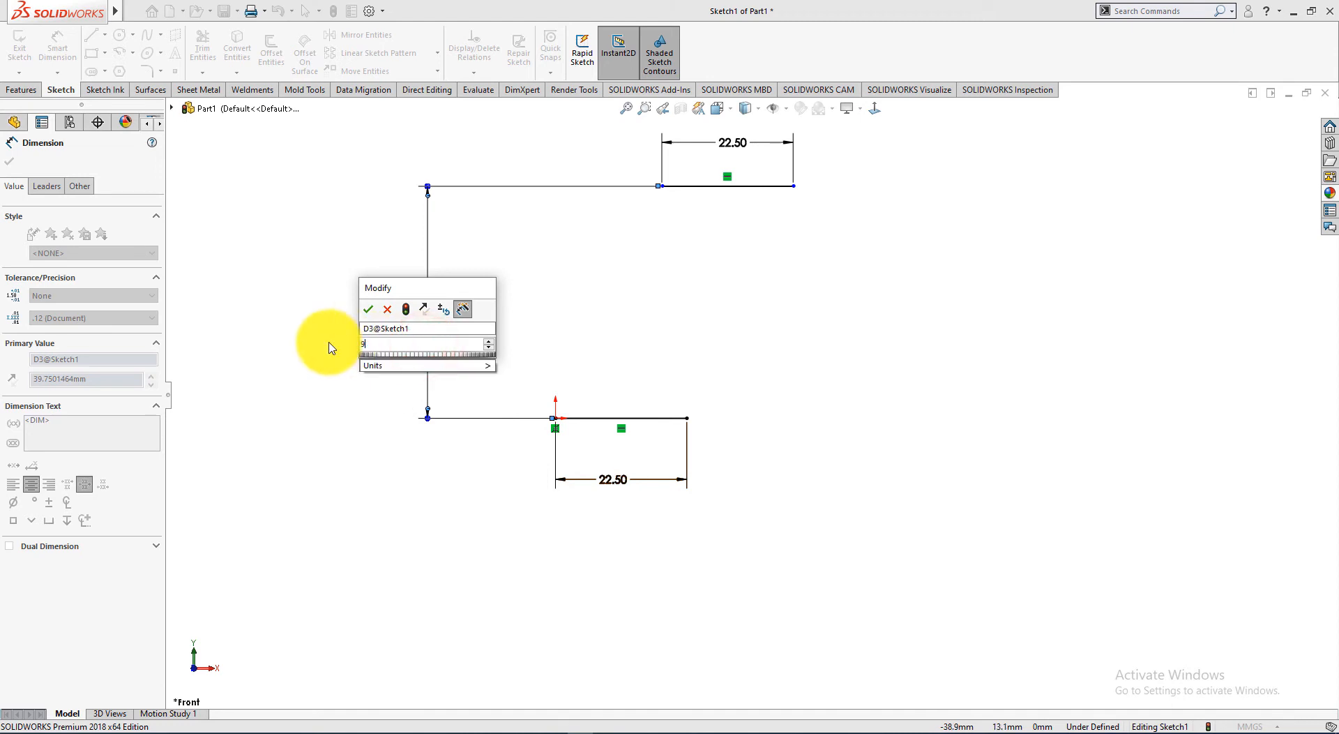
{"action": "type", "text": "0"}
{"action": "key", "text": "Return"}
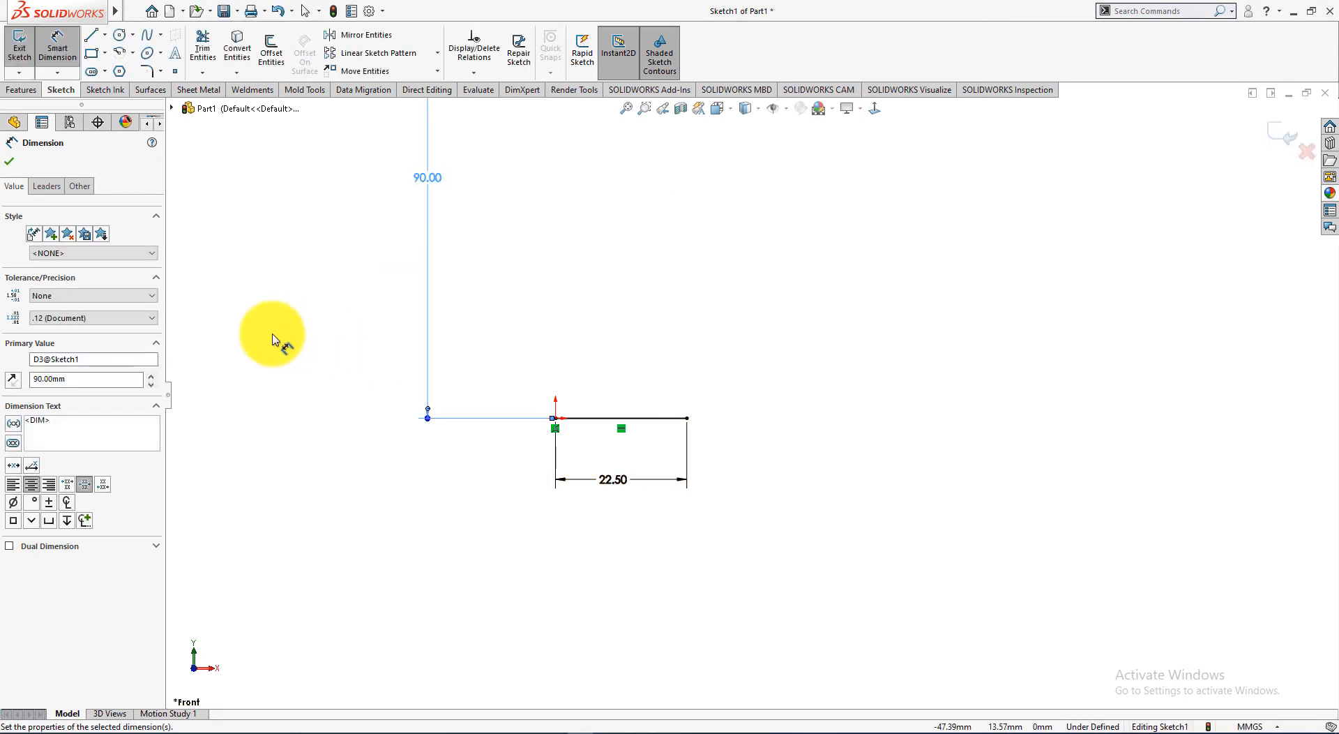
{"action": "left_click", "coordinate": [10, 167]}
{"action": "scroll", "coordinate": [787, 362], "scroll_direction": "up", "scroll_amount": 5}
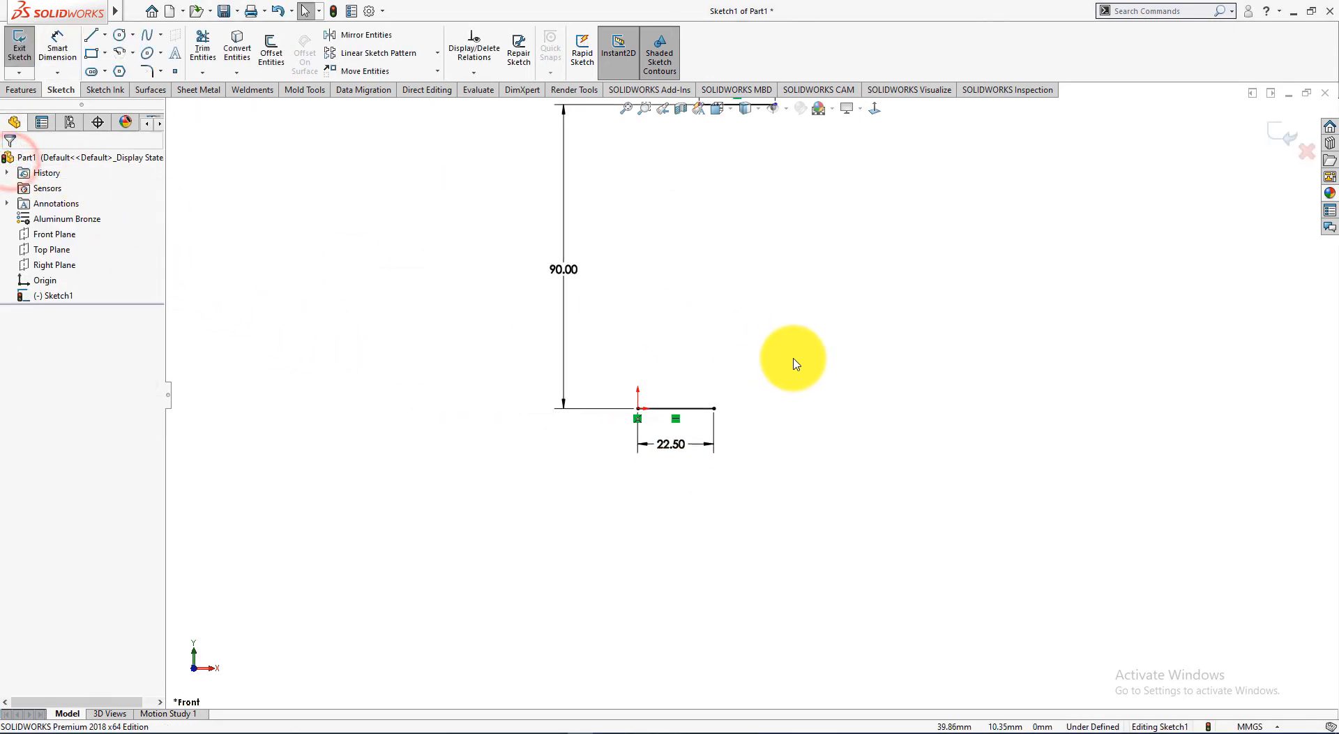
{"action": "scroll", "coordinate": [687, 390], "scroll_direction": "down", "scroll_amount": 4}
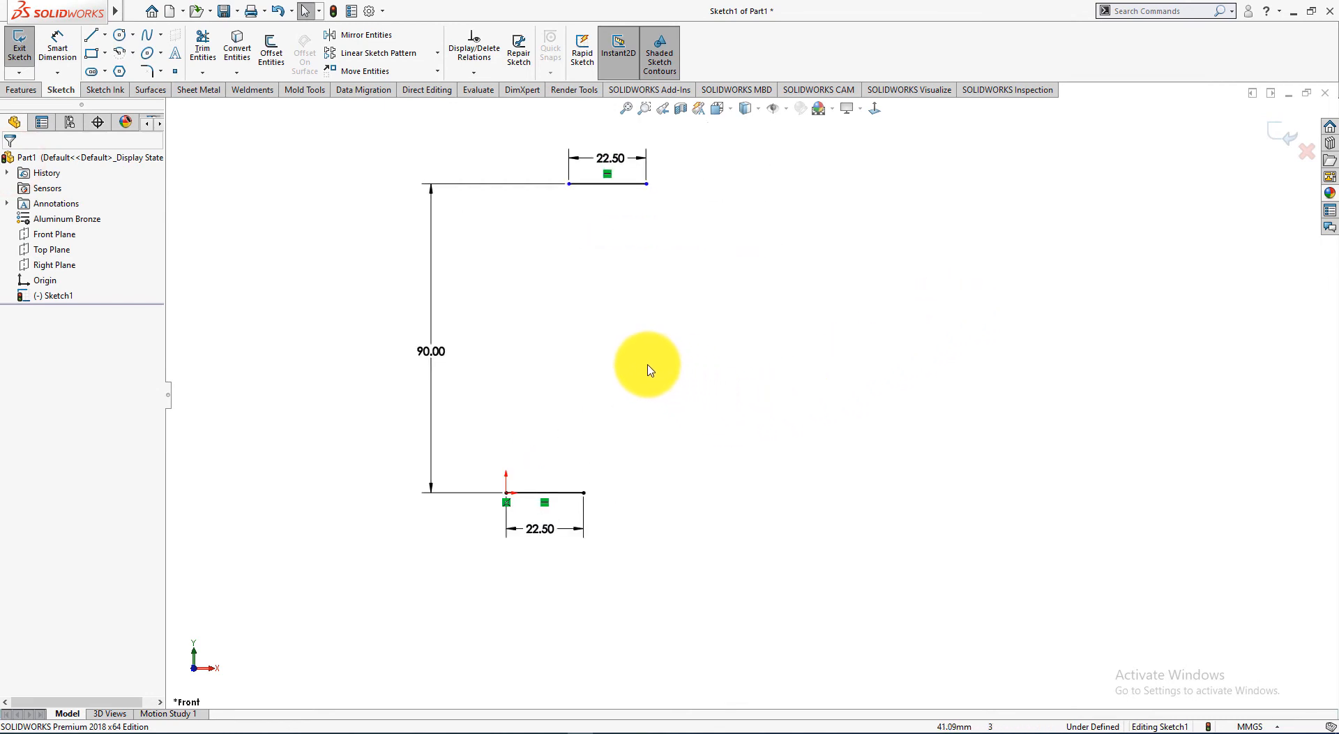
Consult the reference drawing, then sketch a circle of about 21.5 mm radius between the lines to their right and another of about 23.5 mm radius at the upper left
{"action": "key", "text": "alt+Tab"}
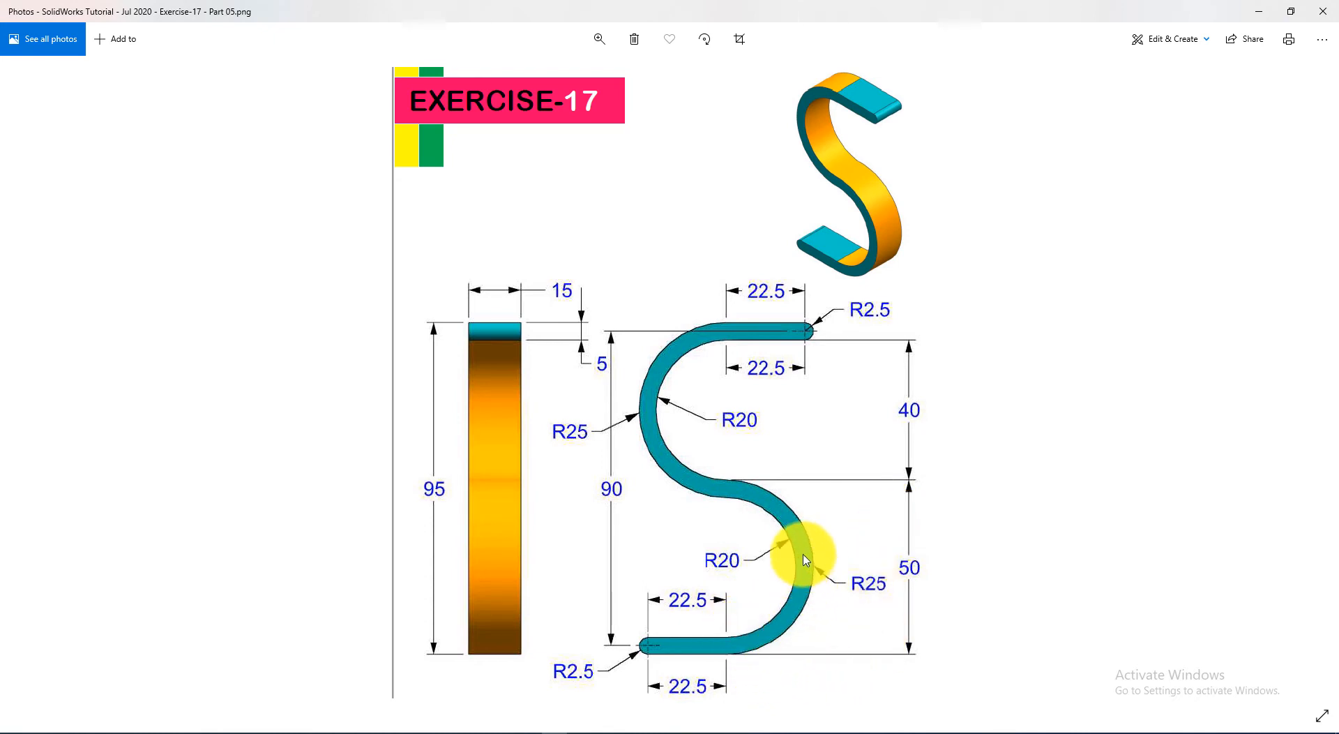
{"action": "key", "text": "alt+Tab"}
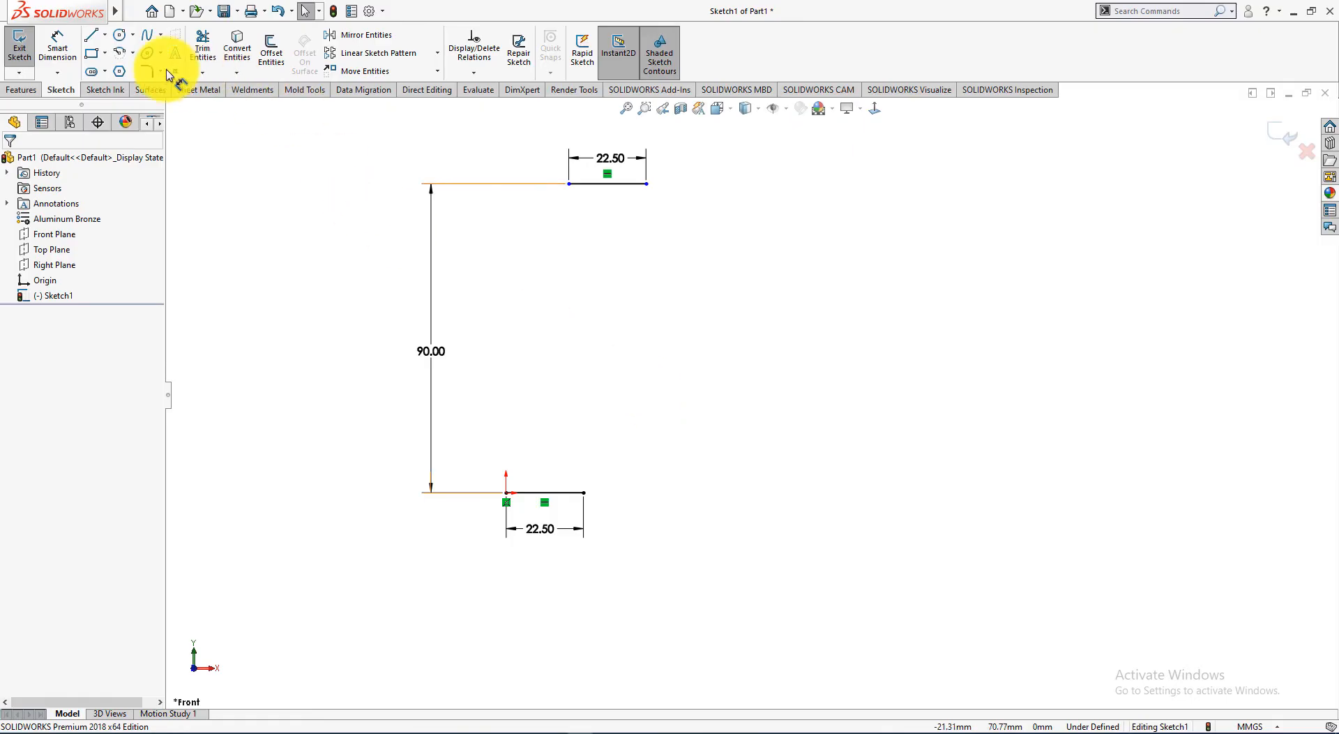
{"action": "left_click", "coordinate": [136, 39]}
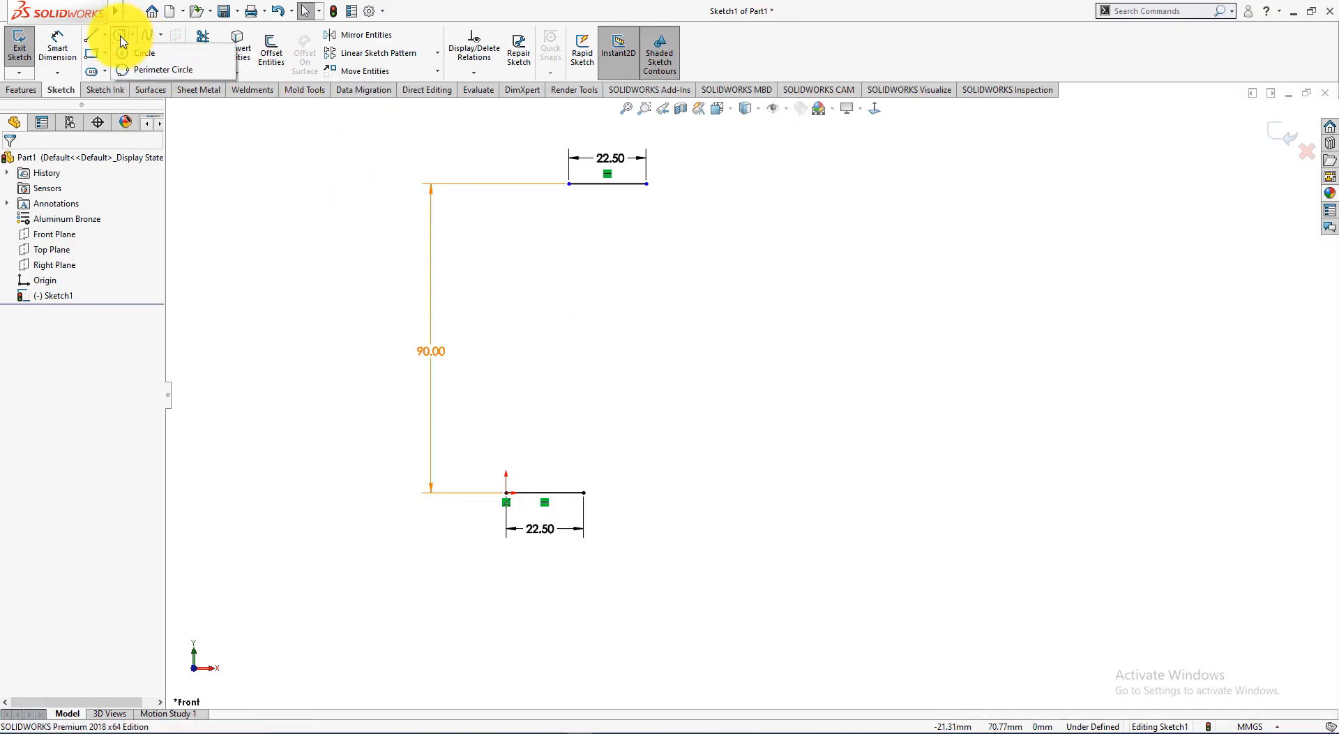
{"action": "left_click", "coordinate": [148, 53]}
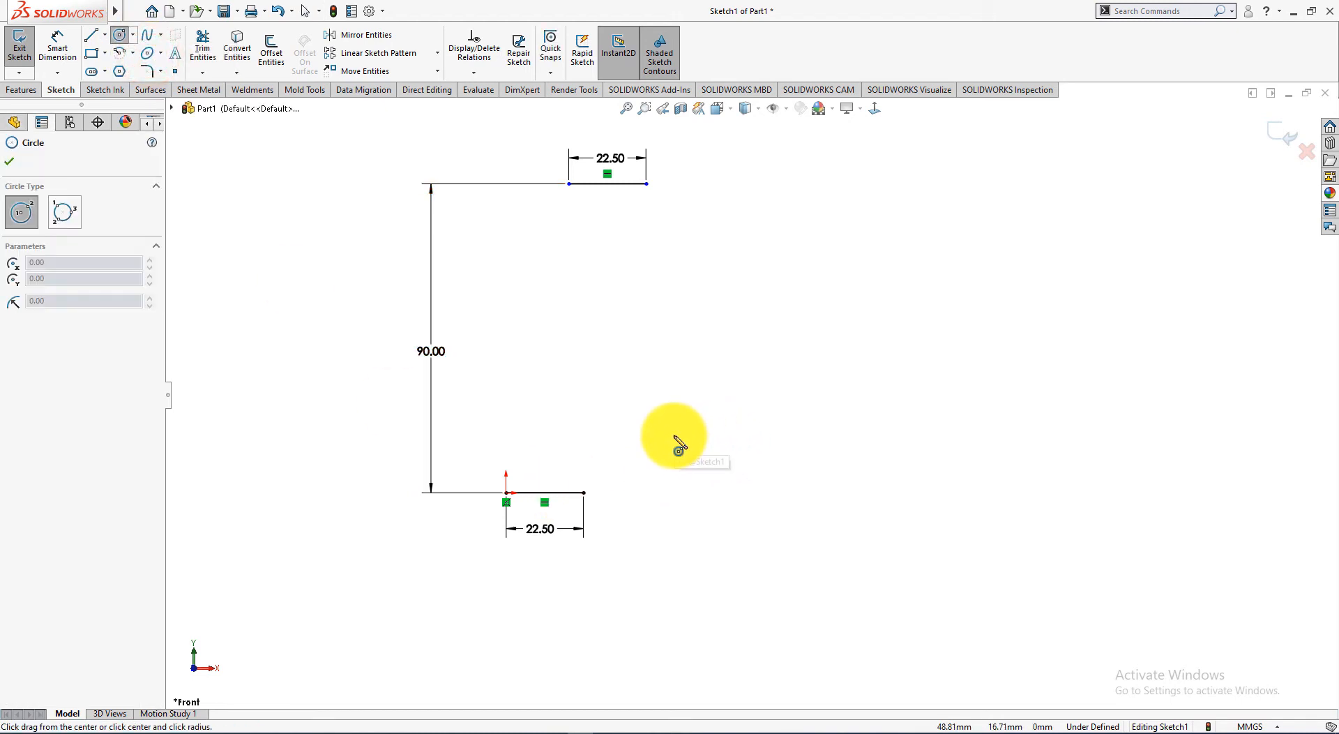
{"action": "left_click_drag", "start_coordinate": [669, 414], "coordinate": [737, 444]}
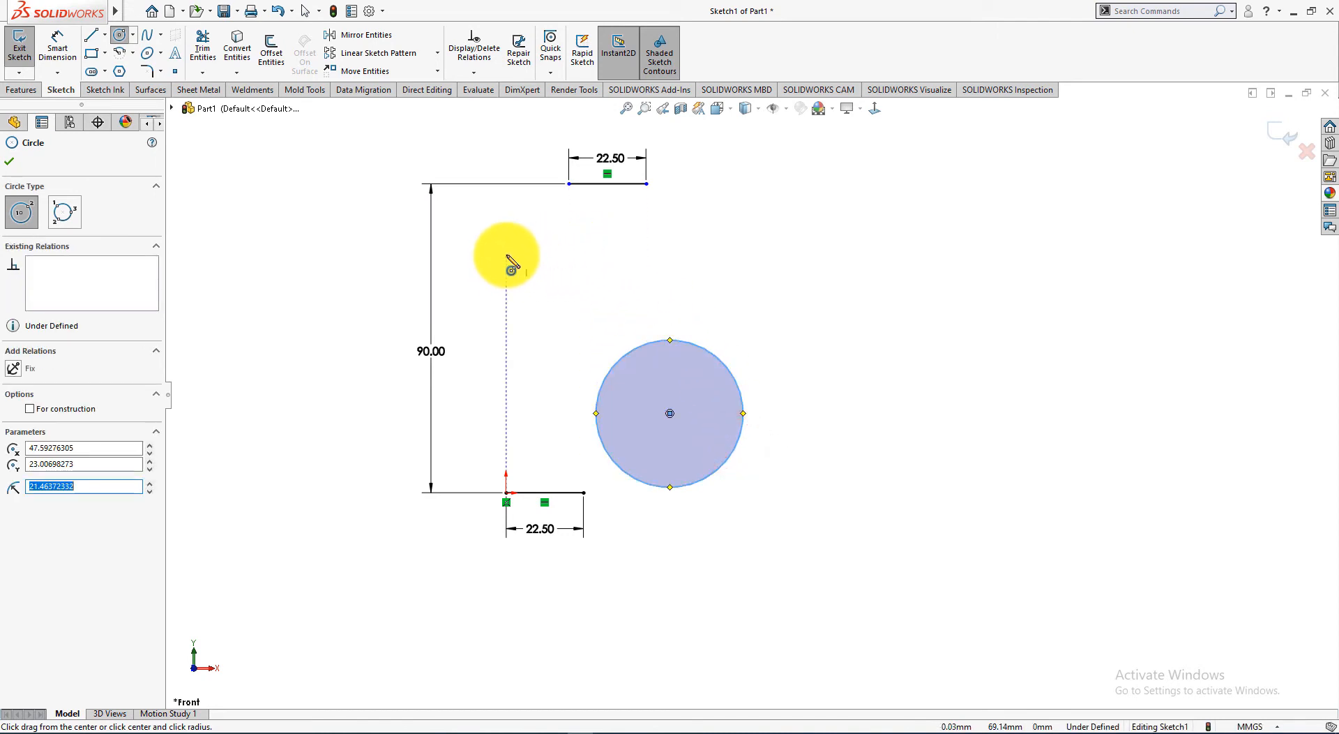
{"action": "left_click_drag", "start_coordinate": [487, 251], "coordinate": [560, 284]}
{"action": "right_click", "coordinate": [743, 236]}
{"action": "left_click", "coordinate": [780, 244]}
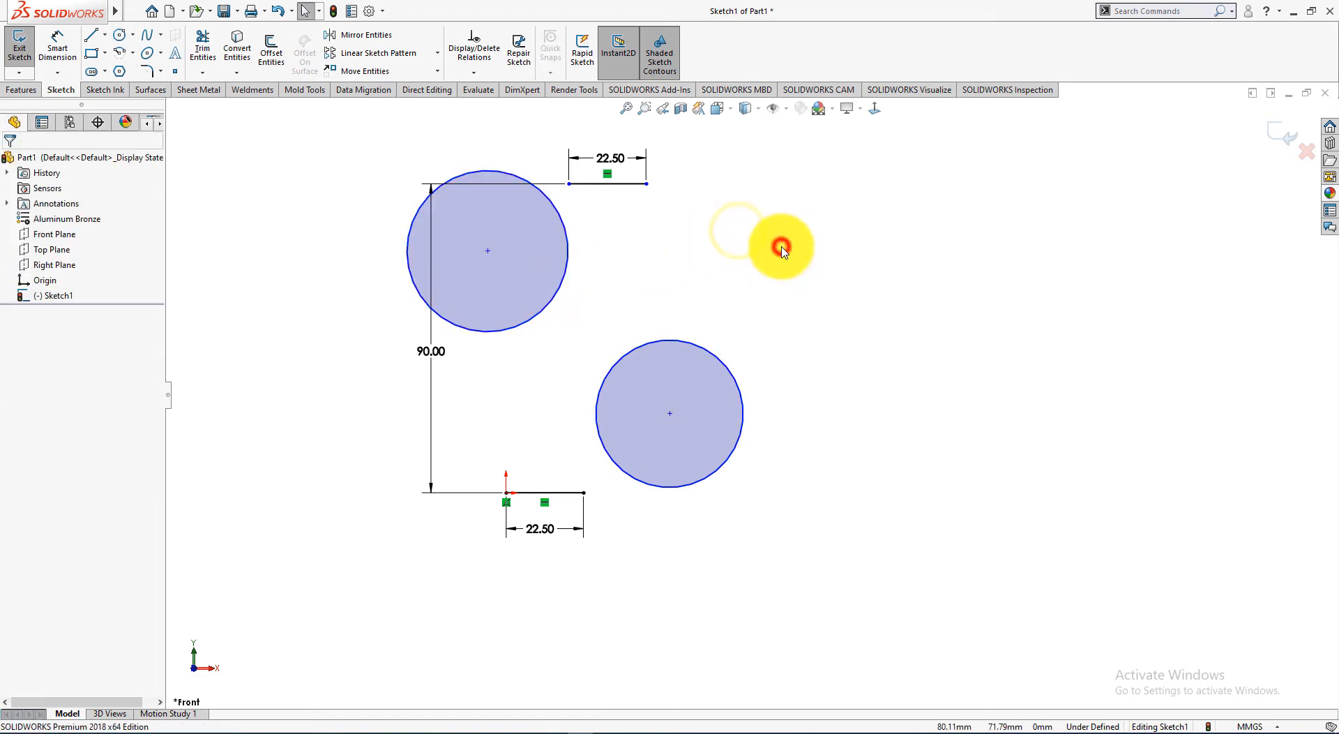
Add an Equal relation between the two sketched circles
{"action": "left_click", "coordinate": [726, 464]}
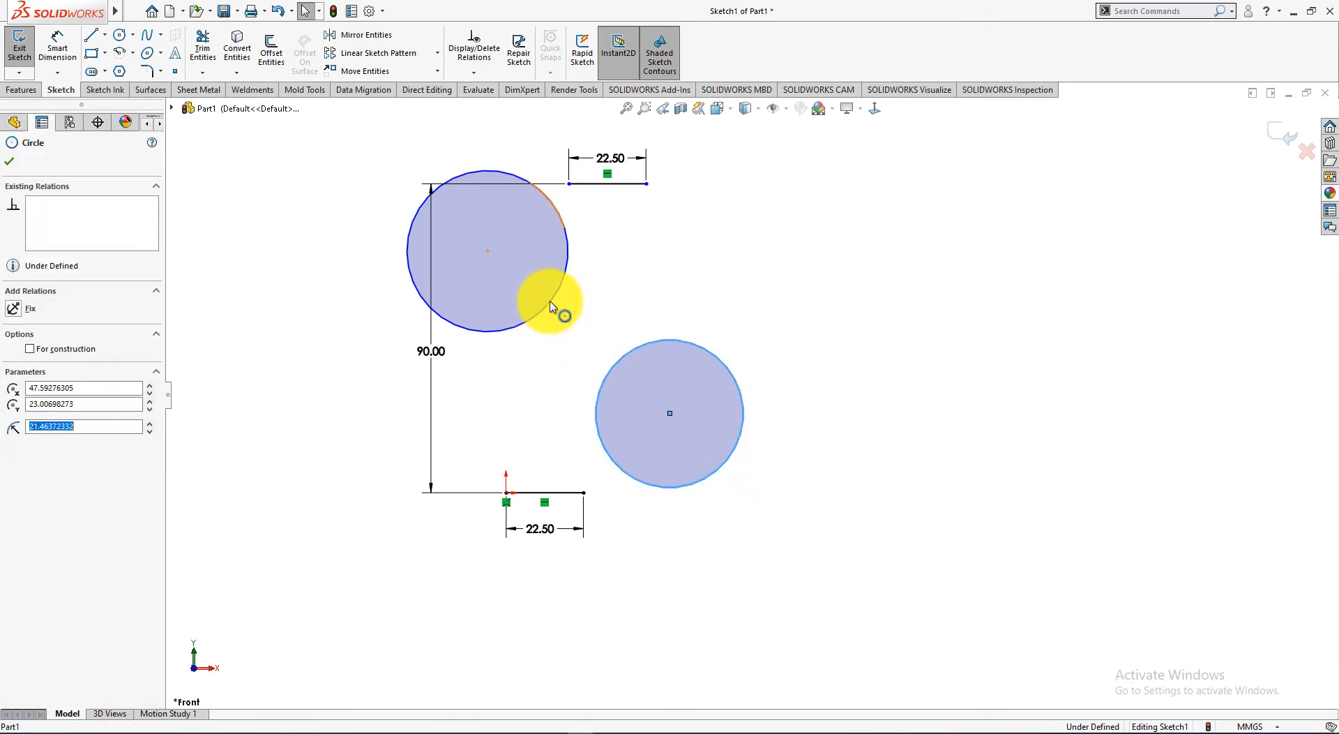
{"action": "left_click", "coordinate": [551, 305]}
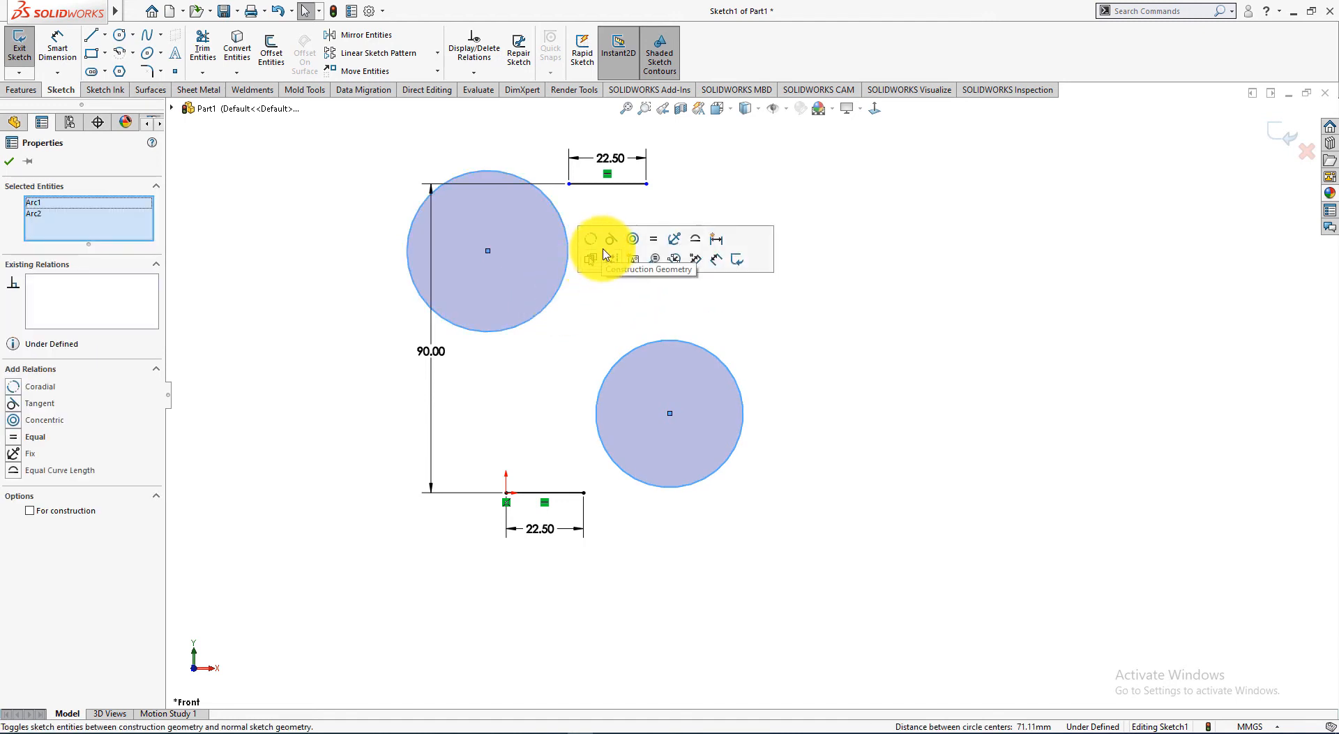
{"action": "left_click", "coordinate": [655, 242]}
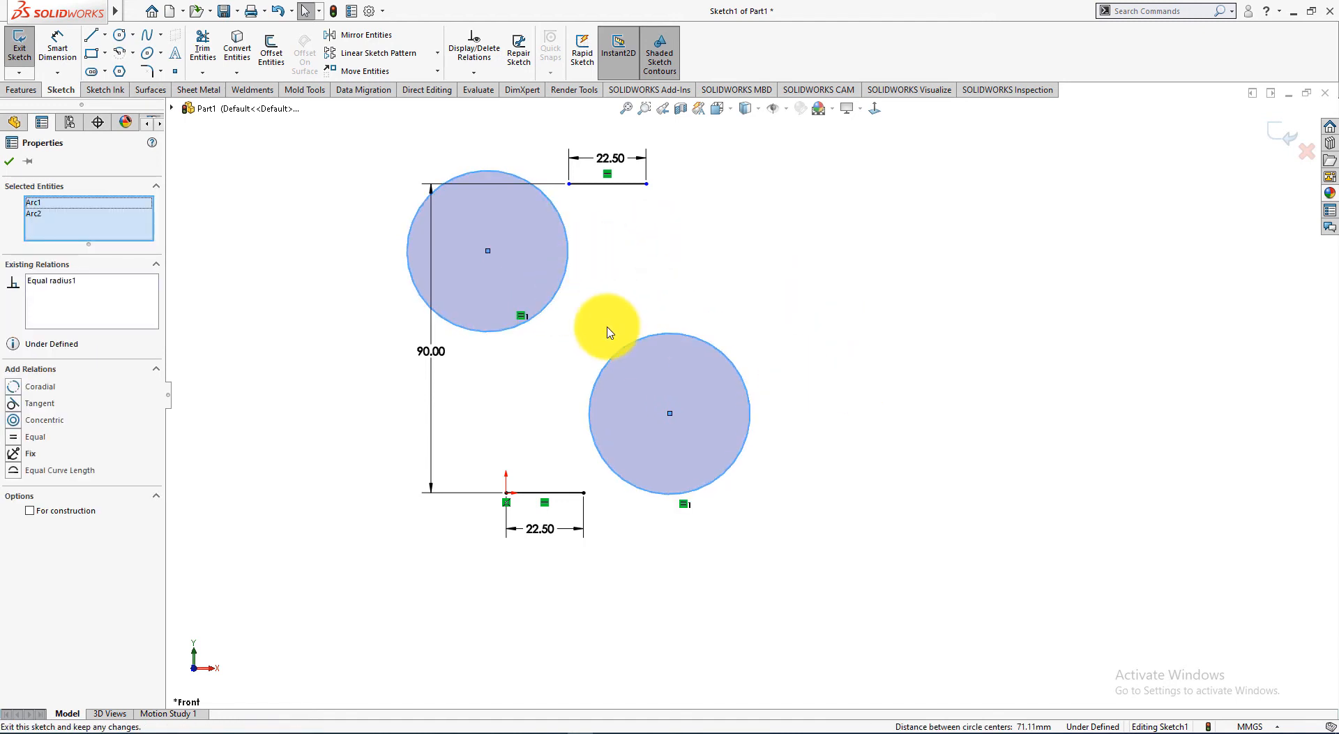
{"action": "left_click", "coordinate": [9, 161]}
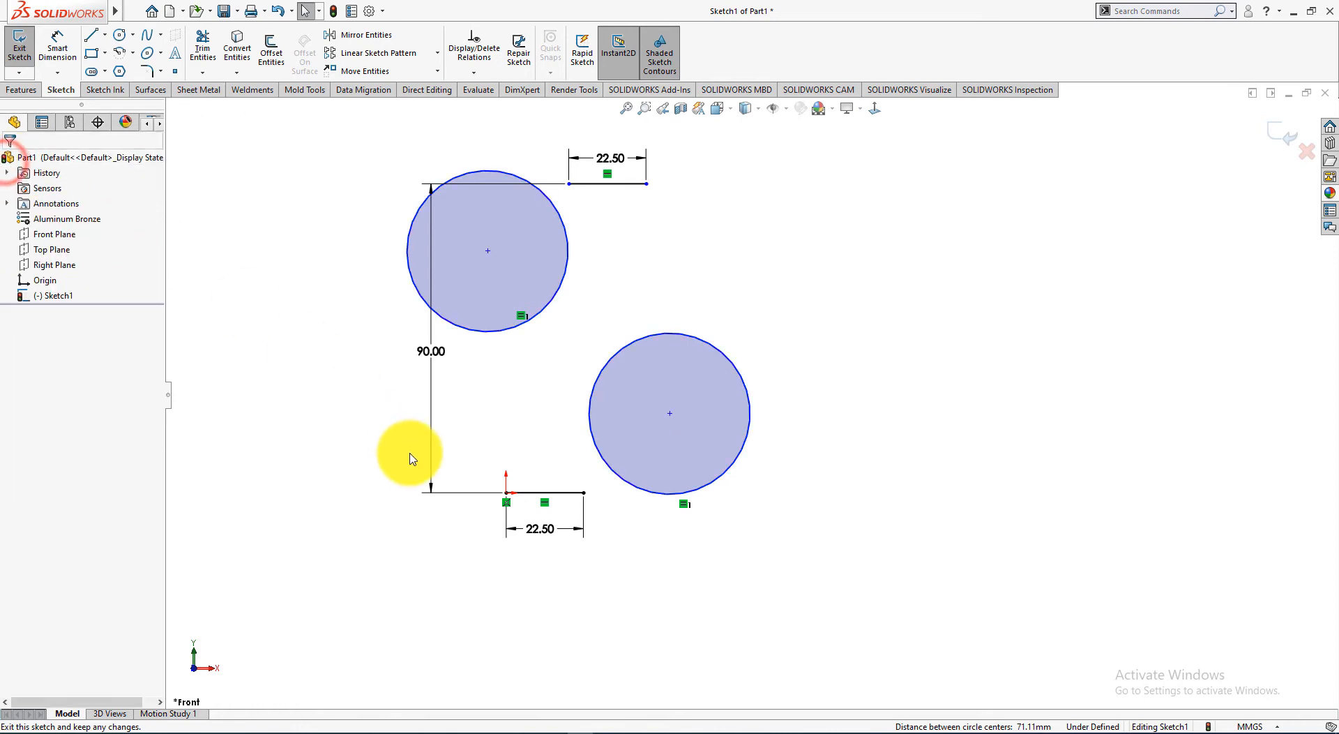
Dimension the lower-right circle's diameter with the expression 20+((25-20)/2), checking the arc radii on the reference drawing
{"action": "key", "text": "alt+Tab"}
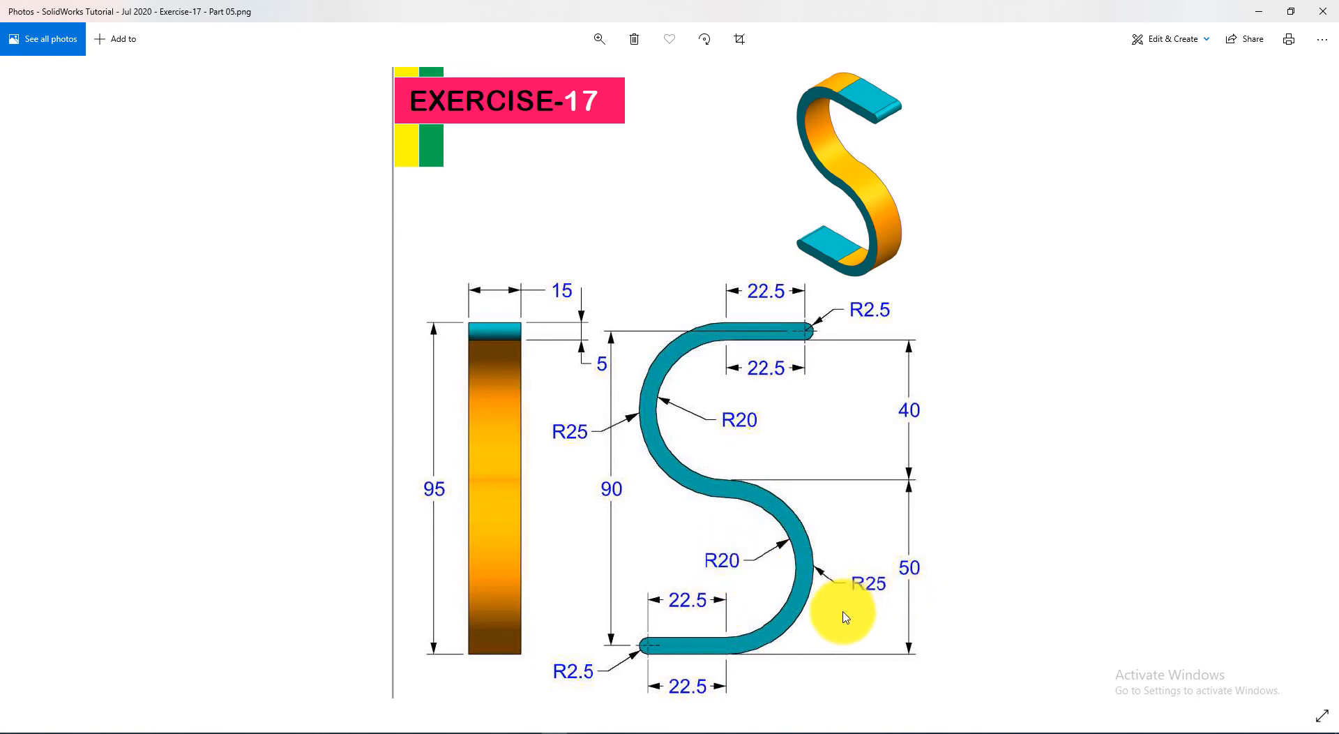
{"action": "key", "text": "alt+Tab"}
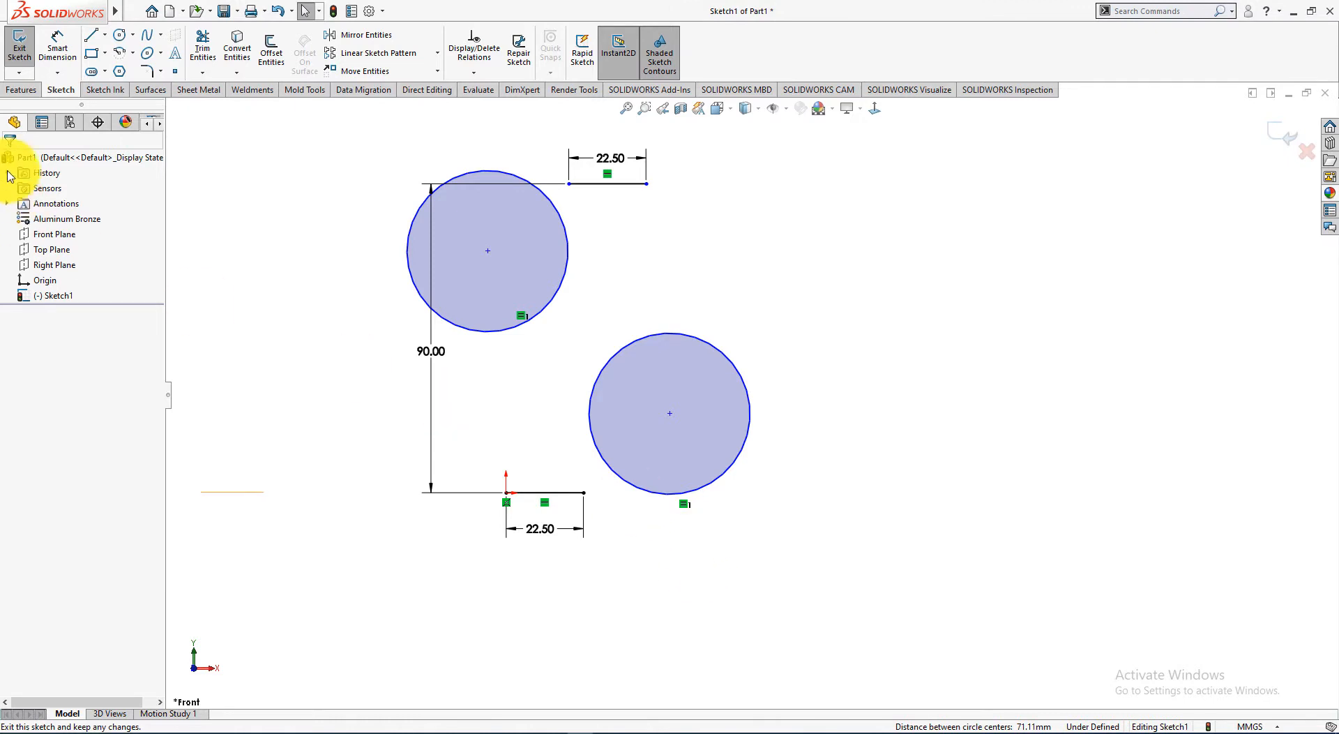
{"action": "left_click", "coordinate": [58, 55]}
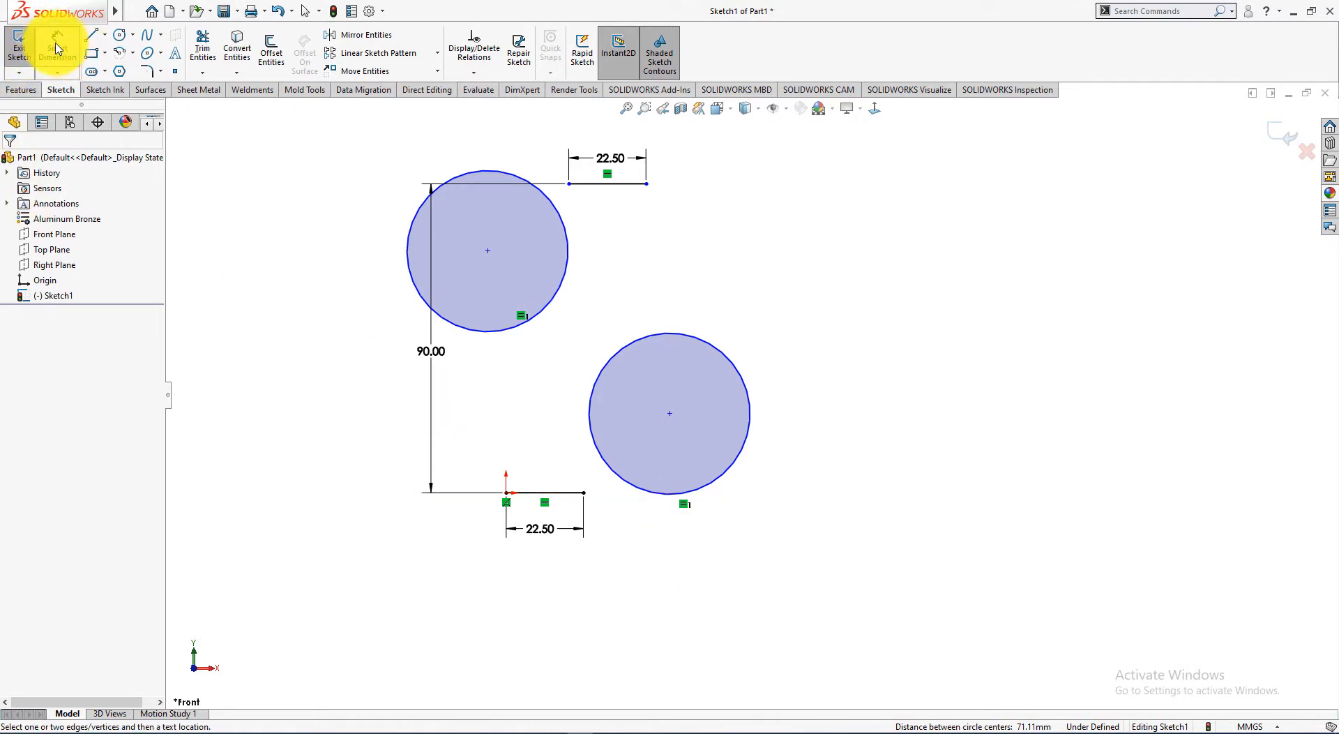
{"action": "left_click", "coordinate": [750, 434]}
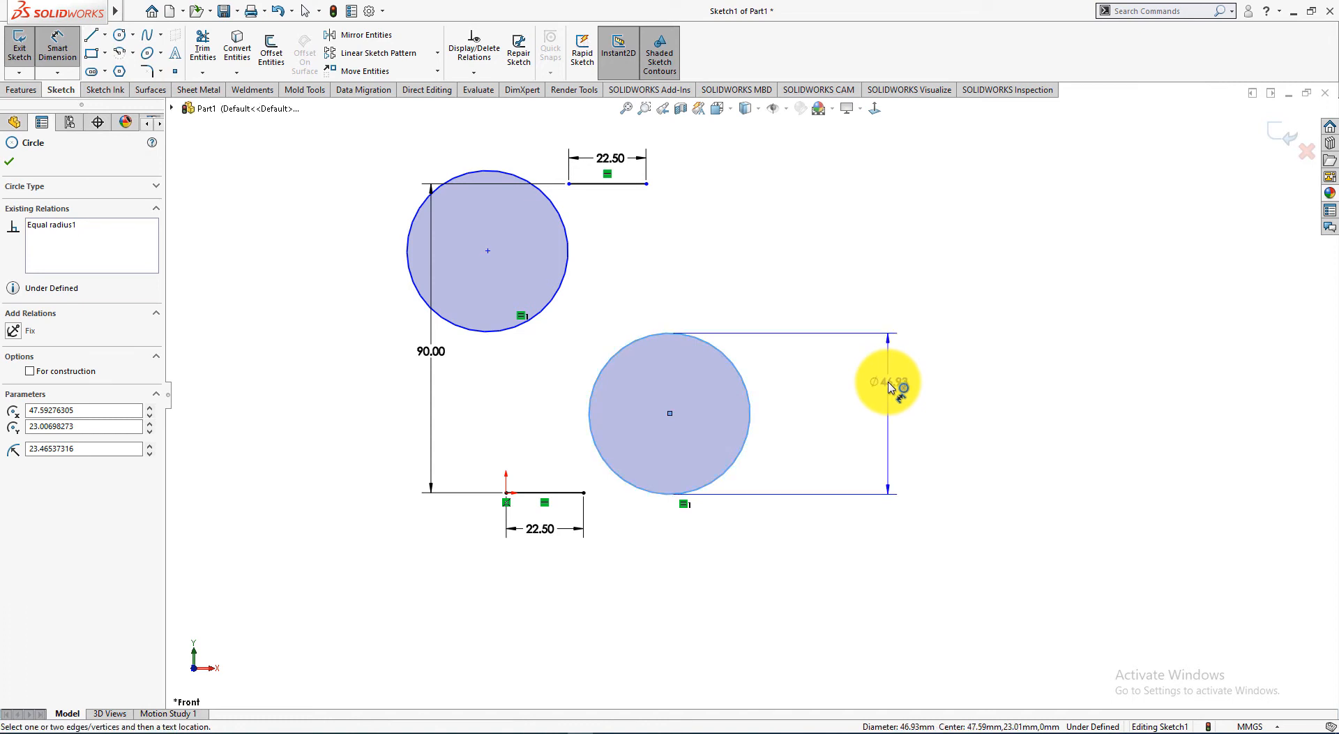
{"action": "left_click", "coordinate": [887, 388]}
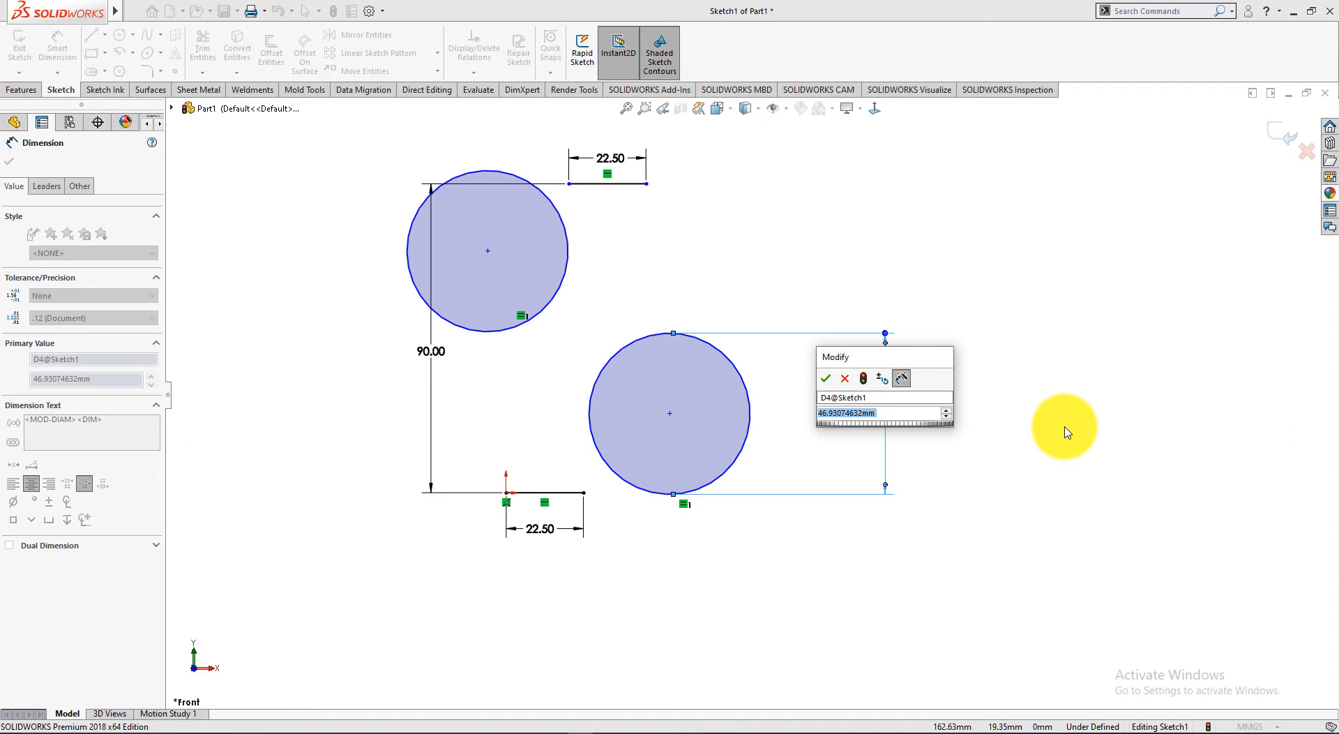
{"action": "type", "text": "20+"}
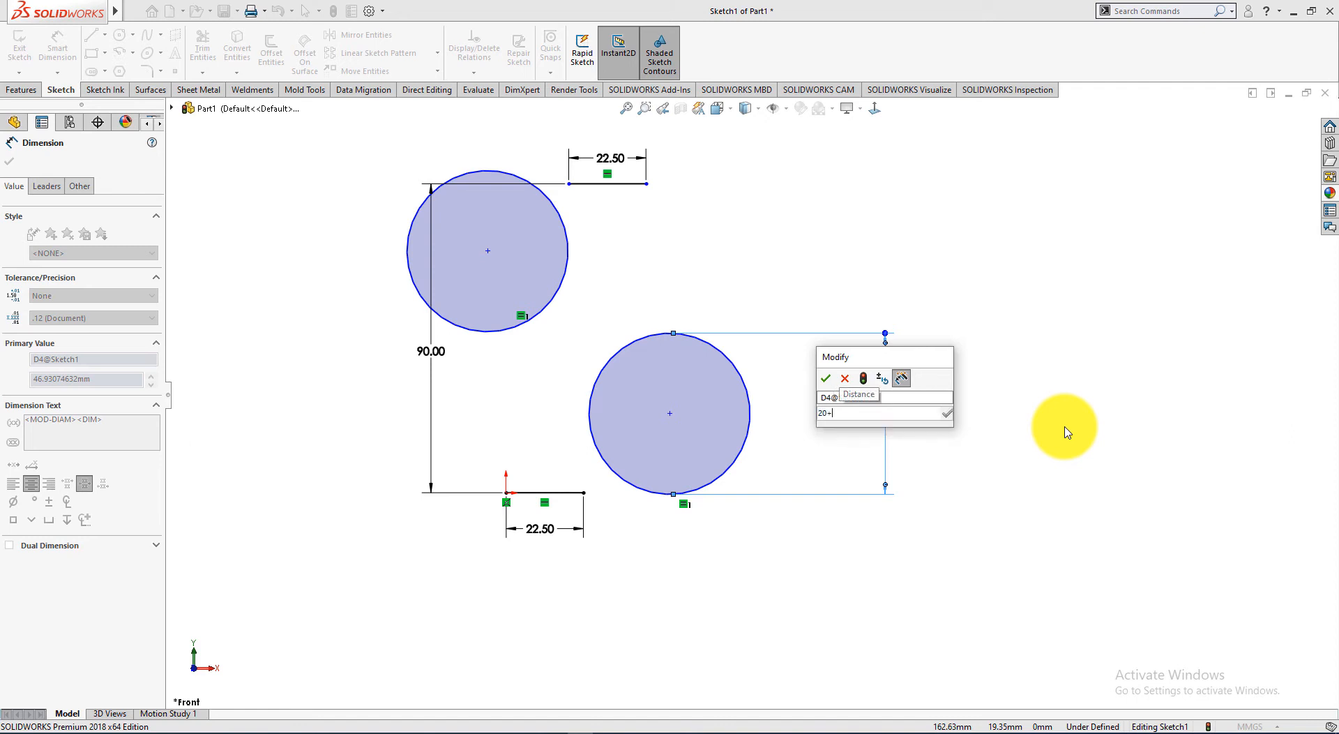
{"action": "type", "text": "("}
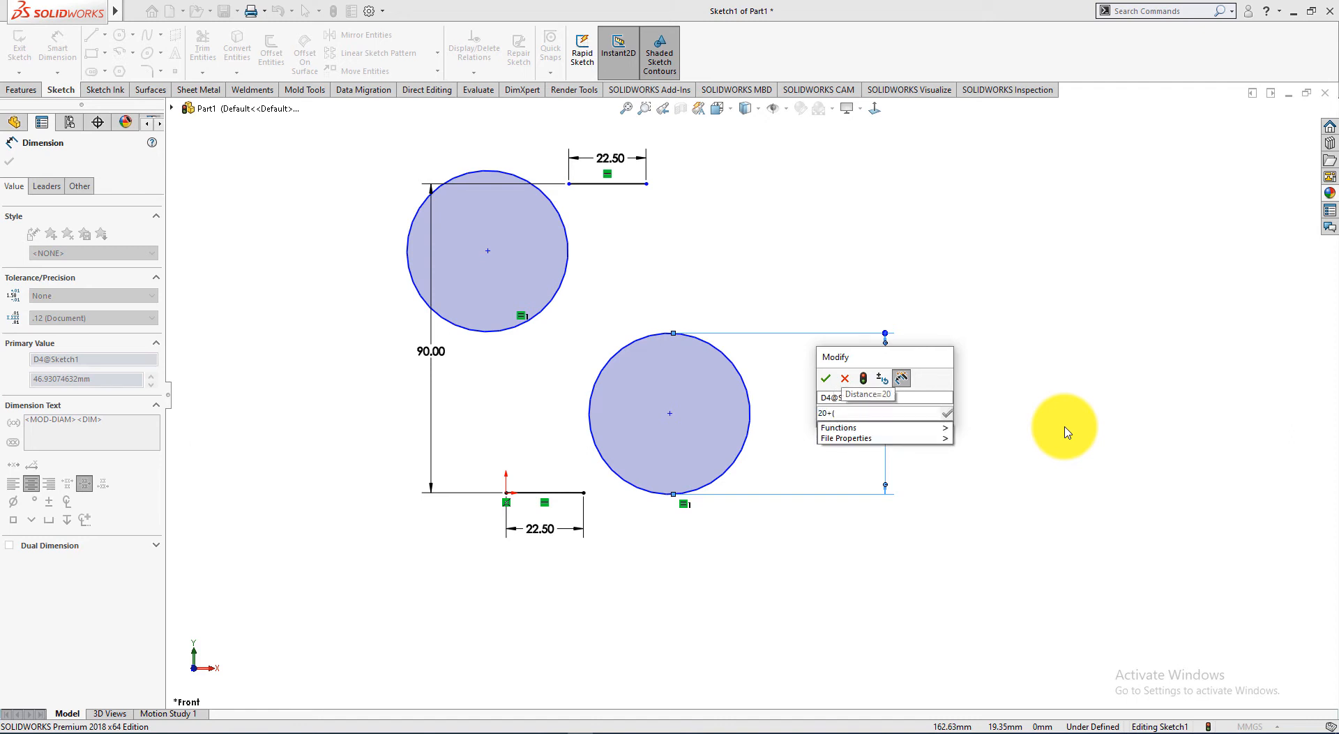
{"action": "type", "text": "25"}
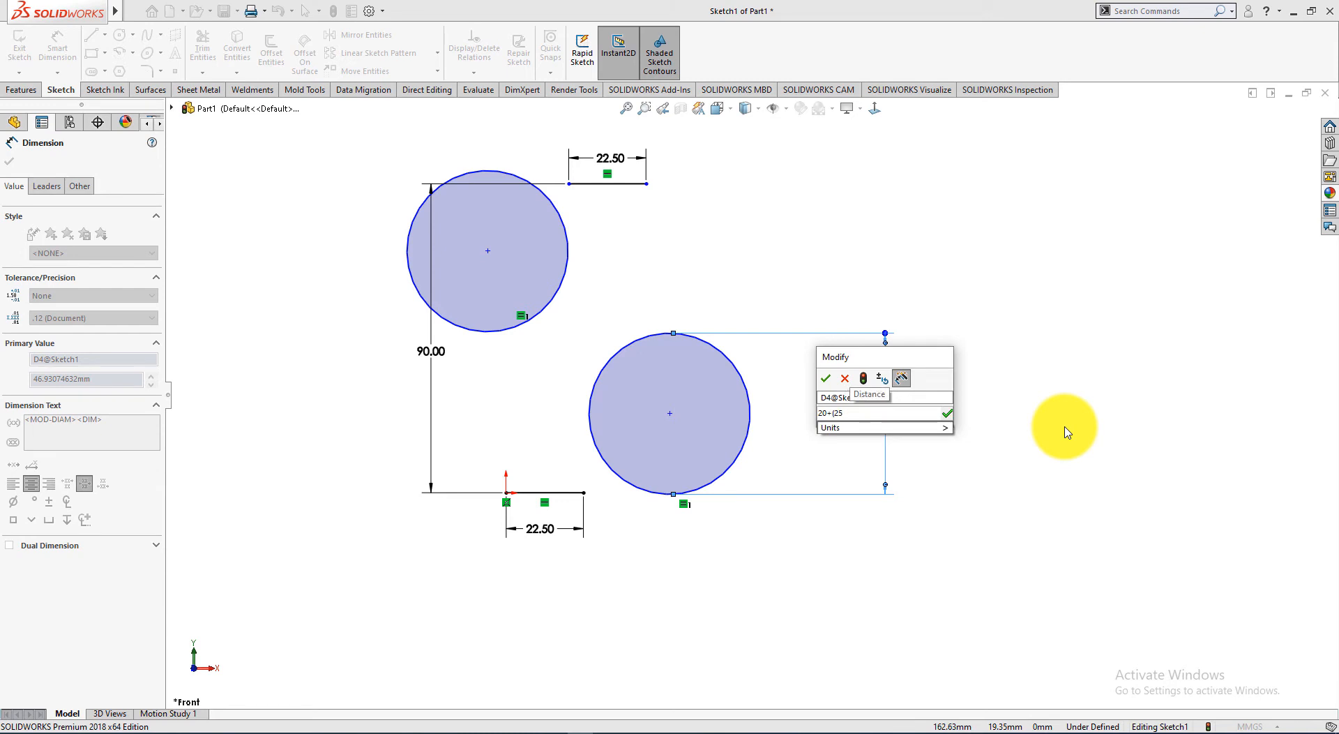
{"action": "type", "text": "-"}
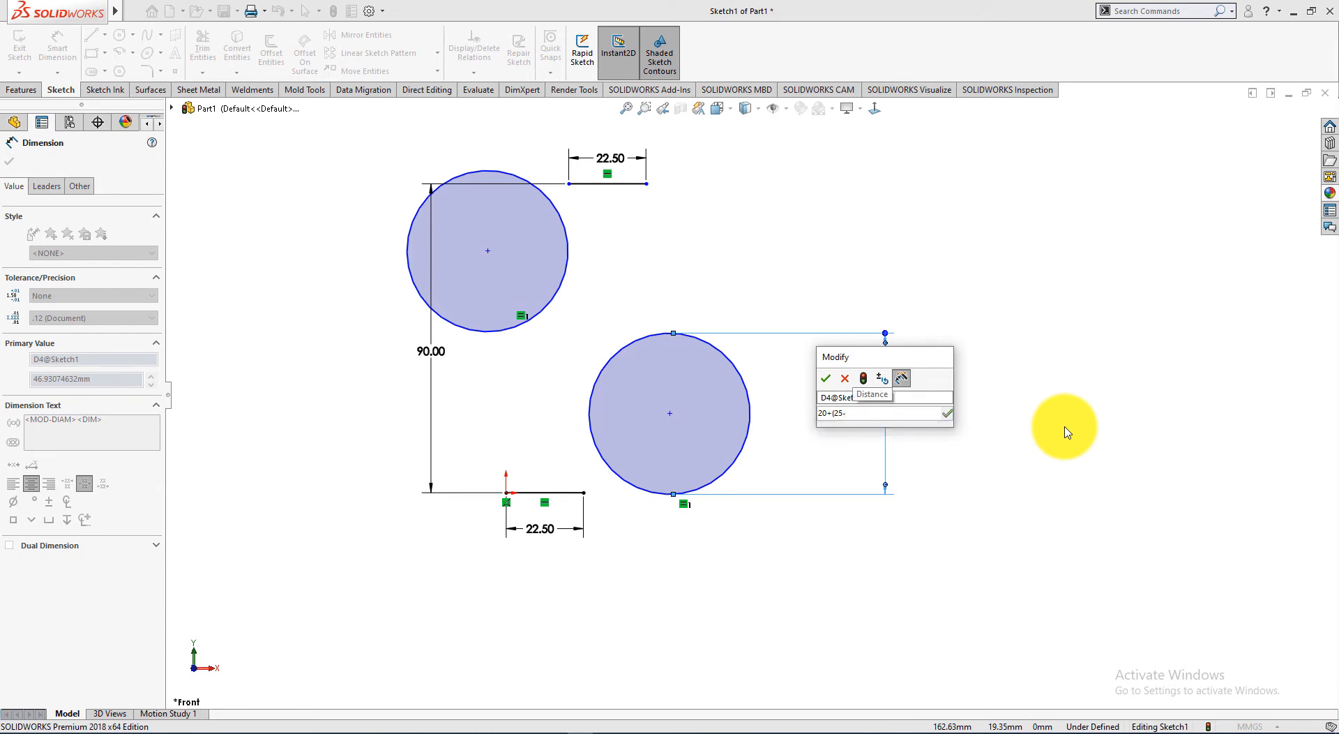
{"action": "type", "text": "20)"}
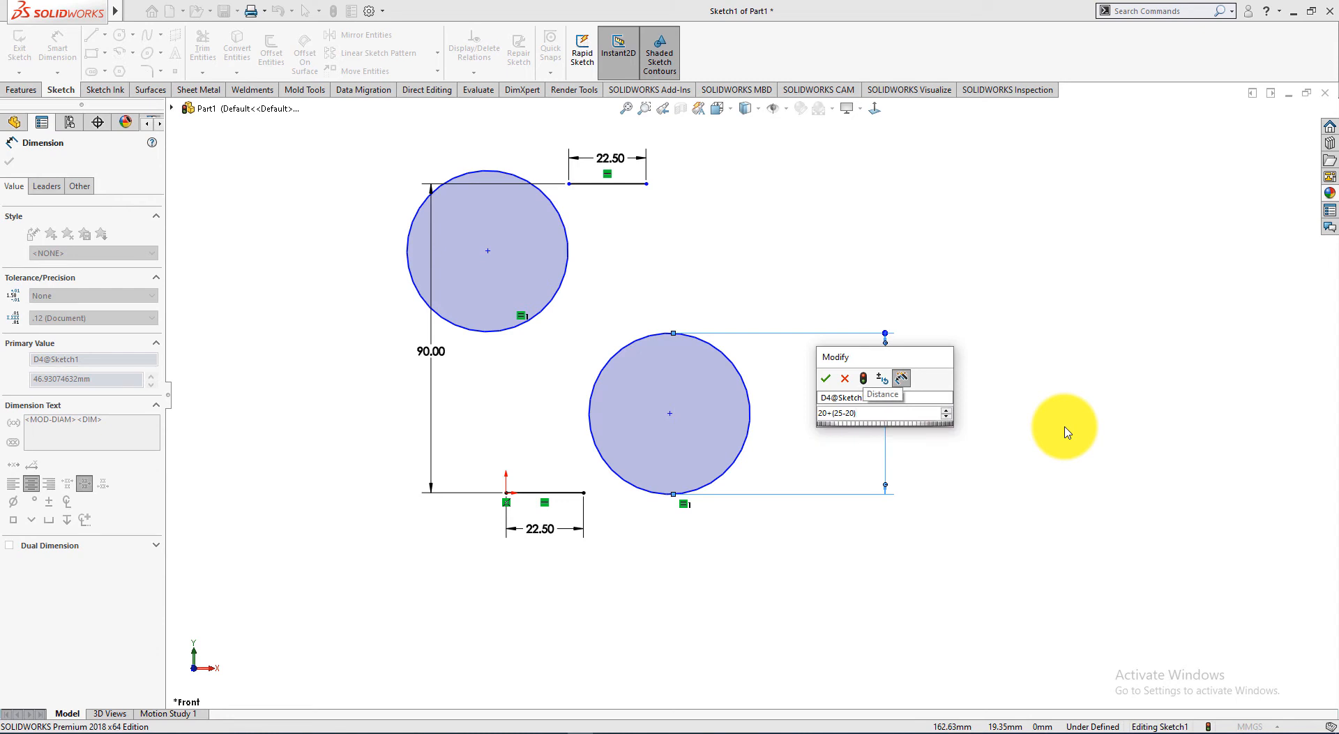
{"action": "type", "text": "/2"}
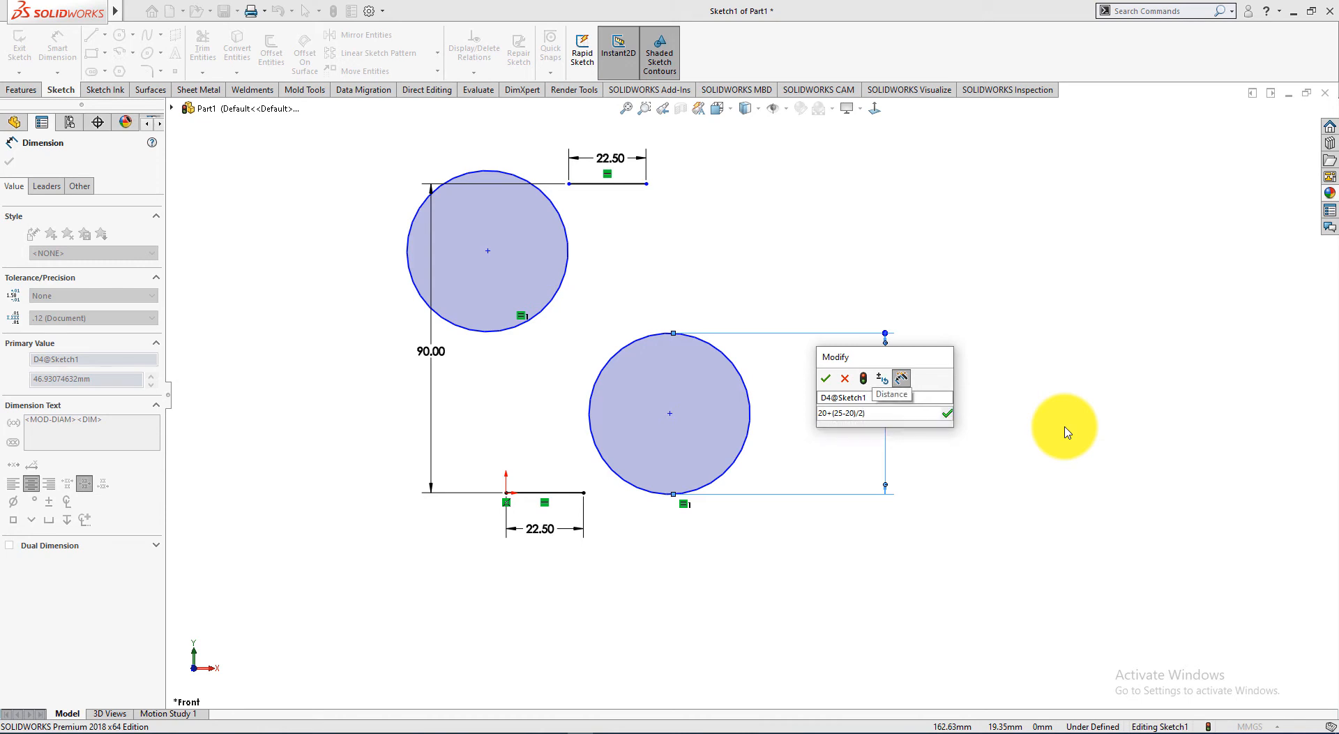
{"action": "key", "text": "Left"}
{"action": "key", "text": "Left"}
{"action": "key", "text": "Left"}
{"action": "key", "text": "Left"}
{"action": "key", "text": "Left"}
{"action": "key", "text": "Left"}
{"action": "key", "text": "Left"}
{"action": "key", "text": "Left"}
{"action": "key", "text": "Left"}
{"action": "key", "text": "Left"}
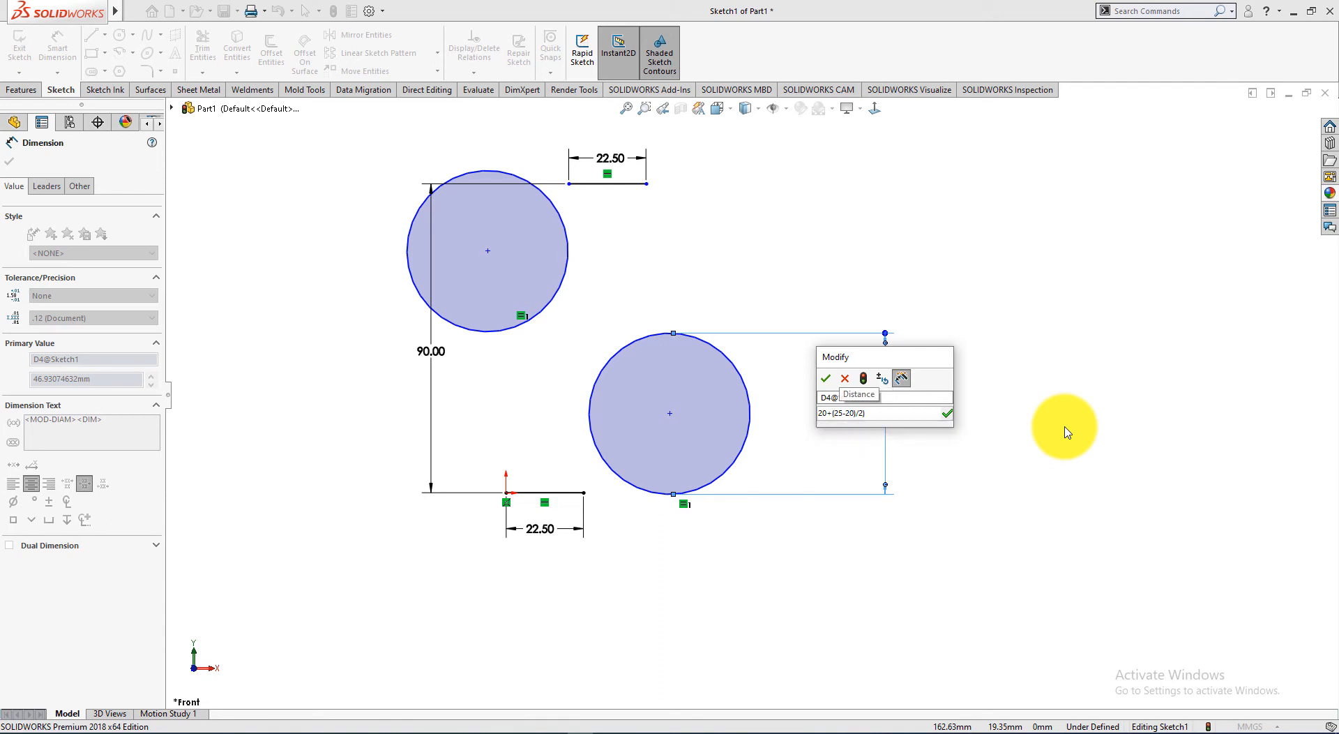
{"action": "type", "text": "("}
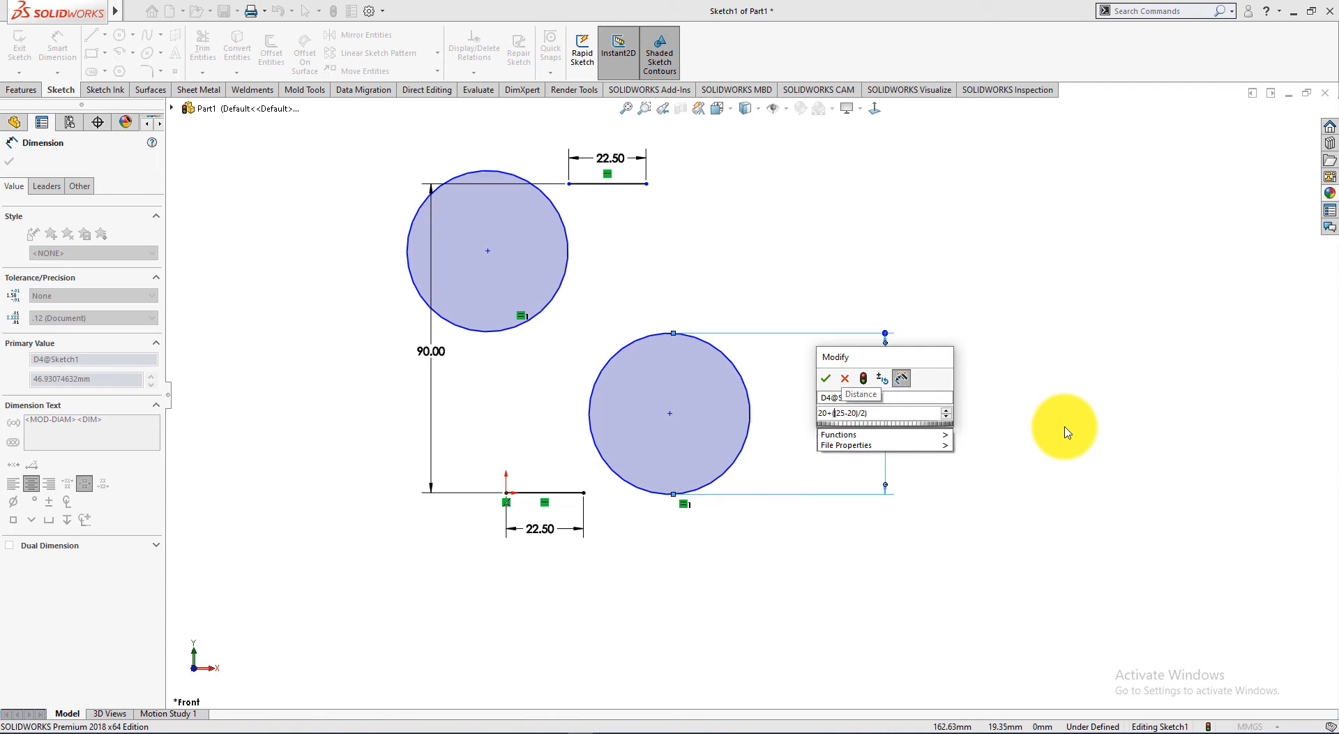
{"action": "key", "text": "Return"}
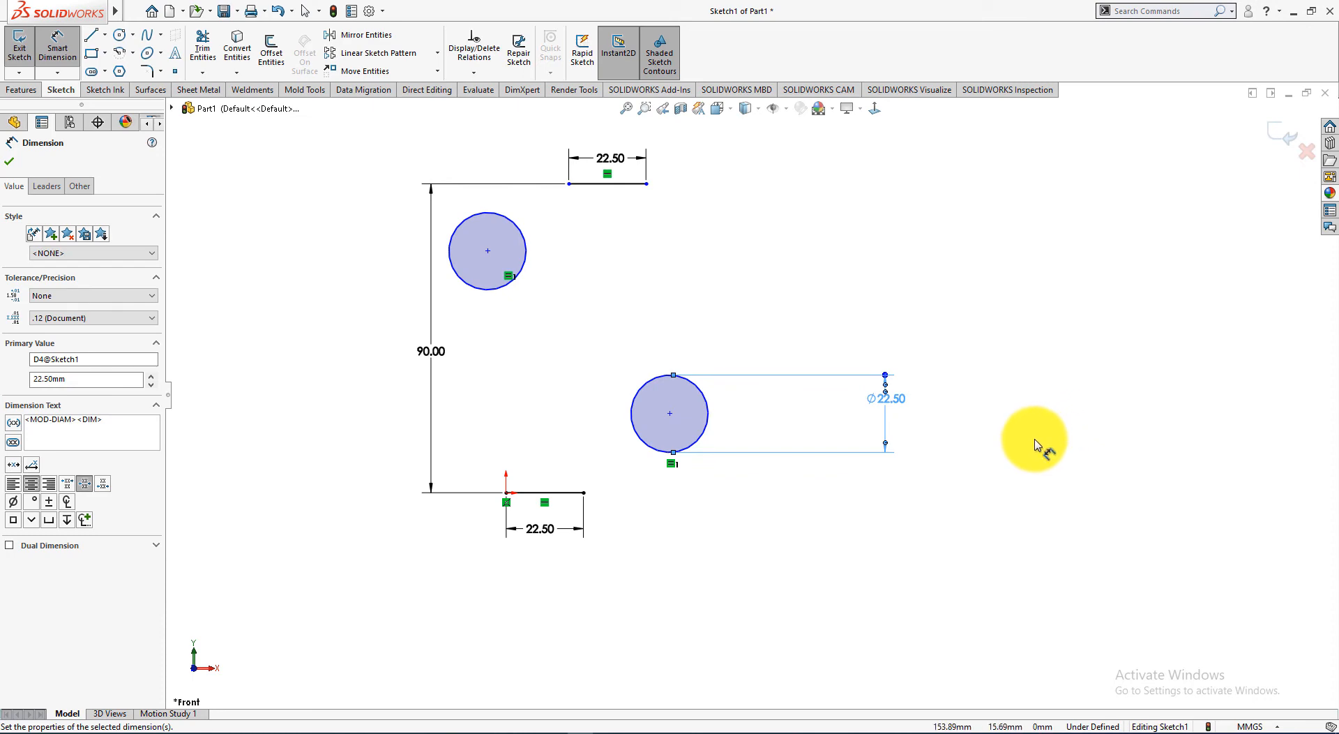
{"action": "key", "text": "alt+Tab"}
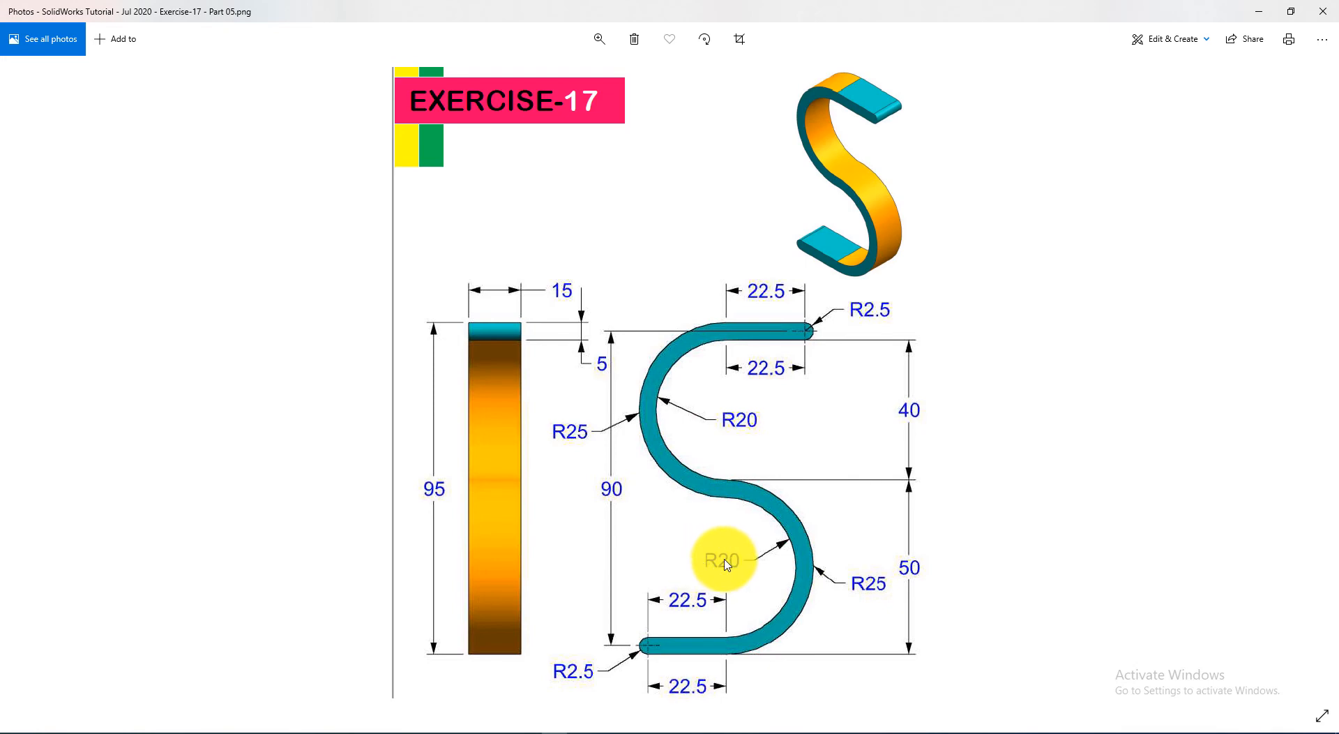
{"action": "key", "text": "alt+Tab"}
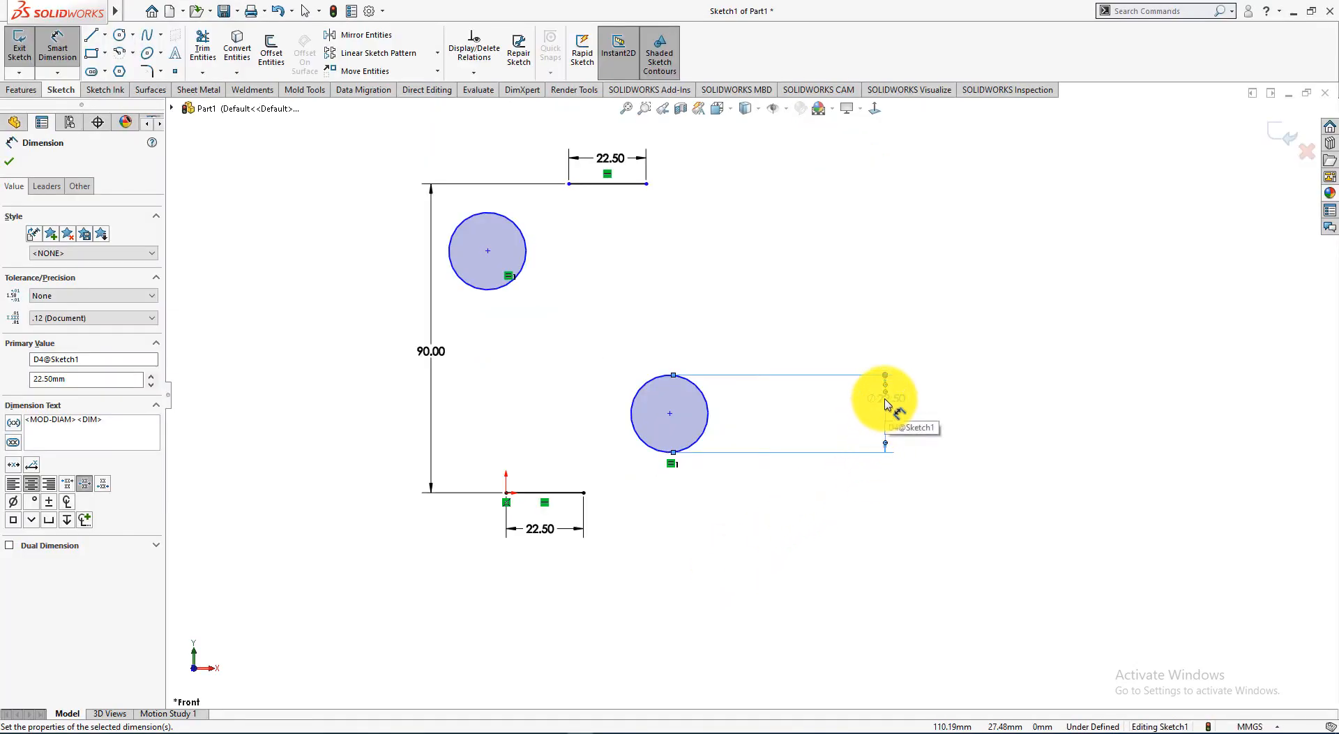
Change the lower-right circle's diameter to the expression 2*22.5, checking the arc radii on the reference drawing
{"action": "left_click", "coordinate": [886, 403]}
{"action": "left_click", "coordinate": [872, 399]}
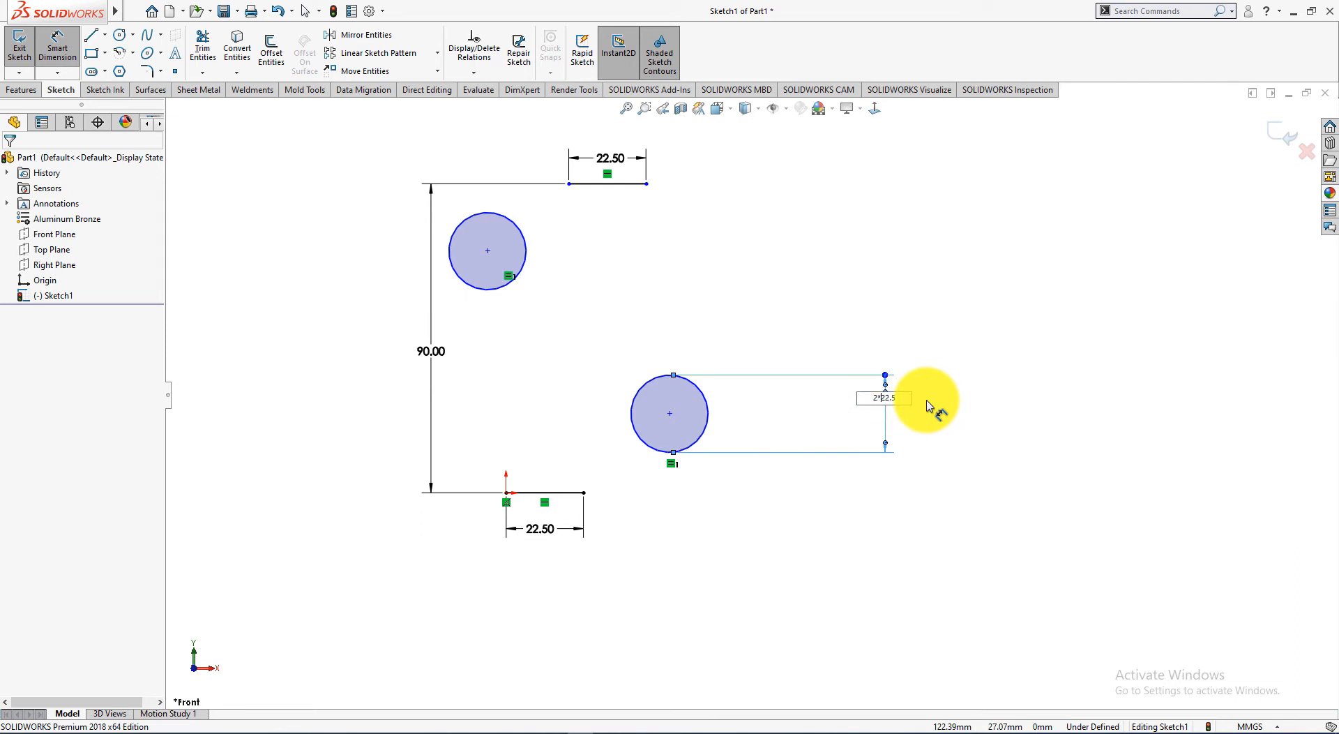
{"action": "type", "text": "2*"}
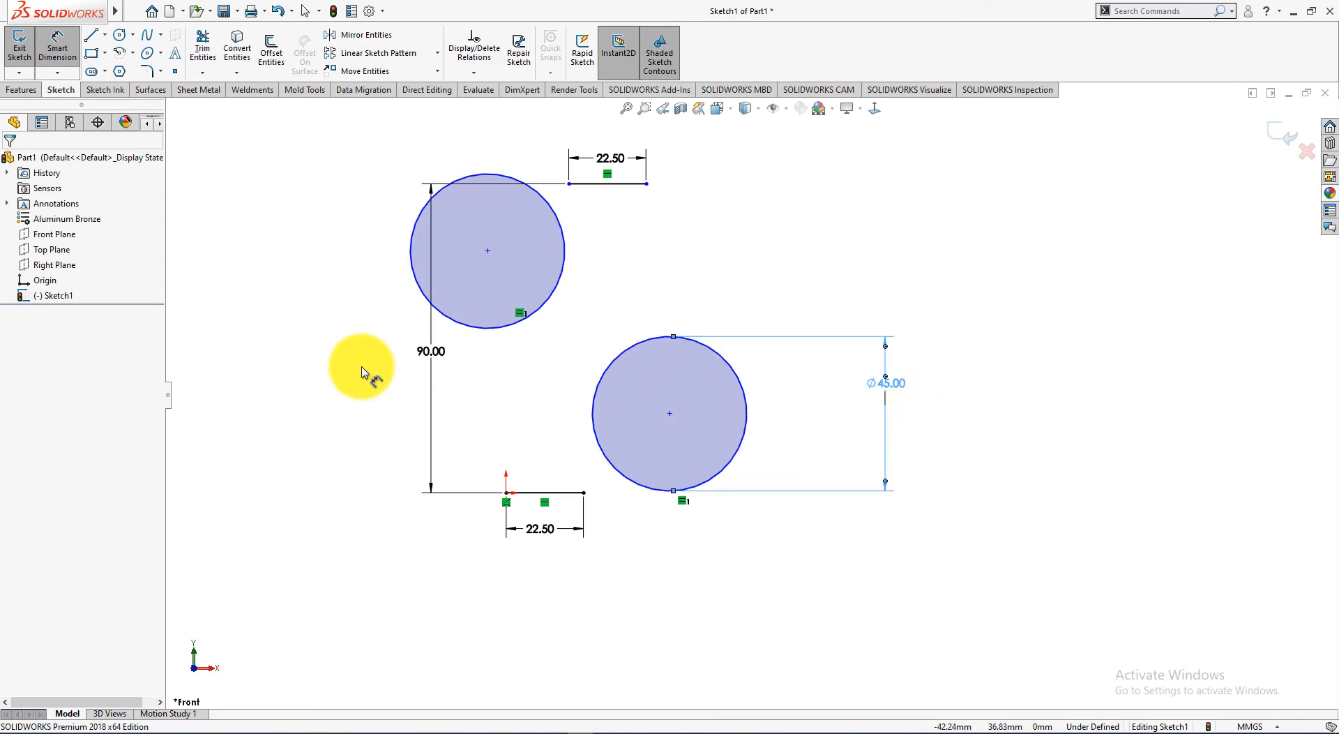
{"action": "key", "text": "alt+Tab"}
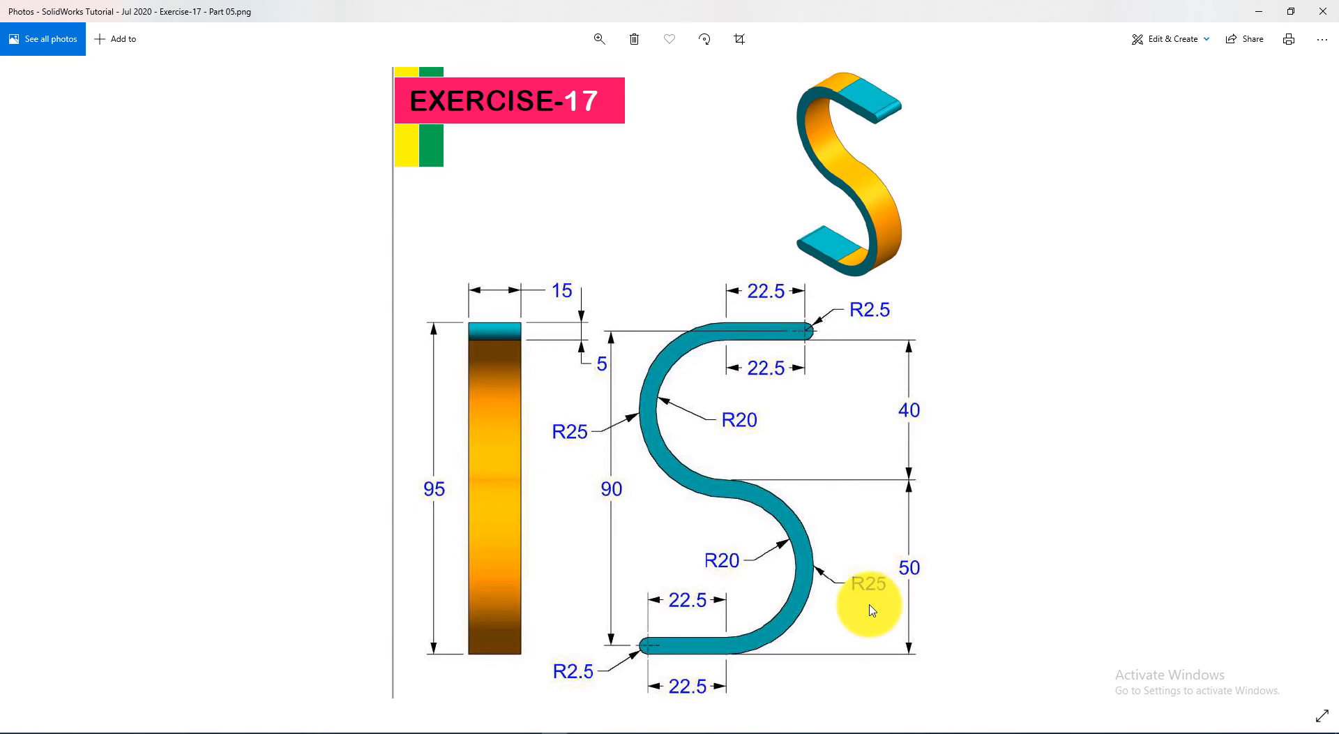
{"action": "key", "text": "alt+Tab"}
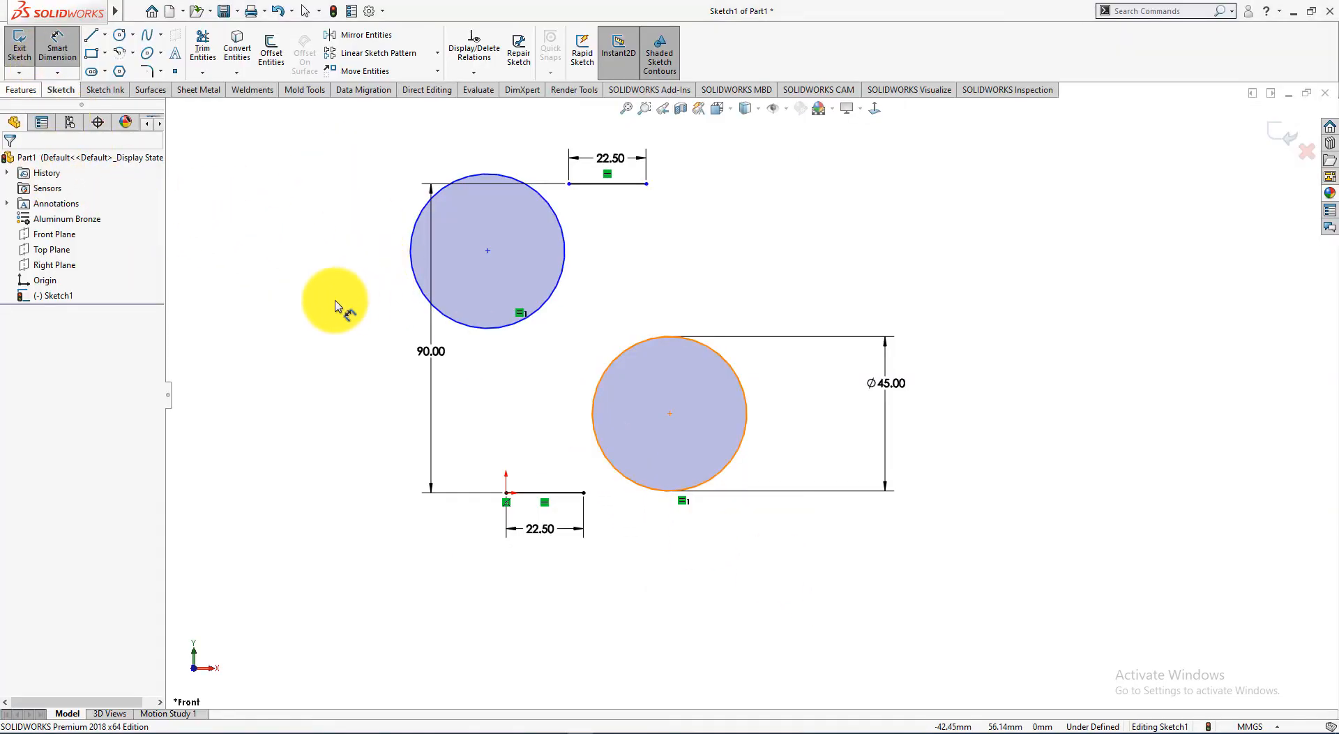
{"action": "key", "text": "Escape"}
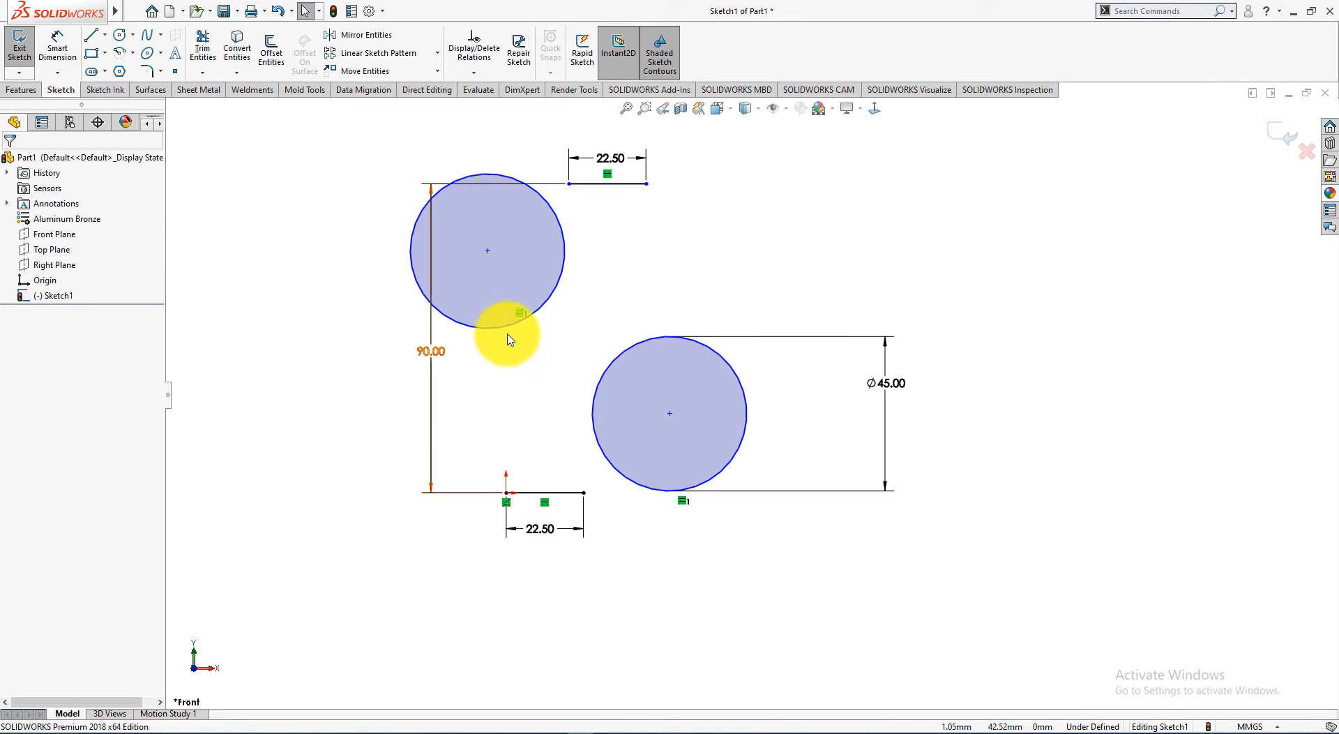
Add a Tangent relation between the two sketched circles
{"action": "left_click", "coordinate": [512, 323]}
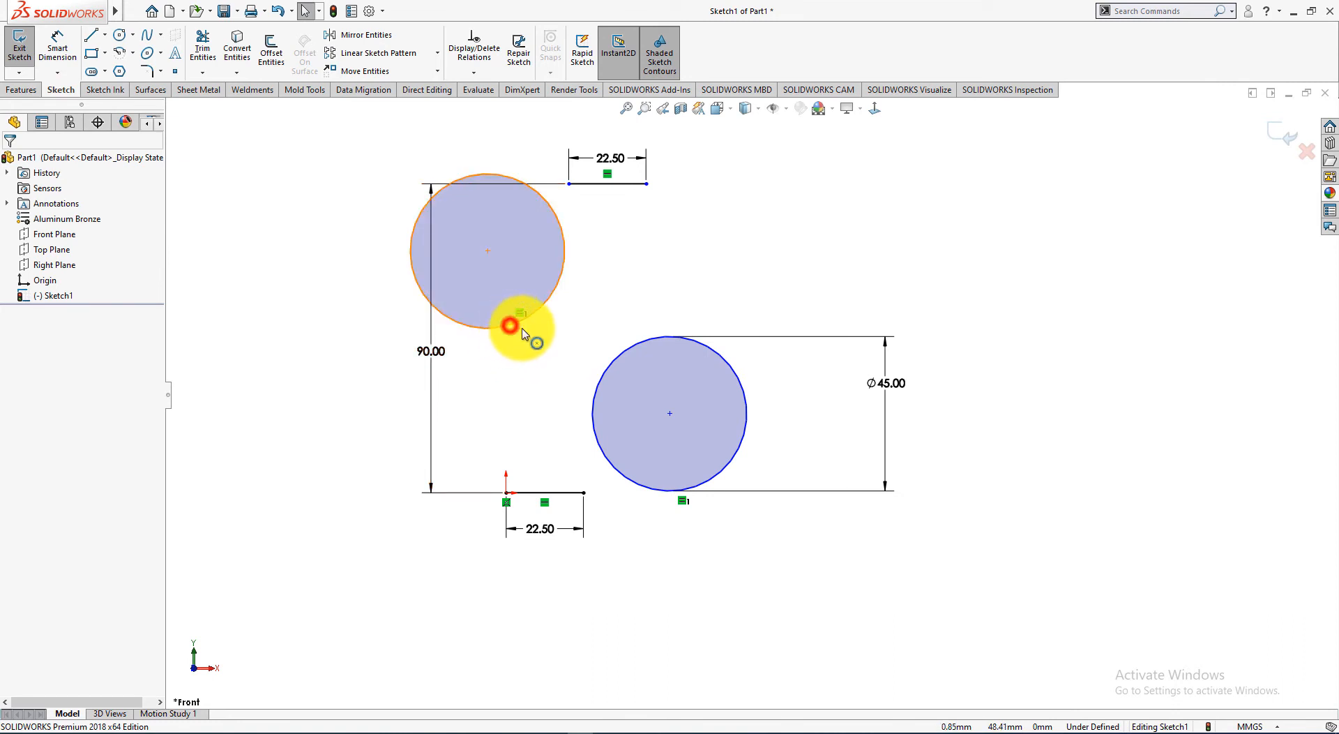
{"action": "left_click", "coordinate": [593, 401], "text": "ctrl"}
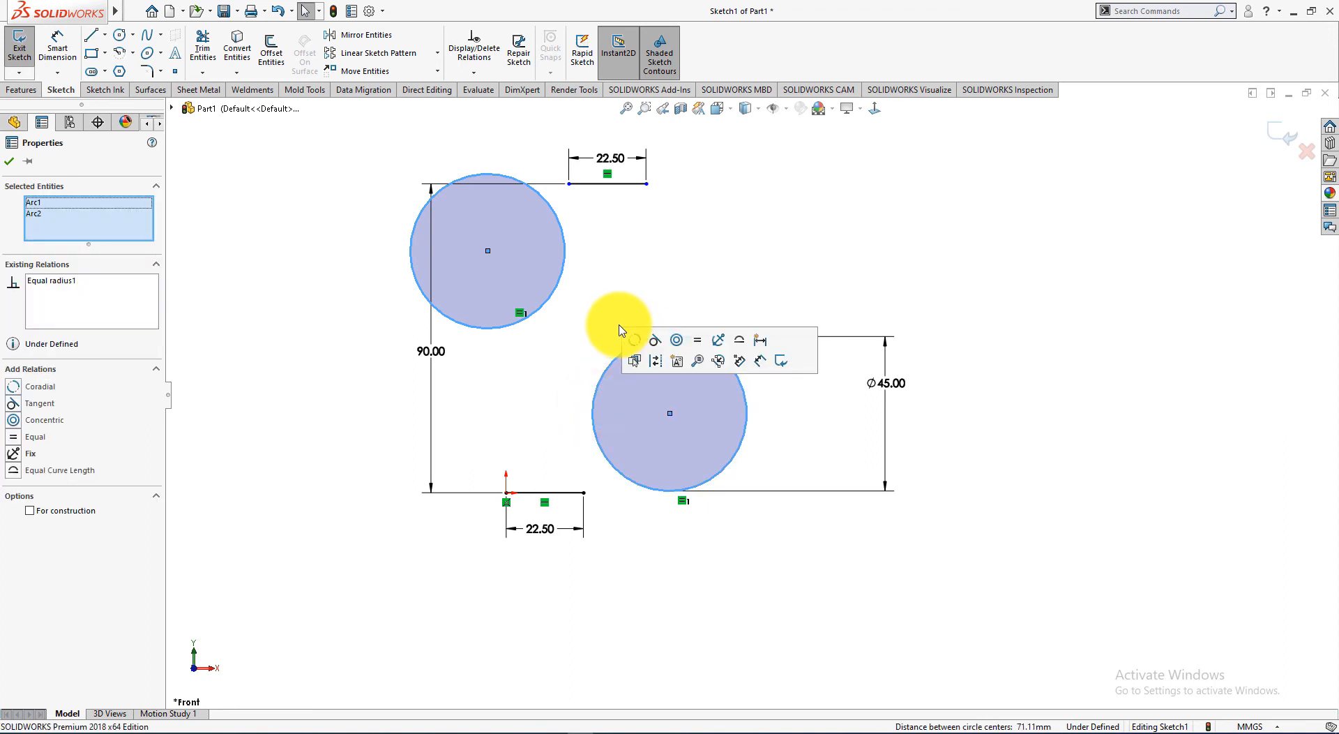
{"action": "left_click", "coordinate": [655, 339]}
{"action": "left_click", "coordinate": [736, 513]}
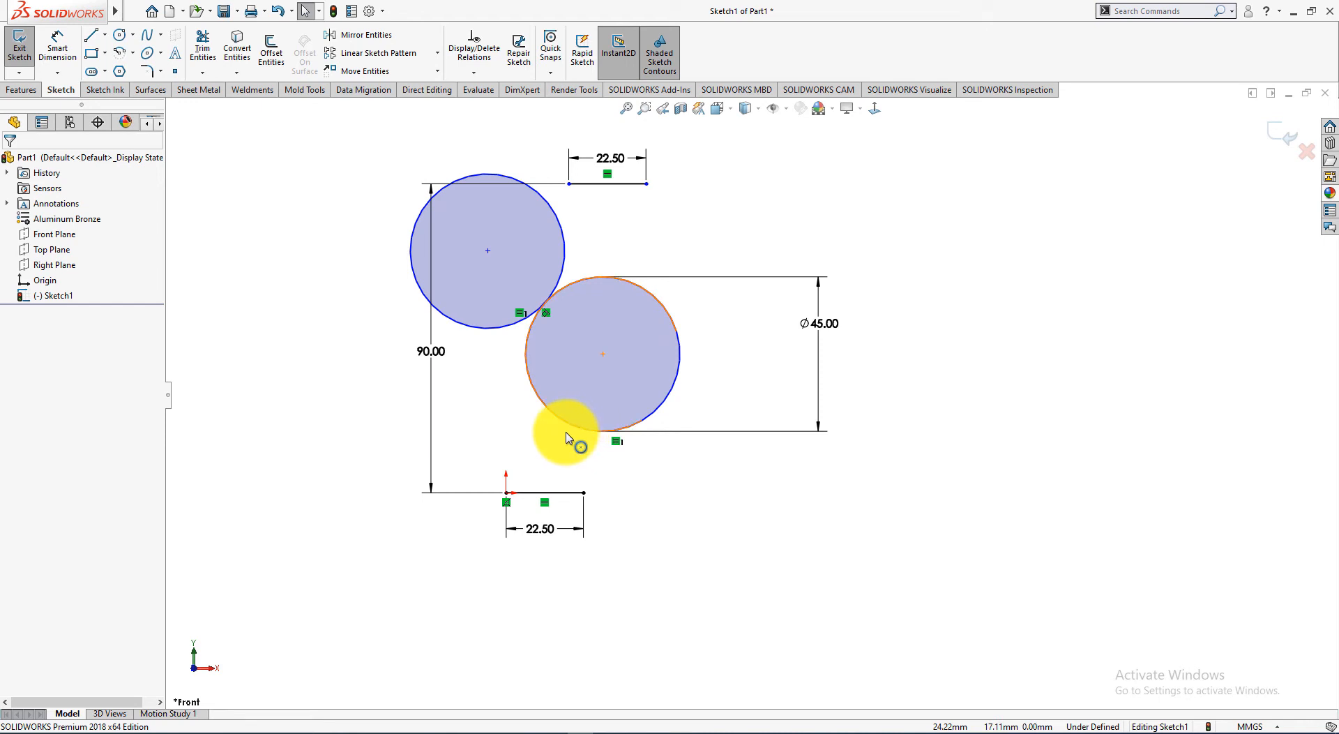
Add a Coincident relation between the lower circle and the right endpoint of the lower horizontal line
{"action": "left_click", "coordinate": [573, 430]}
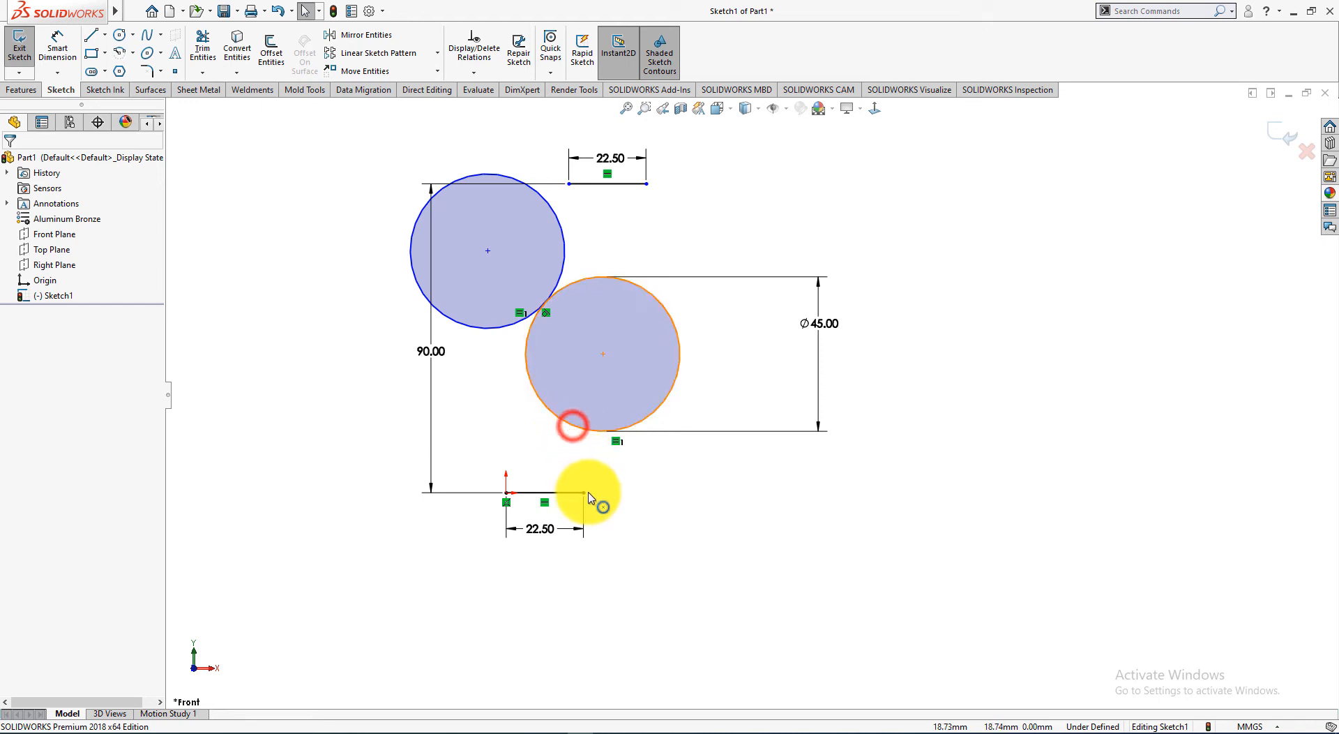
{"action": "left_click", "coordinate": [584, 492], "text": "ctrl"}
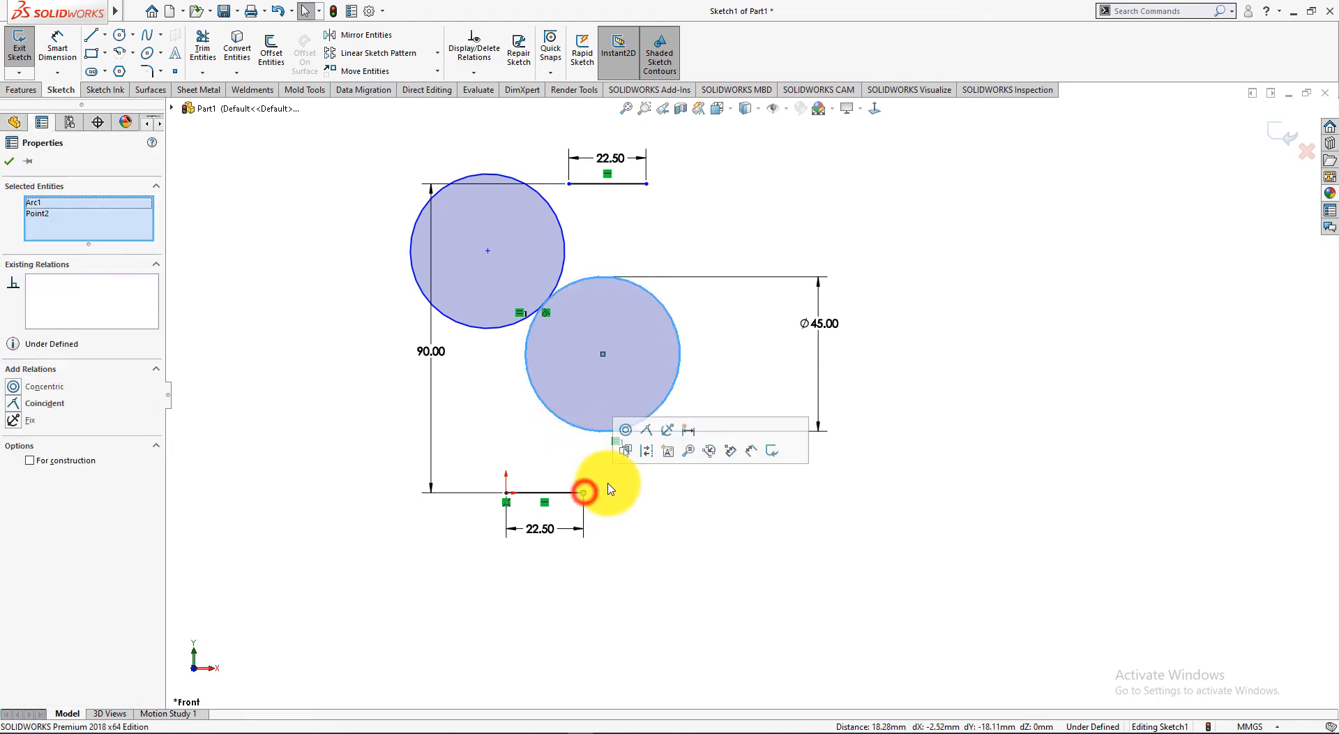
{"action": "left_click", "coordinate": [647, 431]}
{"action": "left_click", "coordinate": [720, 577]}
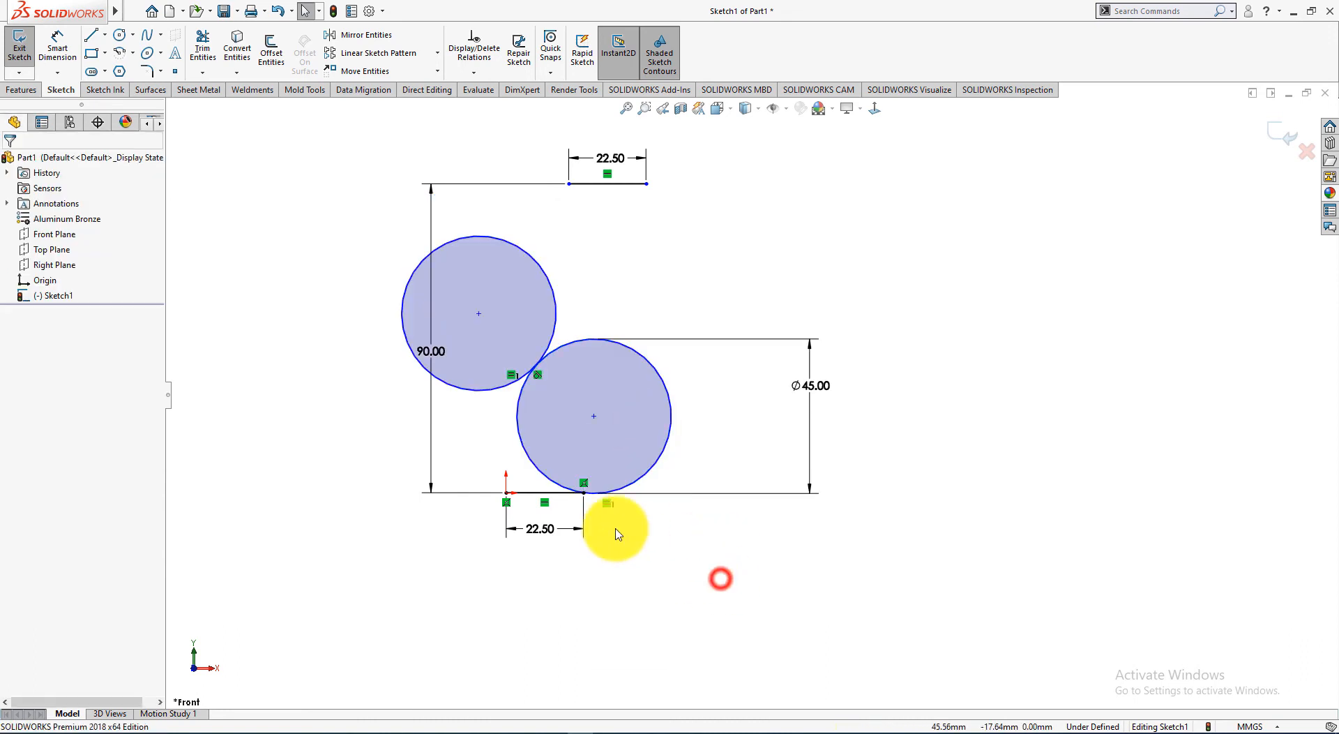
Add a Tangent relation between the lower horizontal line and the lower circle
{"action": "left_click", "coordinate": [561, 496]}
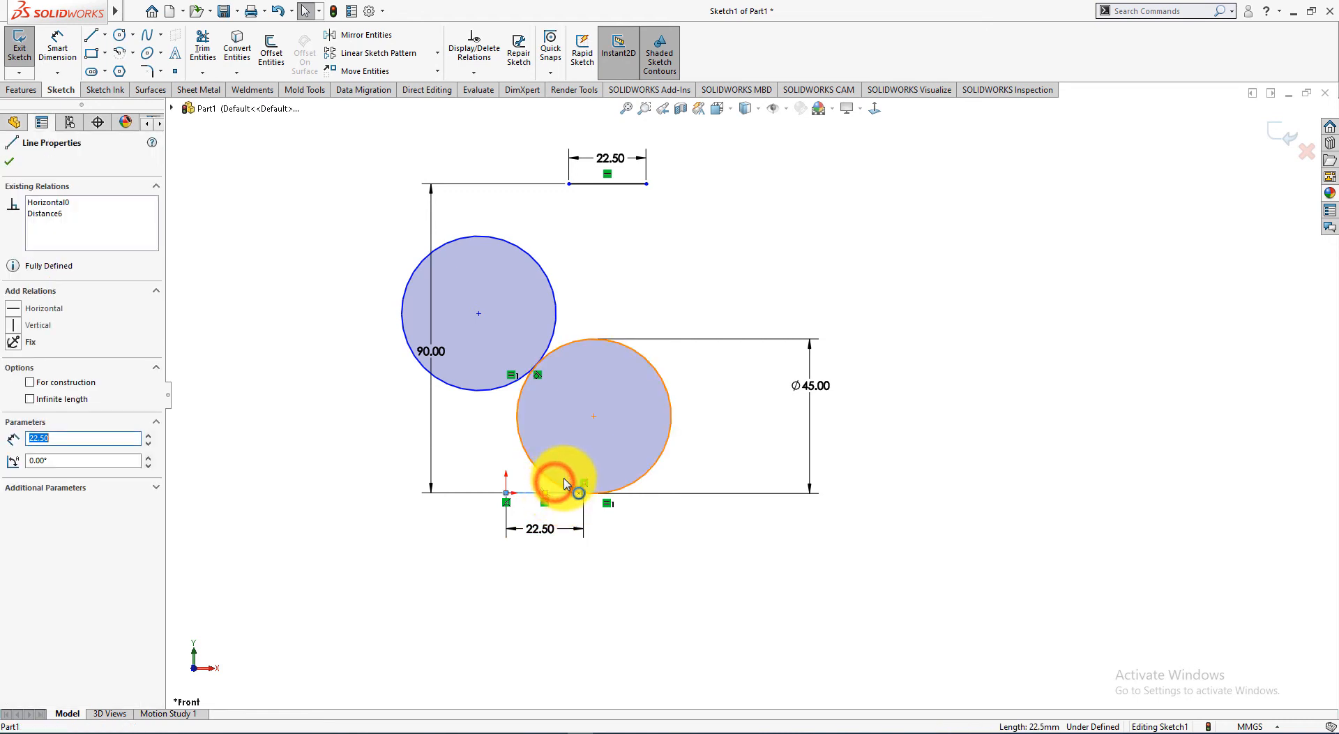
{"action": "left_click", "coordinate": [567, 484], "text": "ctrl"}
{"action": "left_click", "coordinate": [593, 420]}
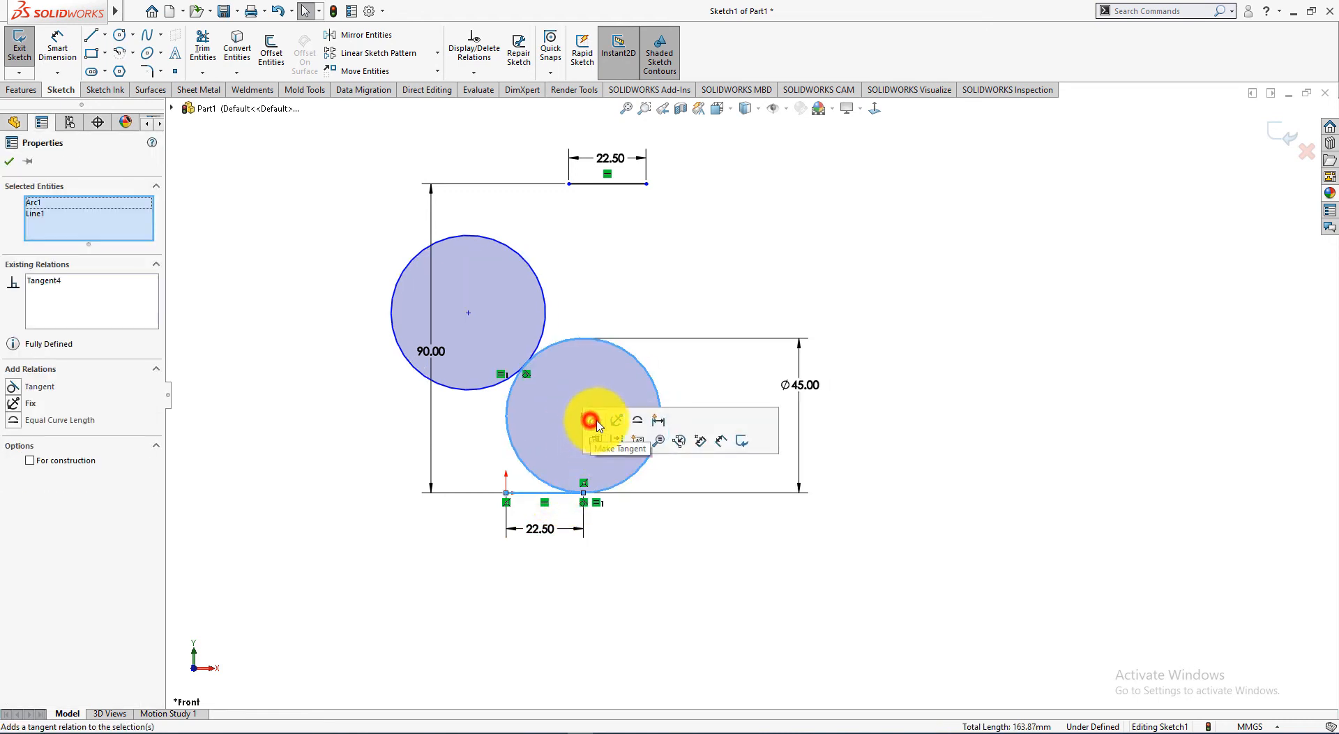
{"action": "left_click", "coordinate": [731, 604]}
{"action": "left_click", "coordinate": [729, 603]}
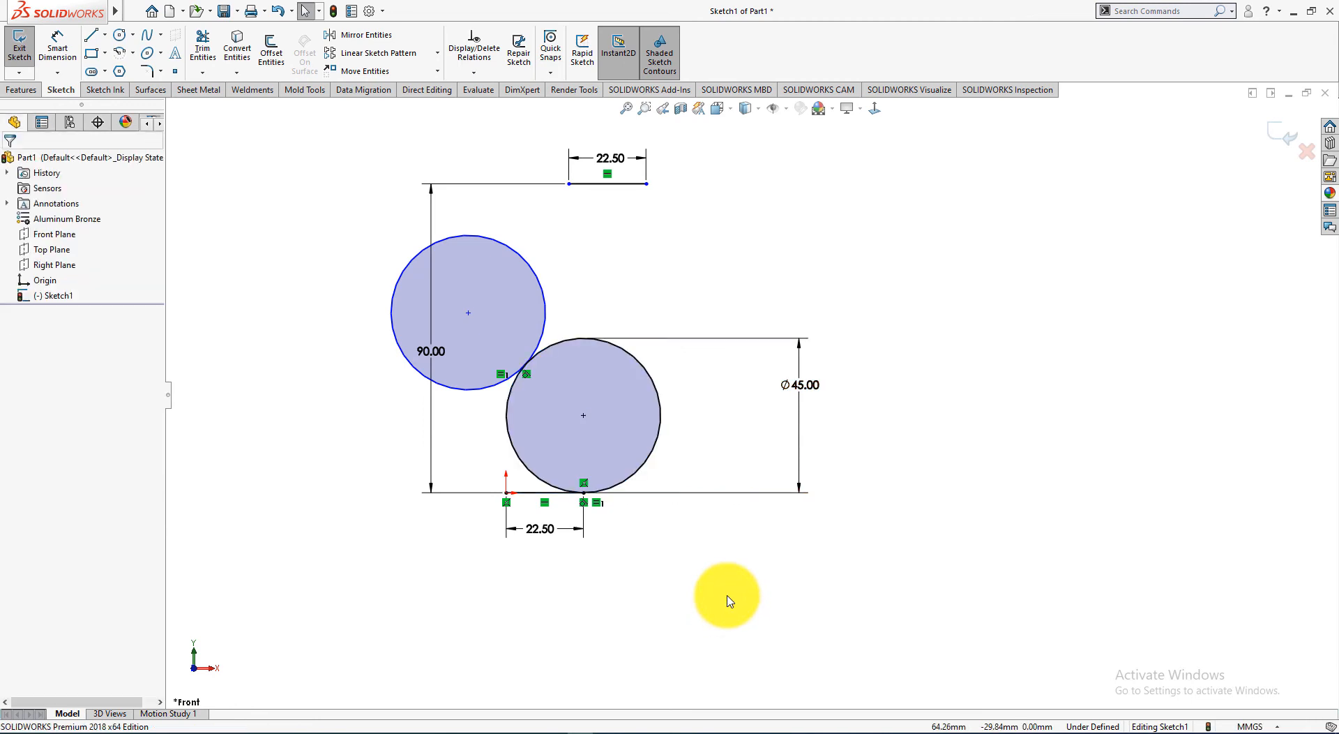
{"action": "left_click", "coordinate": [728, 598]}
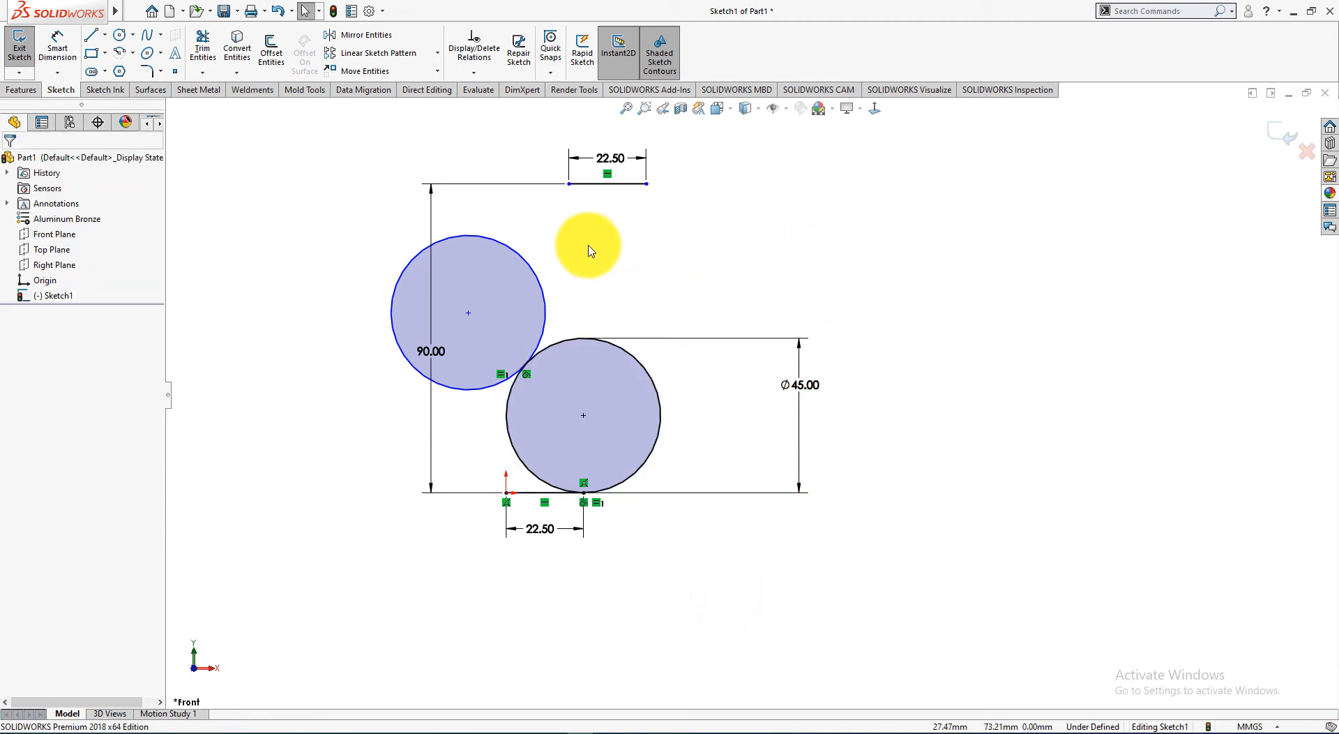
Add a Coincident relation between the upper circle and the left endpoint of the upper horizontal line
{"action": "left_click", "coordinate": [517, 257]}
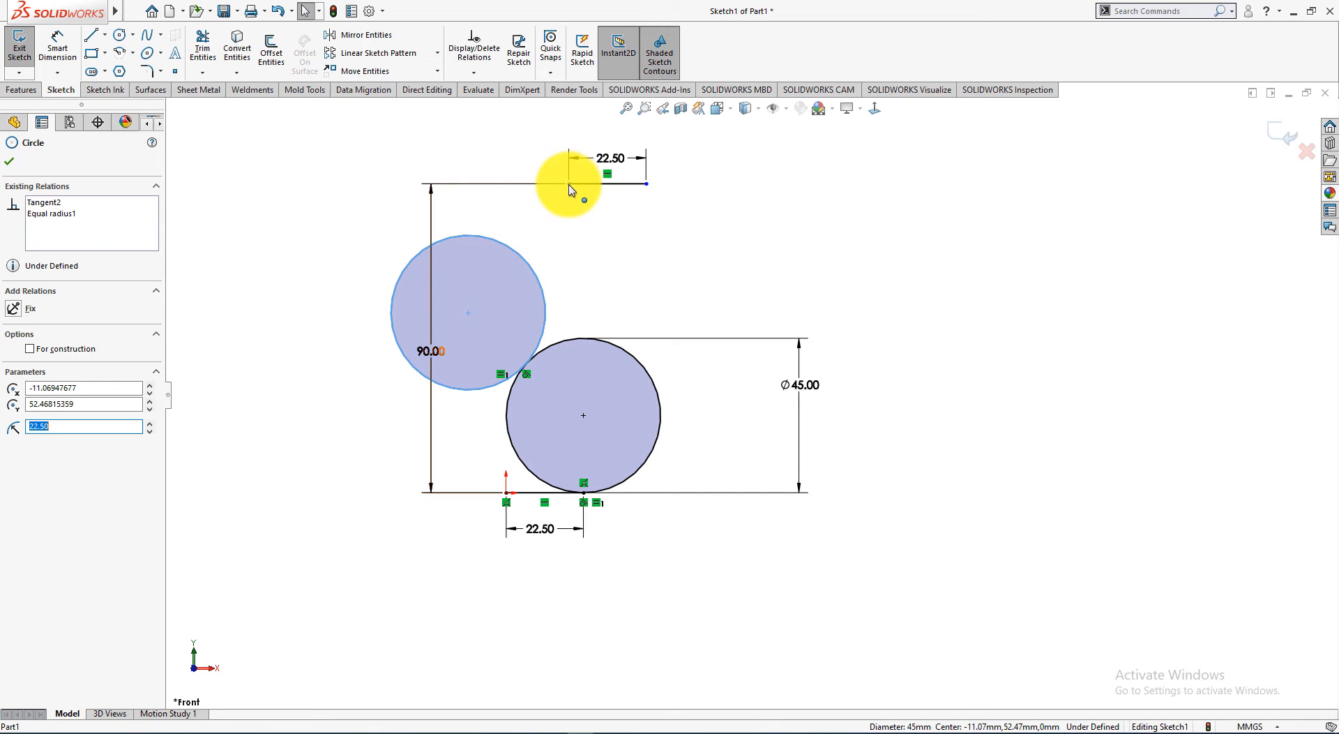
{"action": "left_click", "coordinate": [570, 185], "text": "ctrl"}
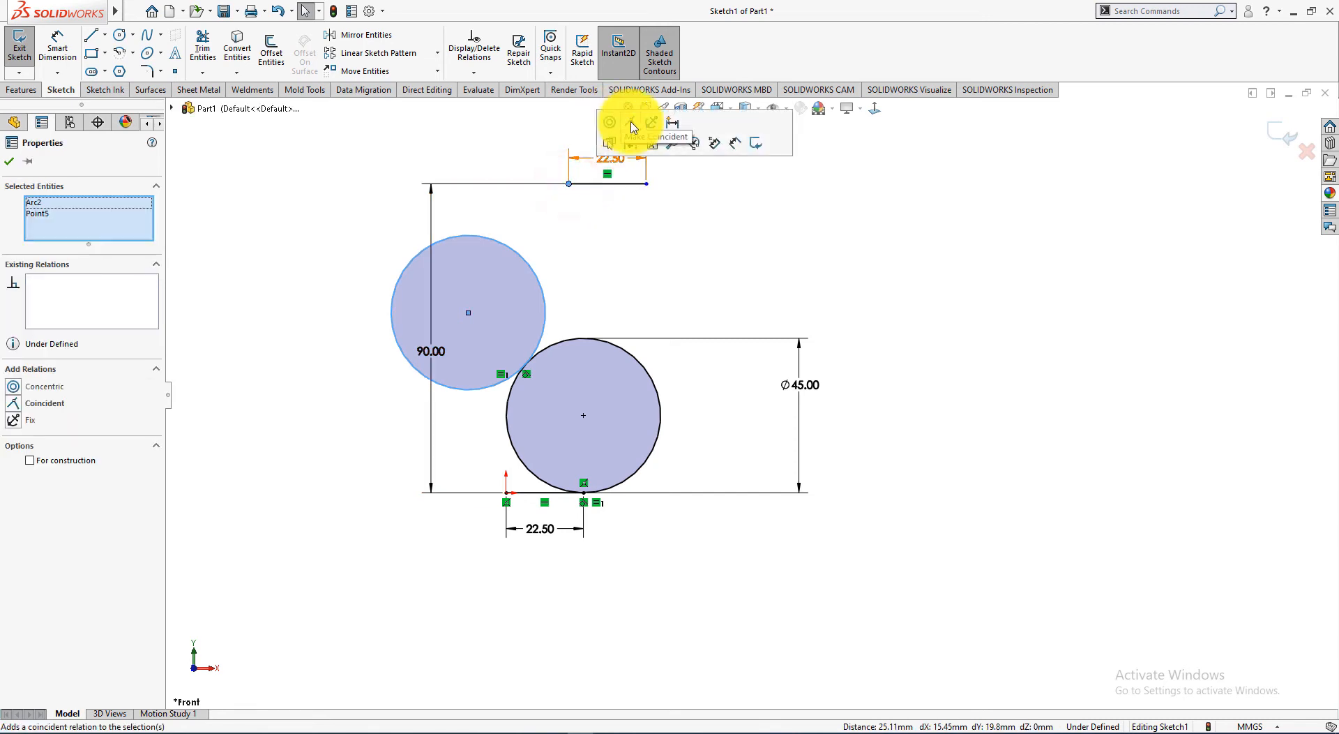
{"action": "left_click", "coordinate": [631, 122]}
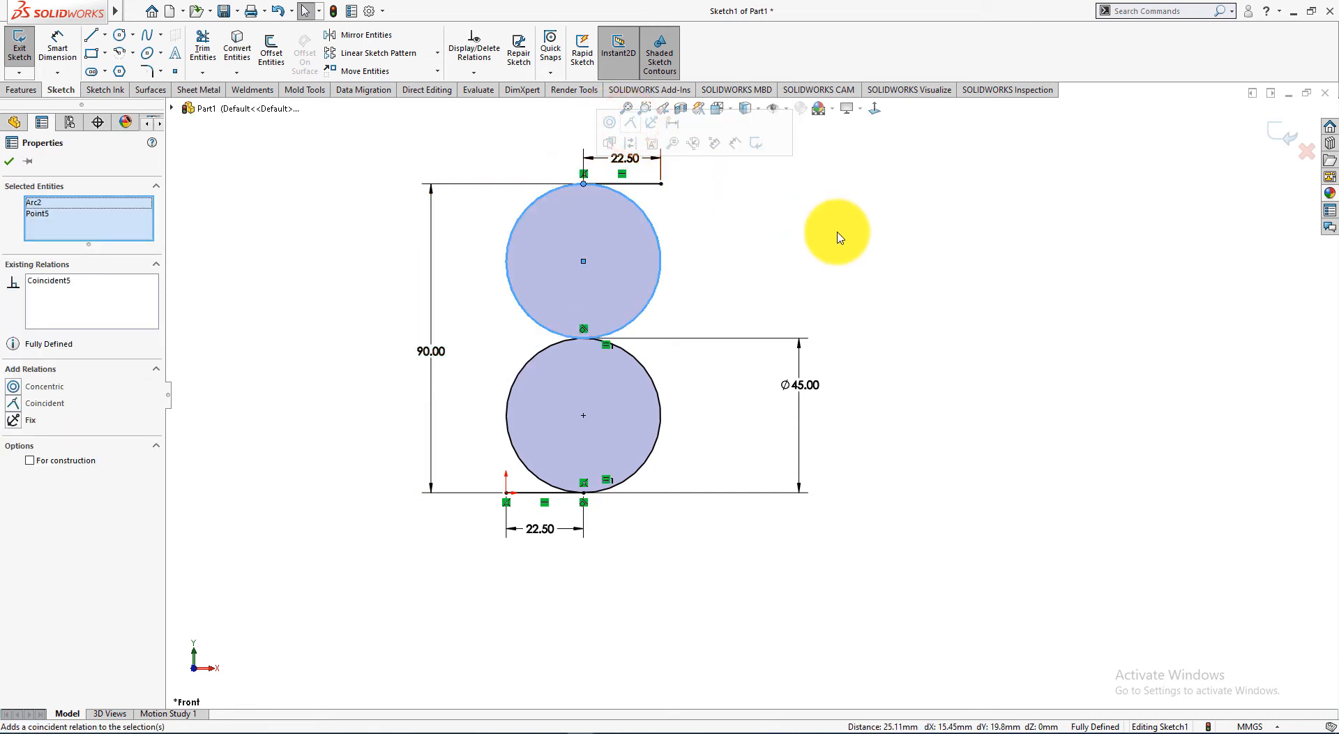
{"action": "left_click", "coordinate": [839, 238]}
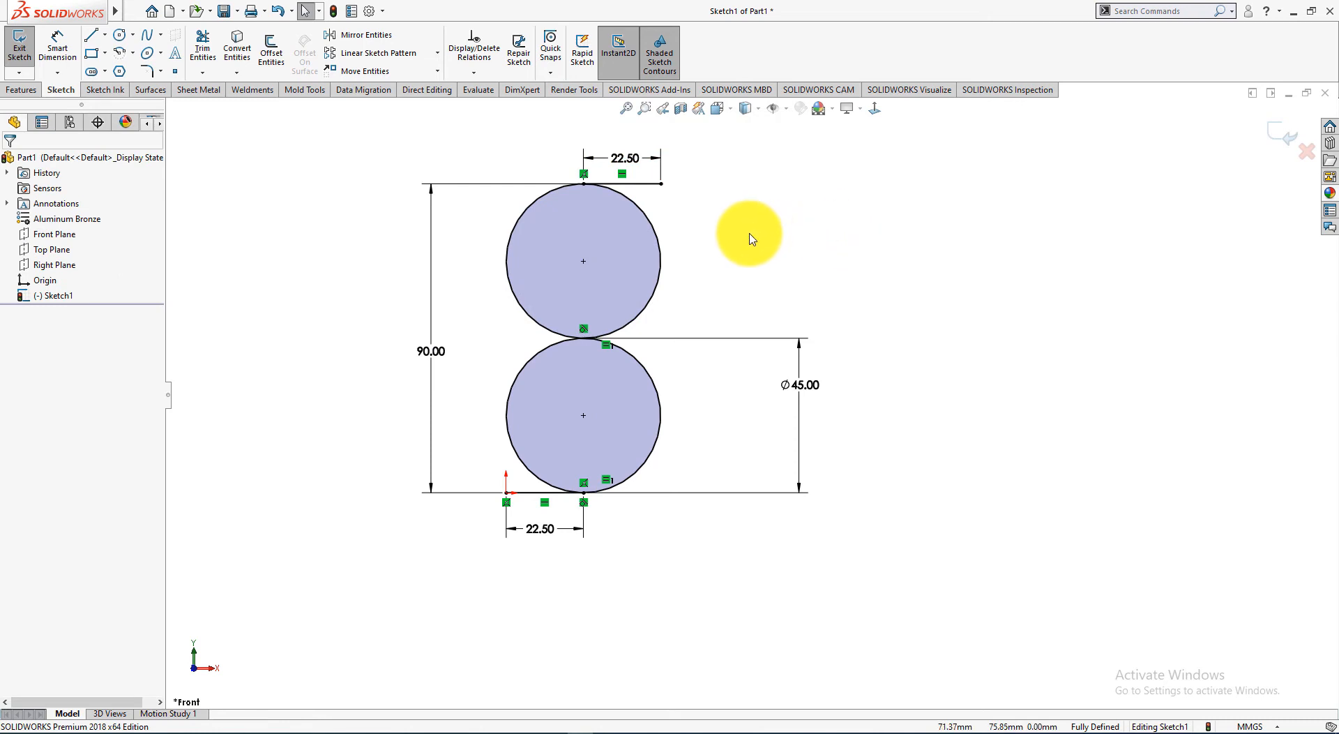
Power trim the left half of the lower circle and the right half of the upper circle to leave an S-shaped chain
{"action": "left_click", "coordinate": [203, 44]}
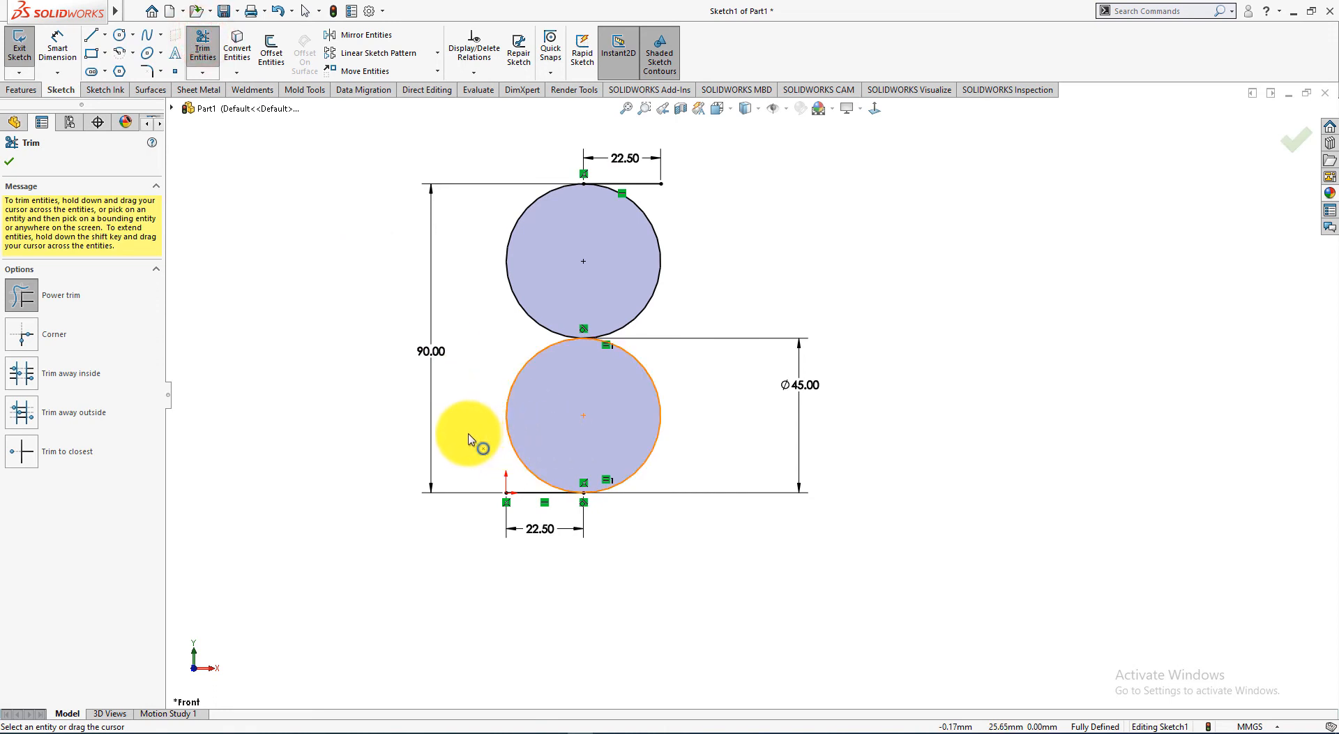
{"action": "left_click_drag", "start_coordinate": [469, 436], "coordinate": [514, 437]}
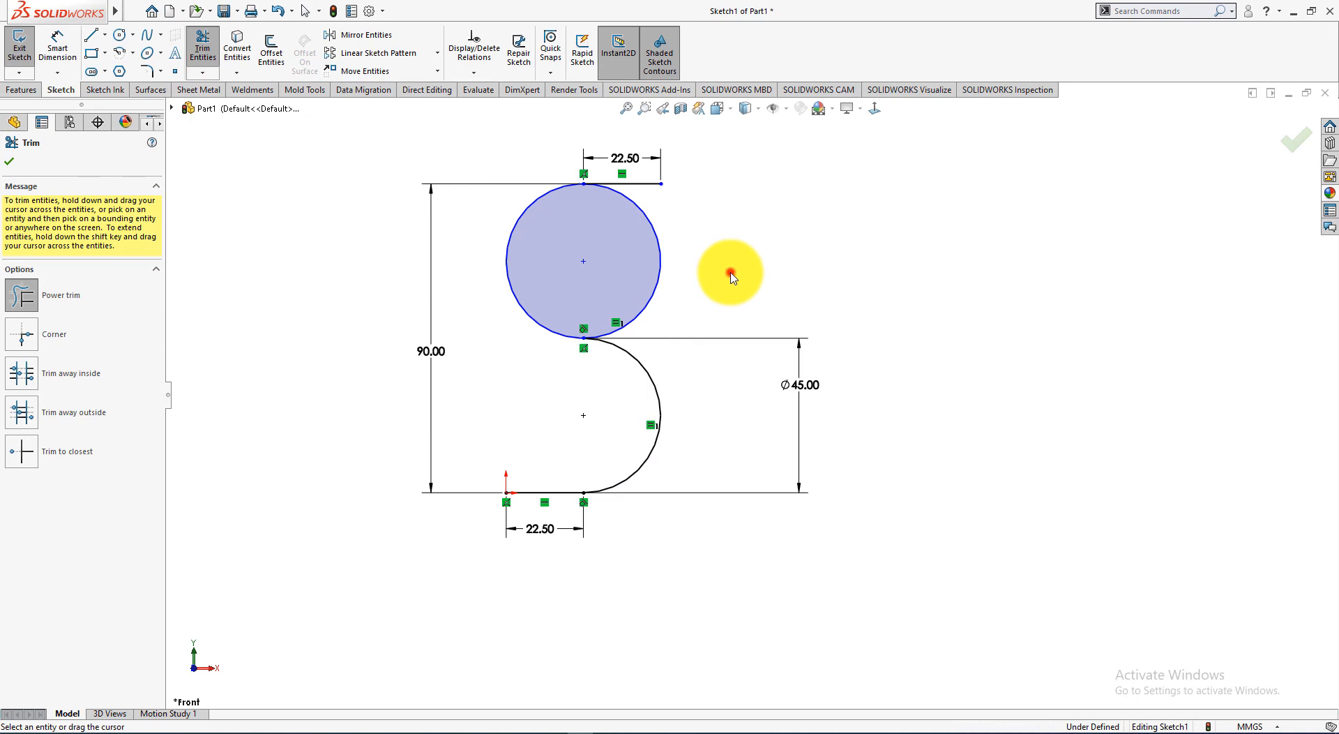
{"action": "left_click_drag", "start_coordinate": [731, 277], "coordinate": [651, 278]}
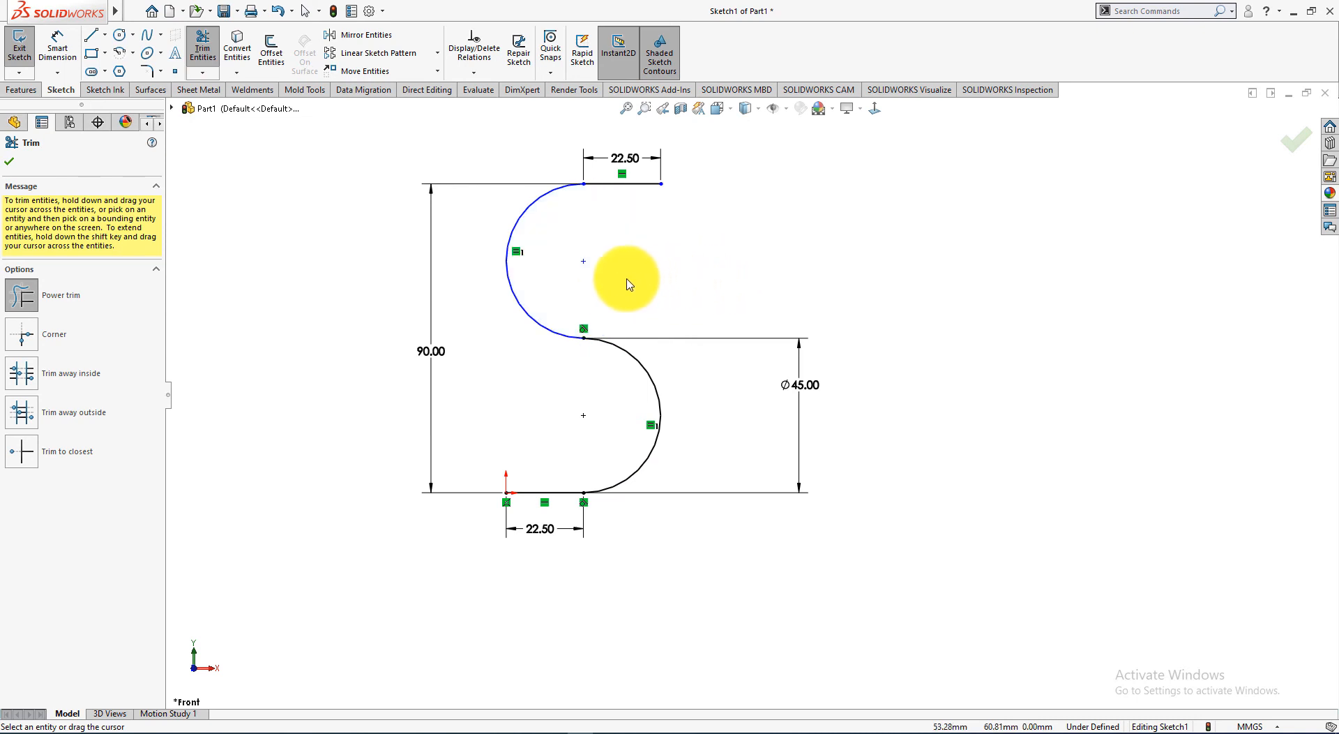
{"action": "left_click", "coordinate": [9, 162]}
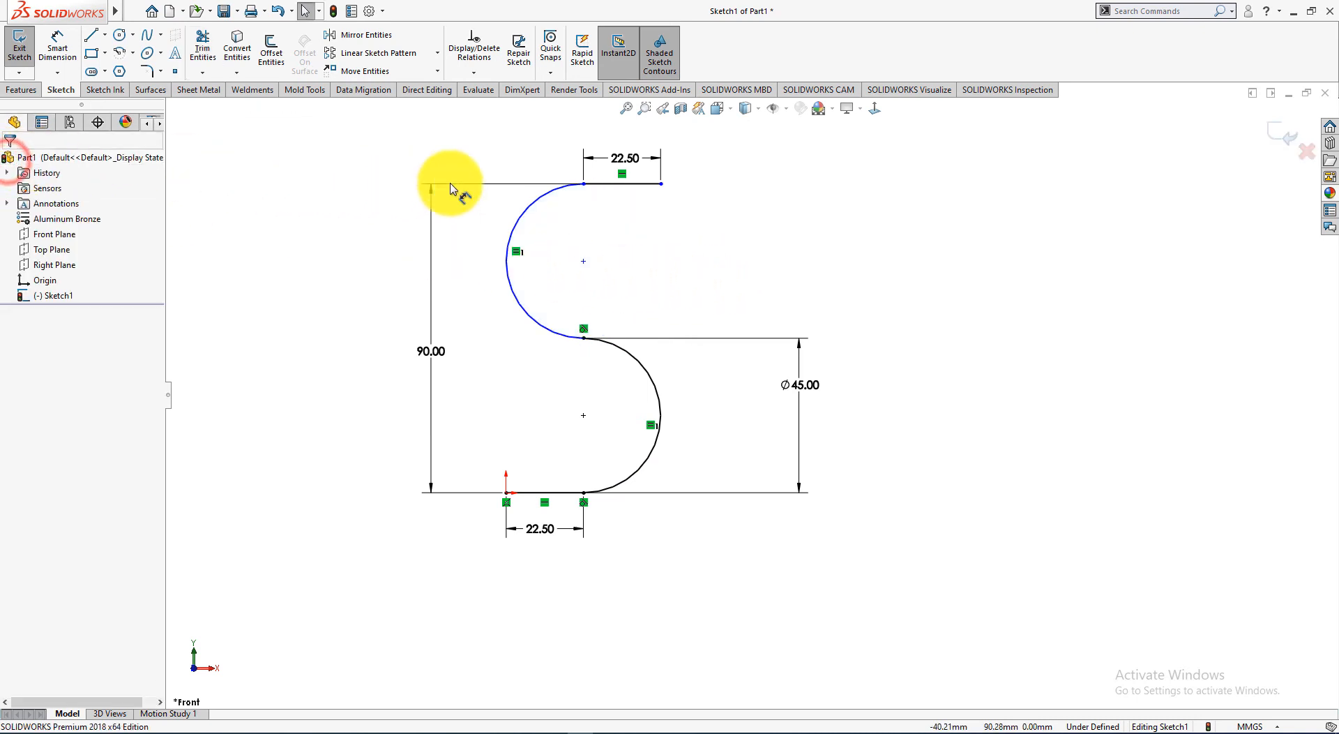
Add a Tangent relation between the upper arc and the upper horizontal line
{"action": "left_click", "coordinate": [548, 198]}
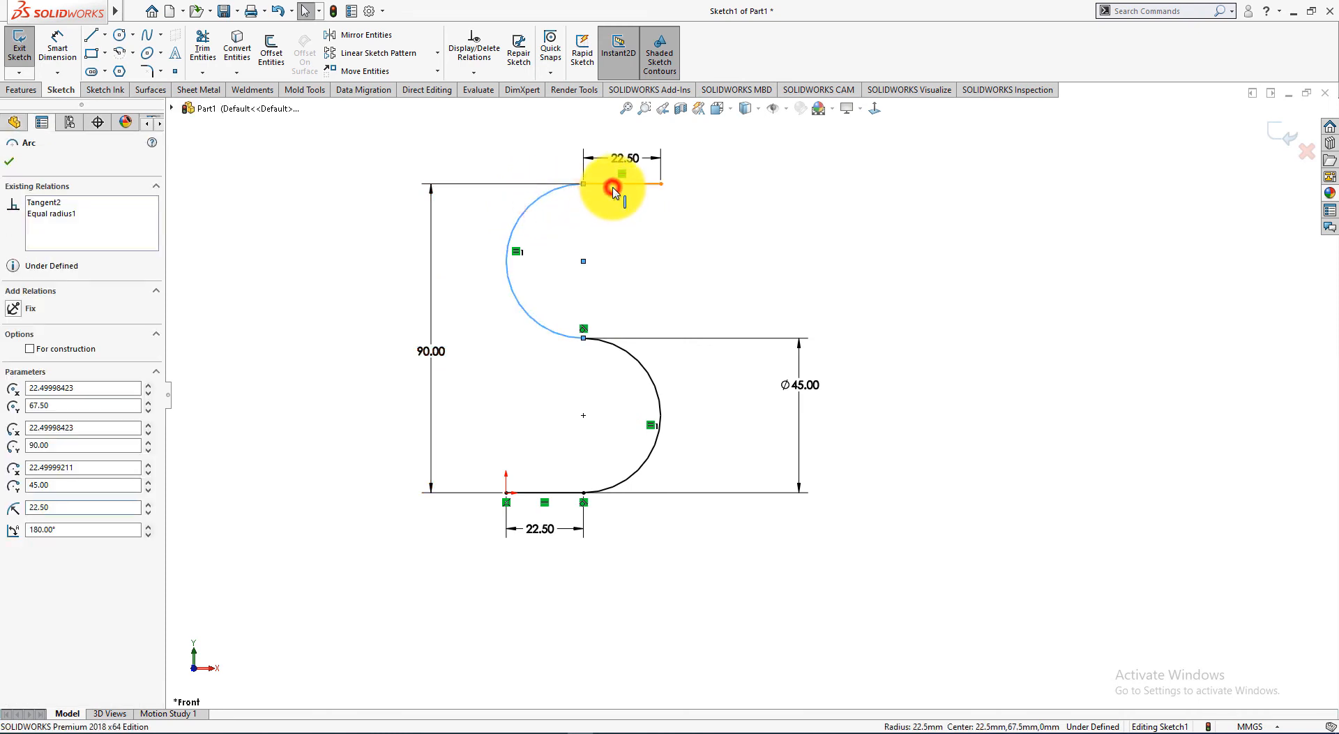
{"action": "left_click", "coordinate": [612, 184], "text": "ctrl"}
{"action": "left_click", "coordinate": [651, 132]}
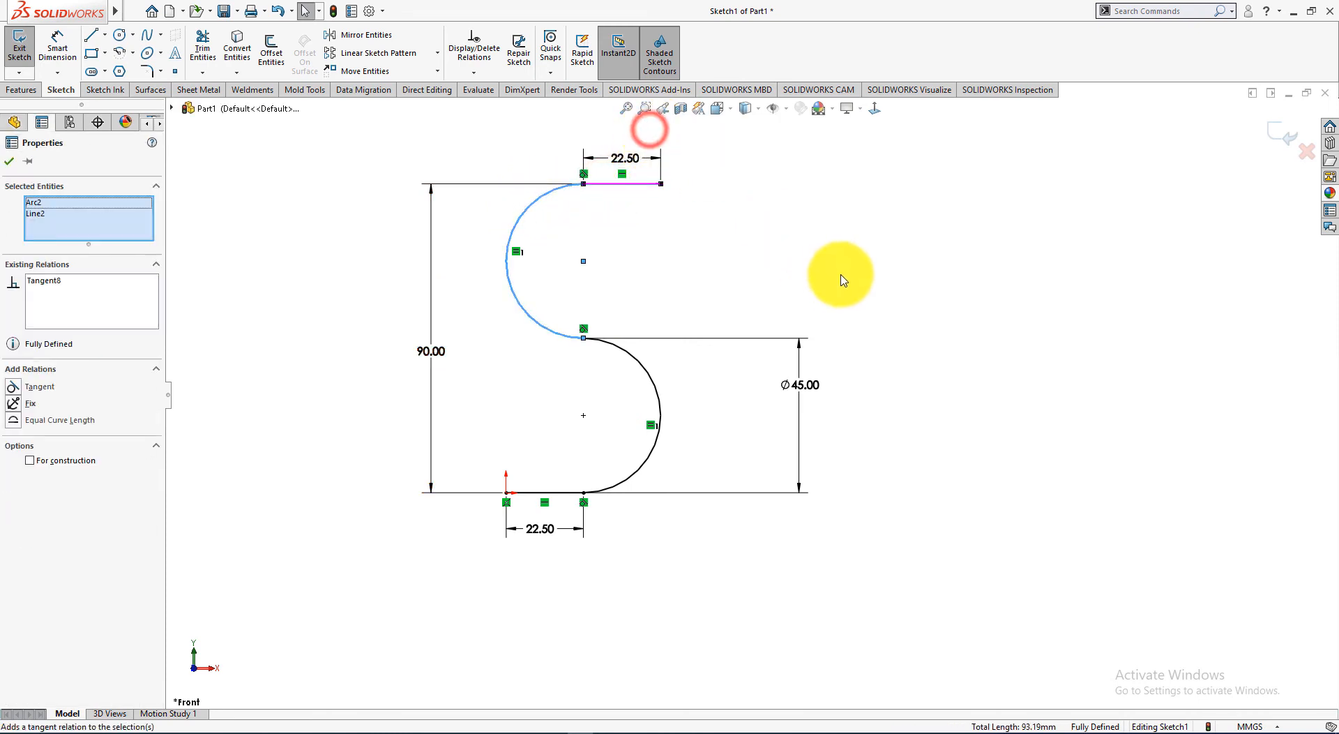
{"action": "left_click", "coordinate": [841, 275]}
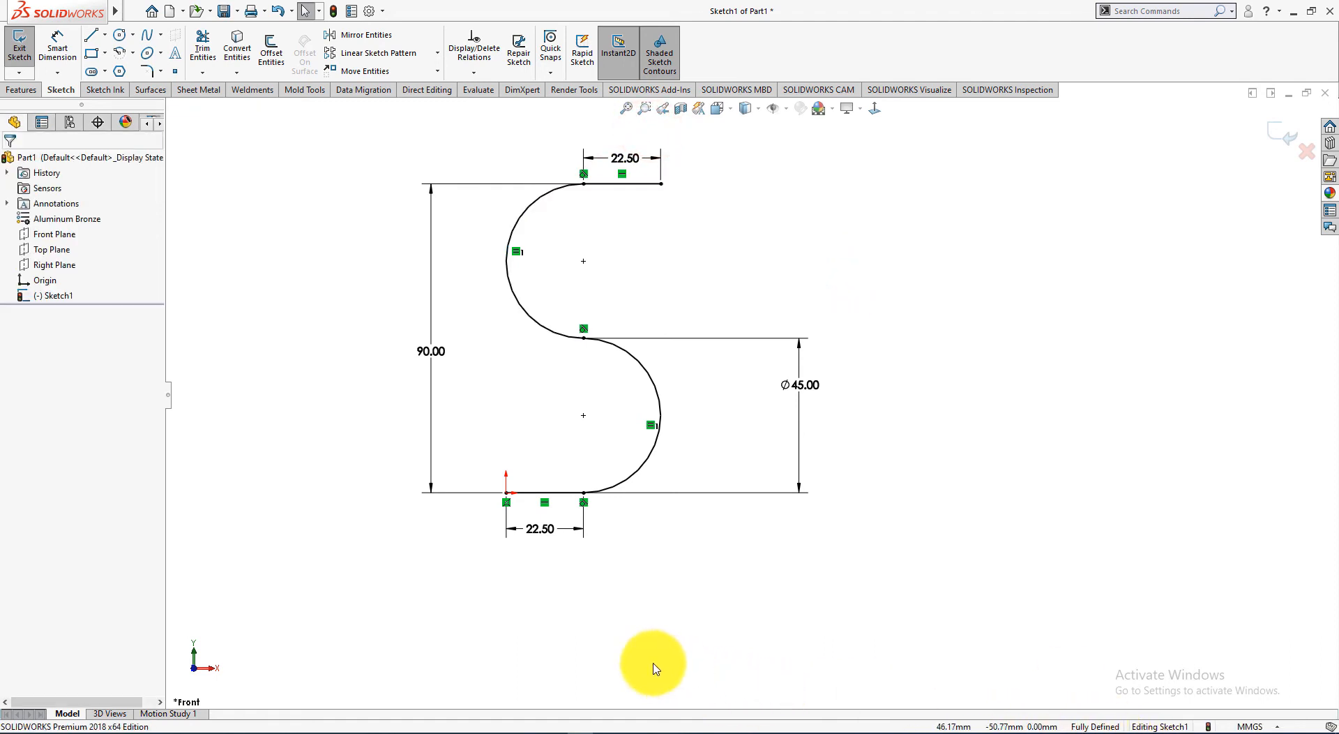
Start an offset of the whole S-shaped chain at a distance of 2.5 mm, checking the strip thickness in the exercise drawing
{"action": "key", "text": "f"}
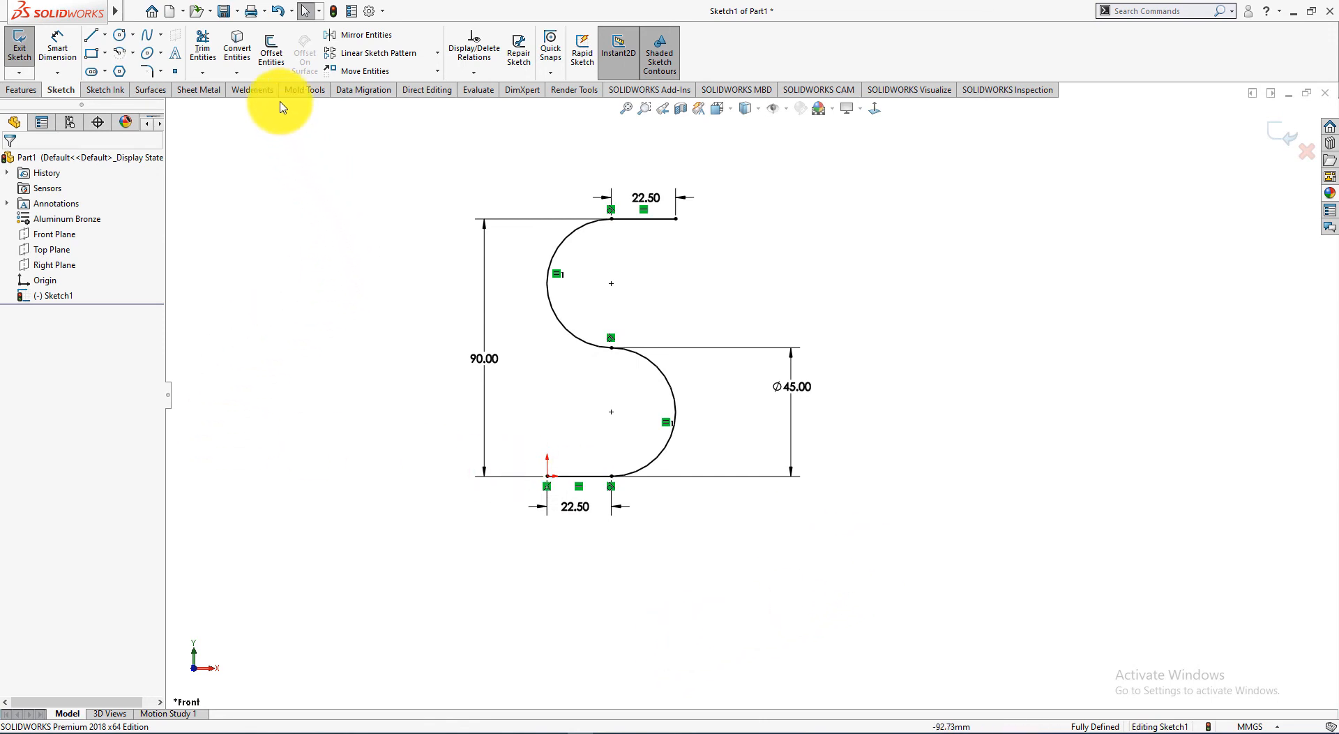
{"action": "left_click", "coordinate": [270, 57]}
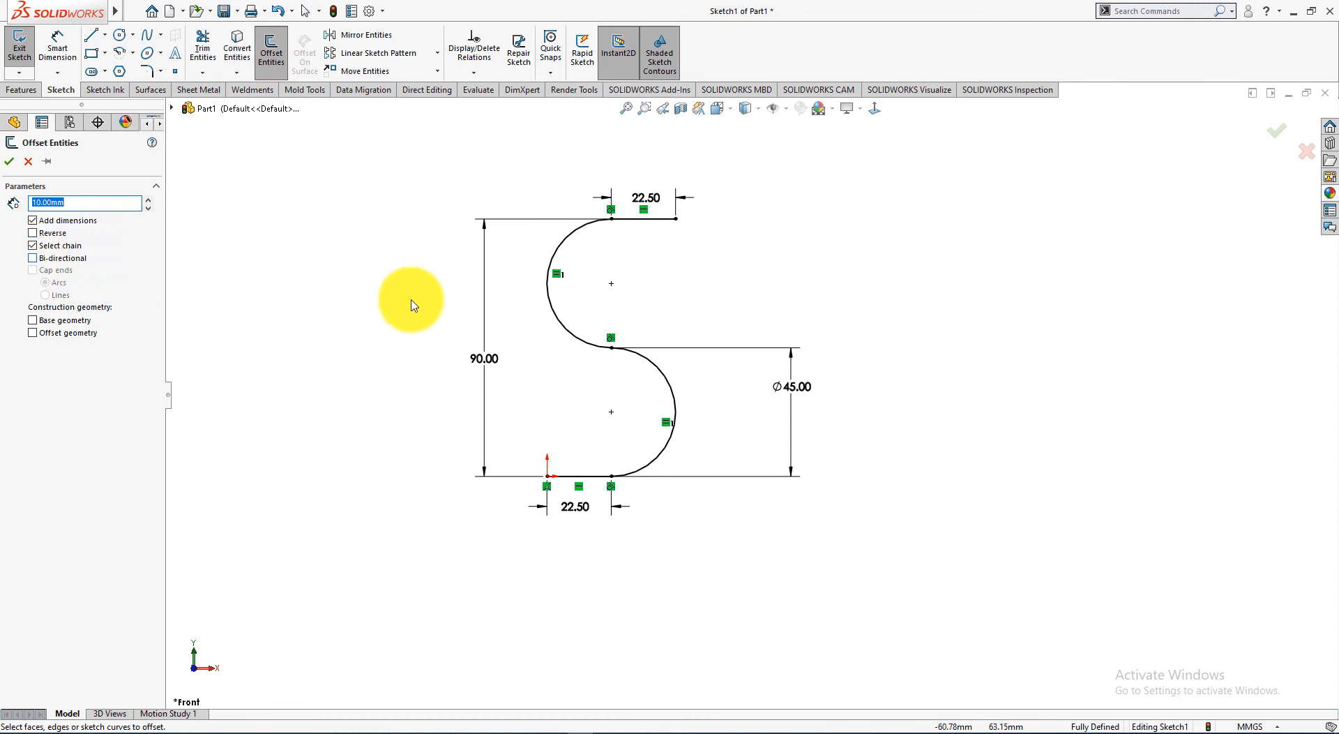
{"action": "left_click", "coordinate": [551, 316]}
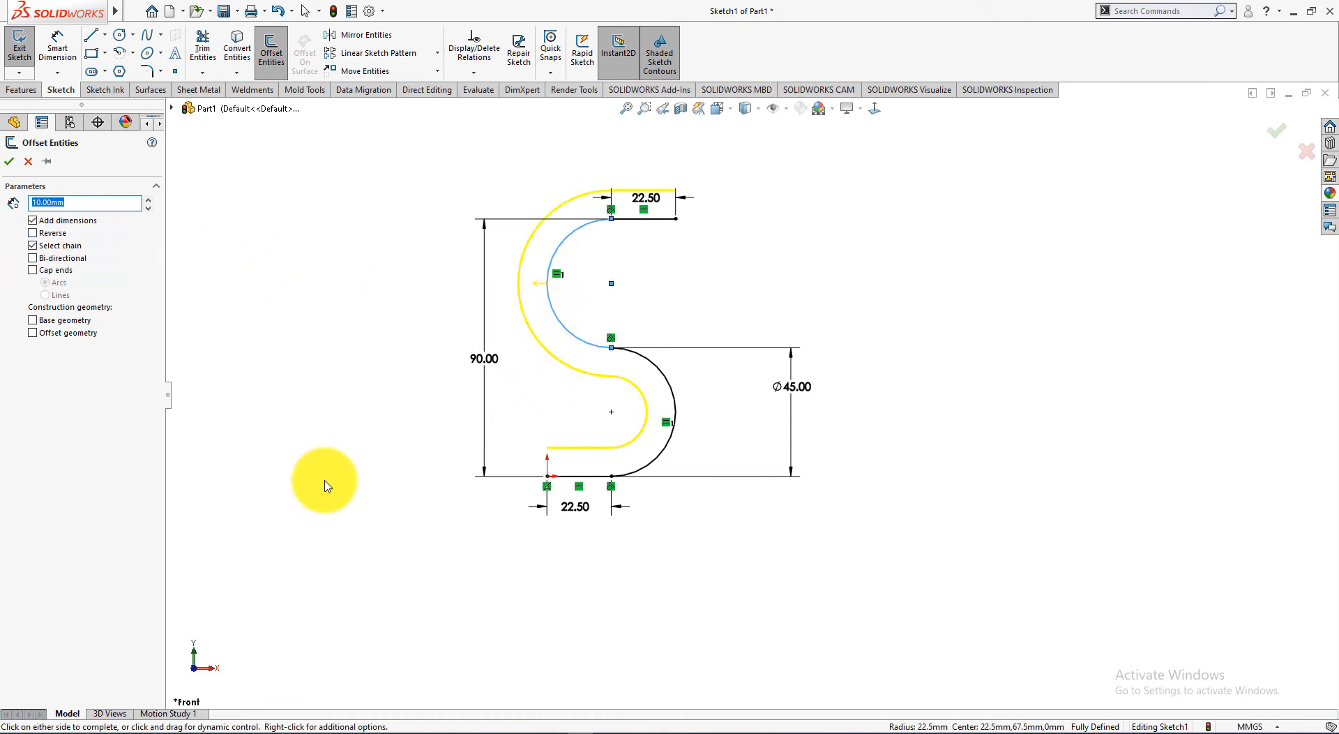
{"action": "left_click", "coordinate": [563, 731]}
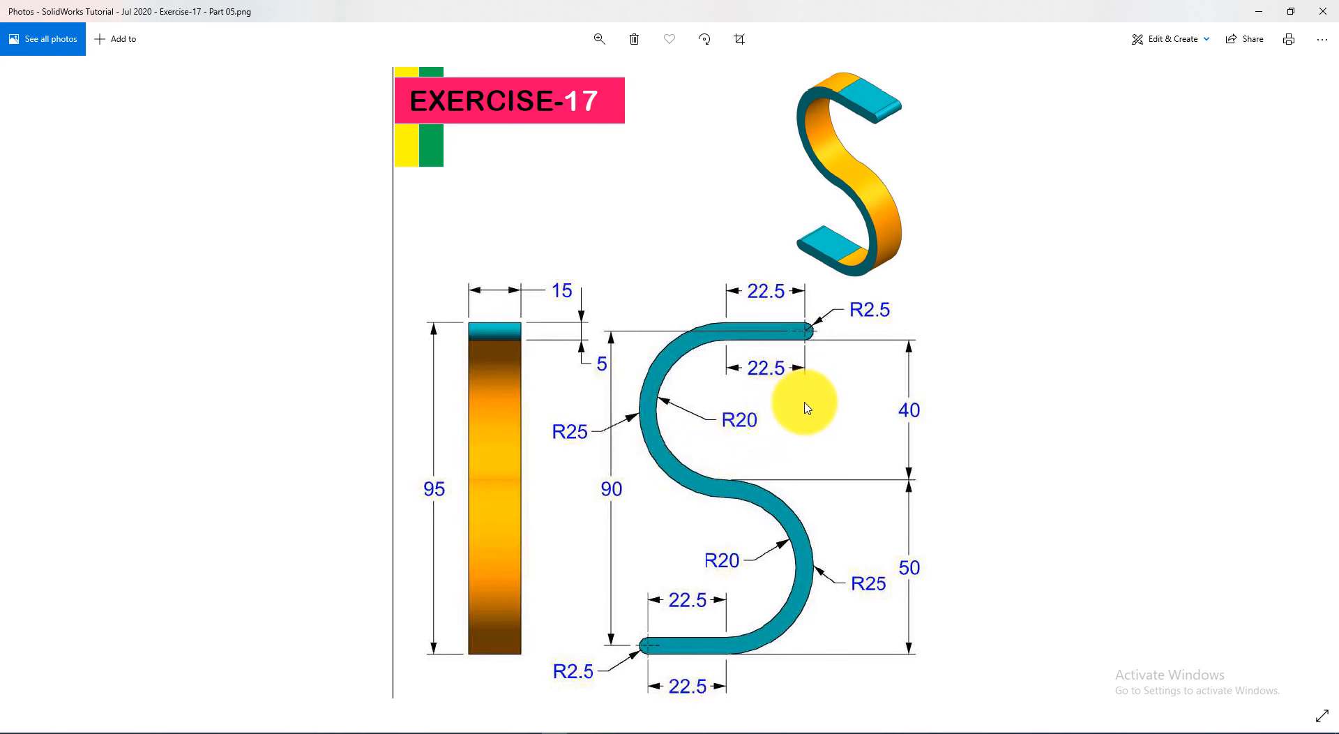
{"action": "key", "text": "alt+Tab"}
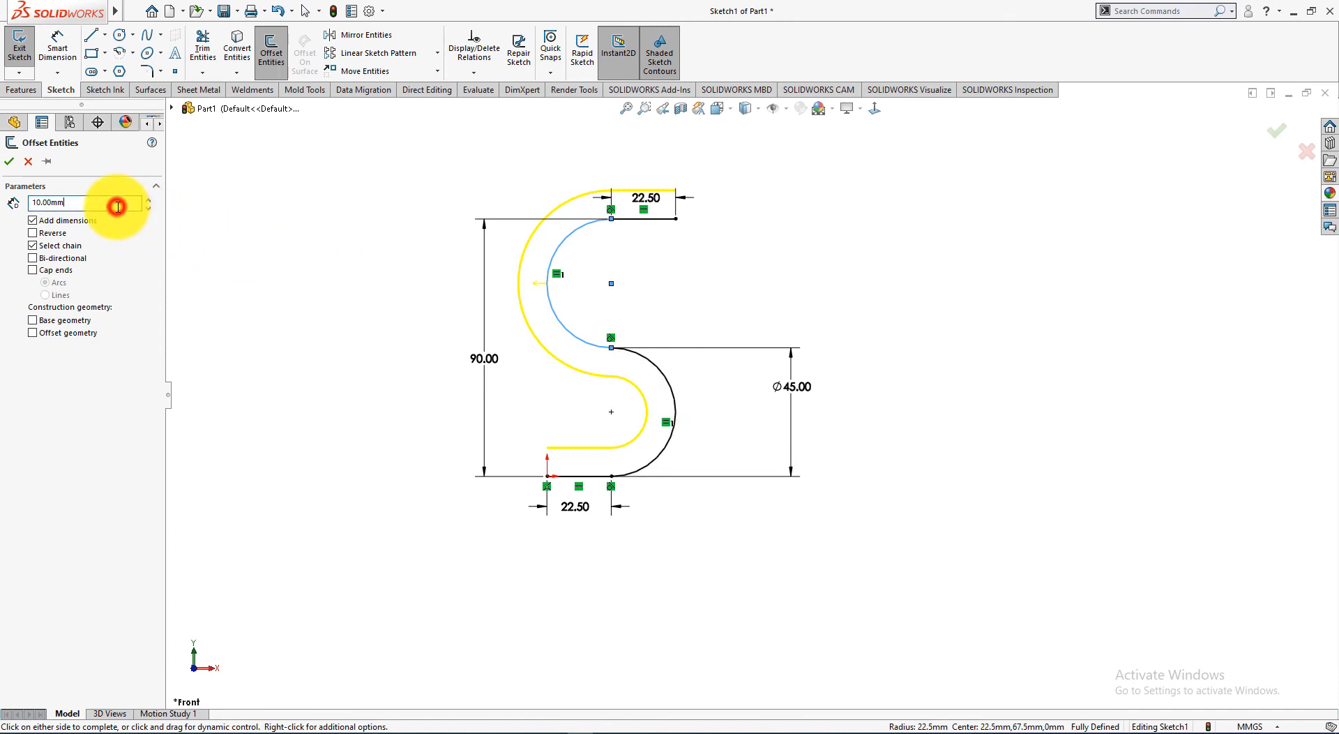
{"action": "left_click_drag", "start_coordinate": [117, 207], "coordinate": [13, 210]}
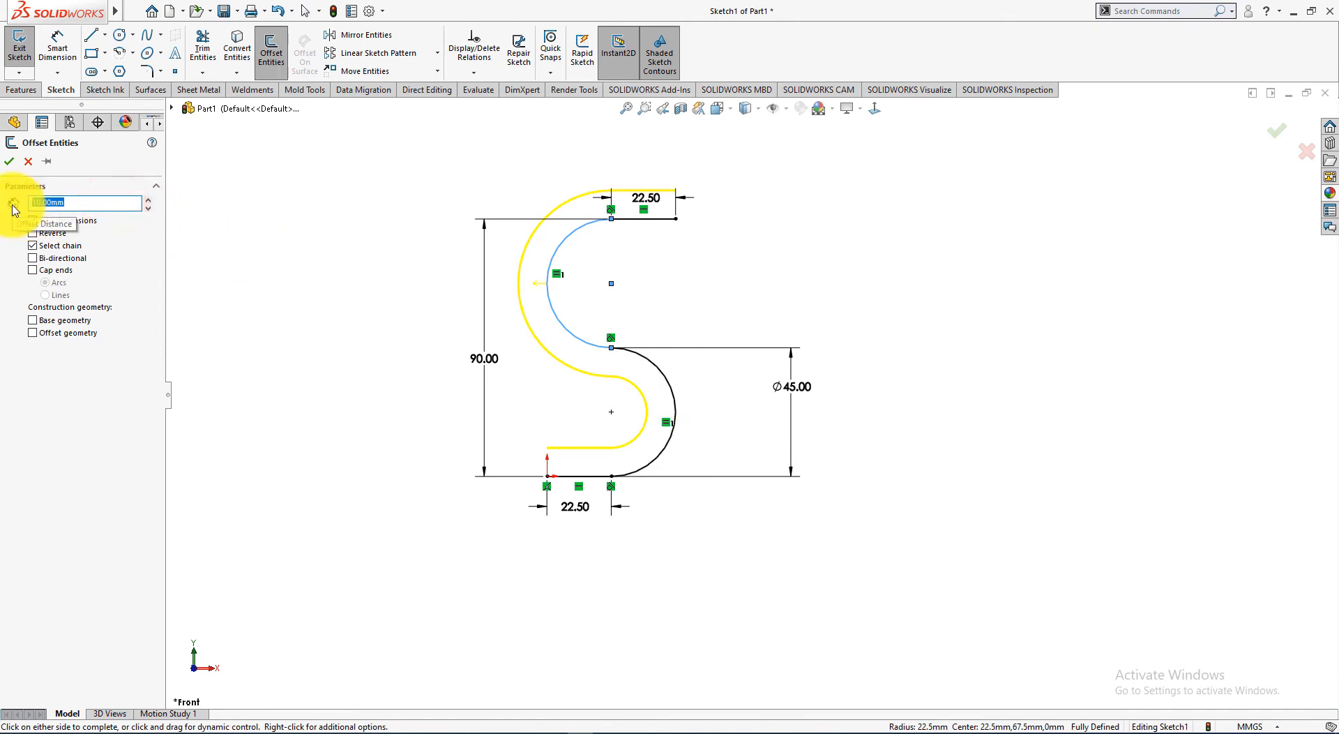
{"action": "key", "text": "alt+Tab"}
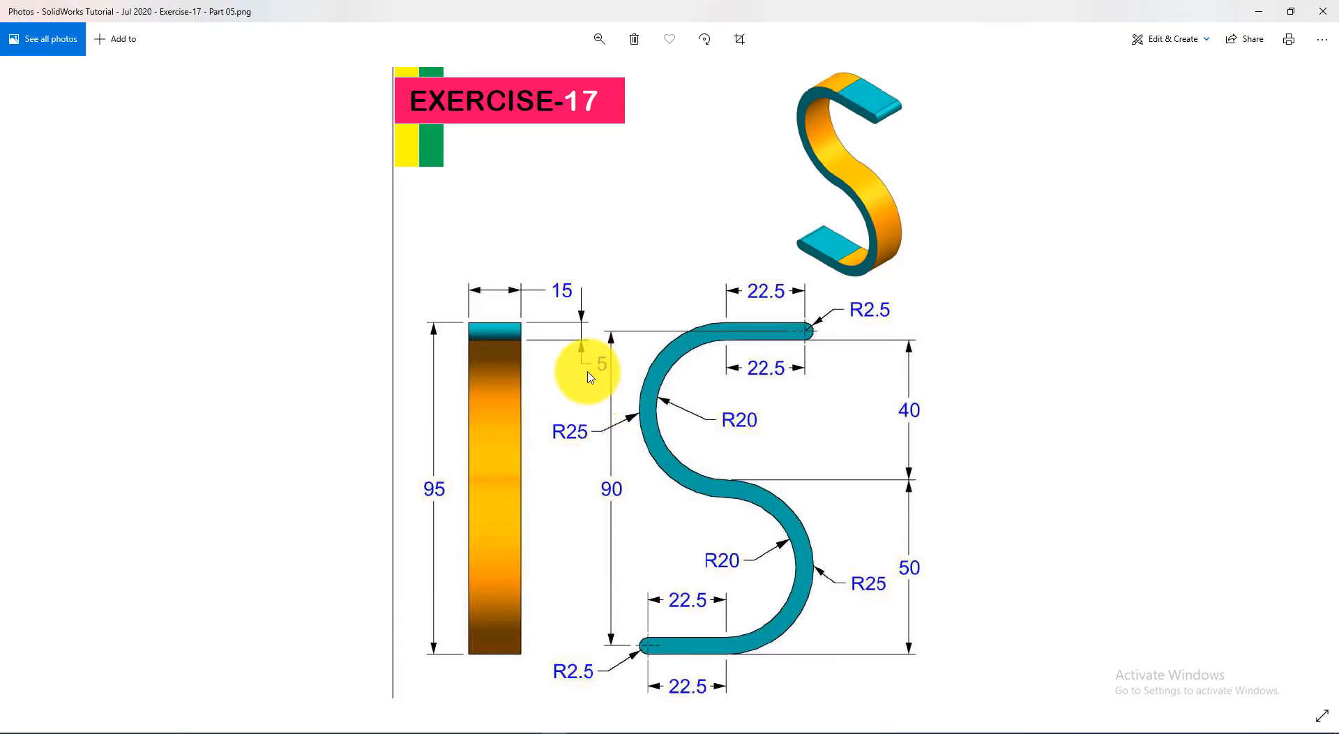
{"action": "key", "text": "alt+Tab"}
{"action": "left_click_drag", "start_coordinate": [131, 207], "coordinate": [5, 203]}
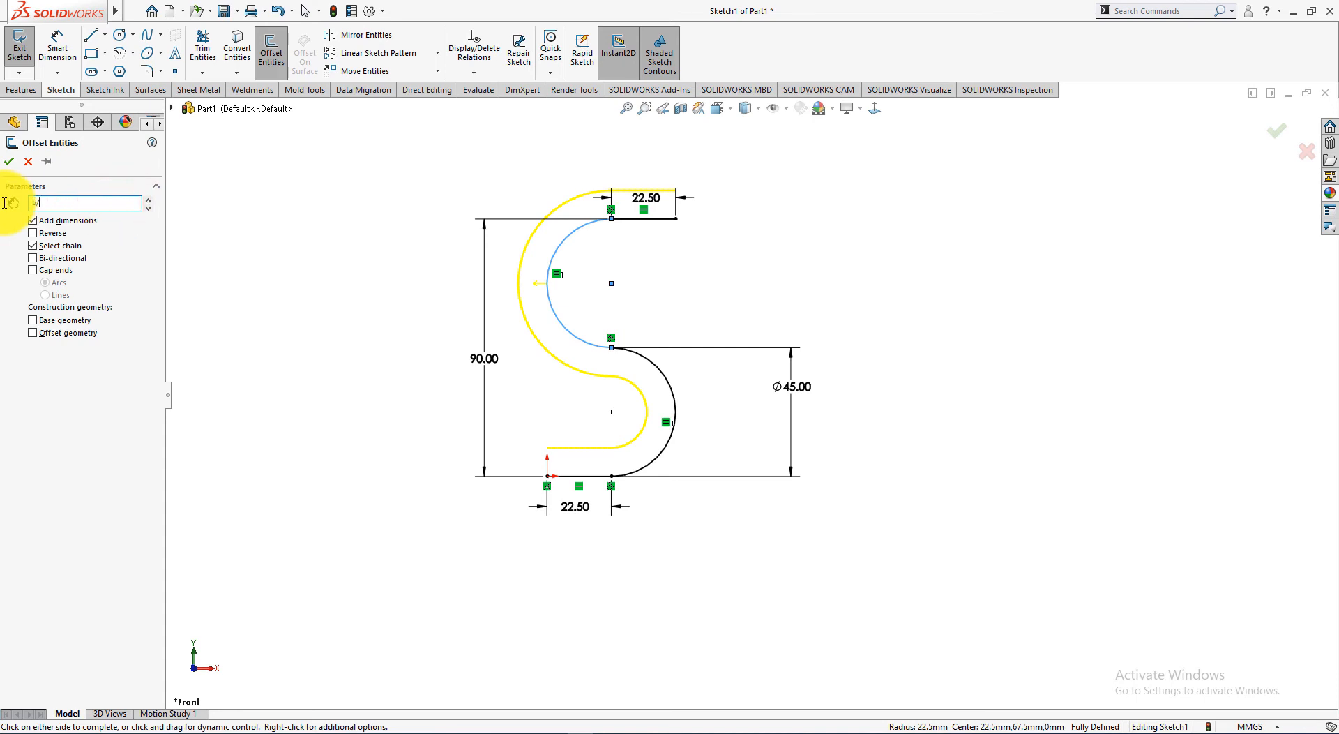
{"action": "key", "text": "Return"}
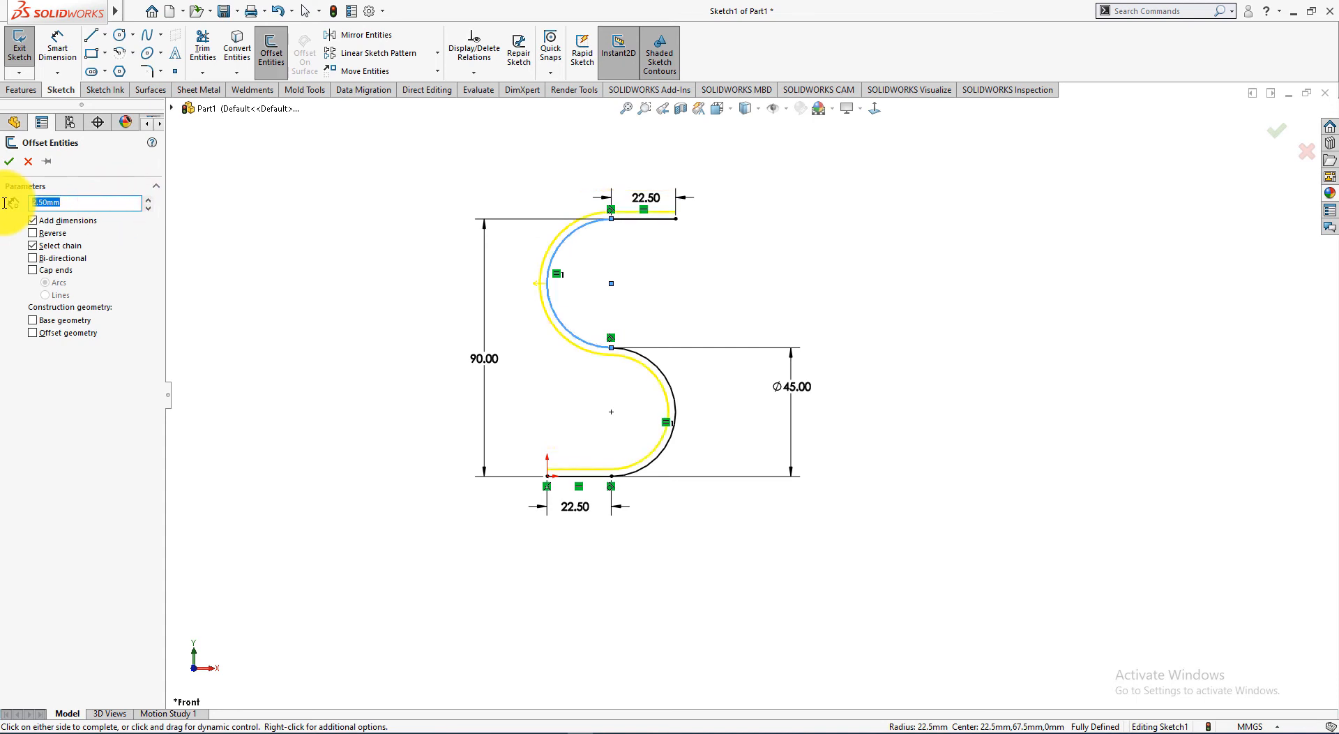
Make the offset bi-directional with arc cap ends and apply it to the S-shaped chain
{"action": "left_click", "coordinate": [32, 258]}
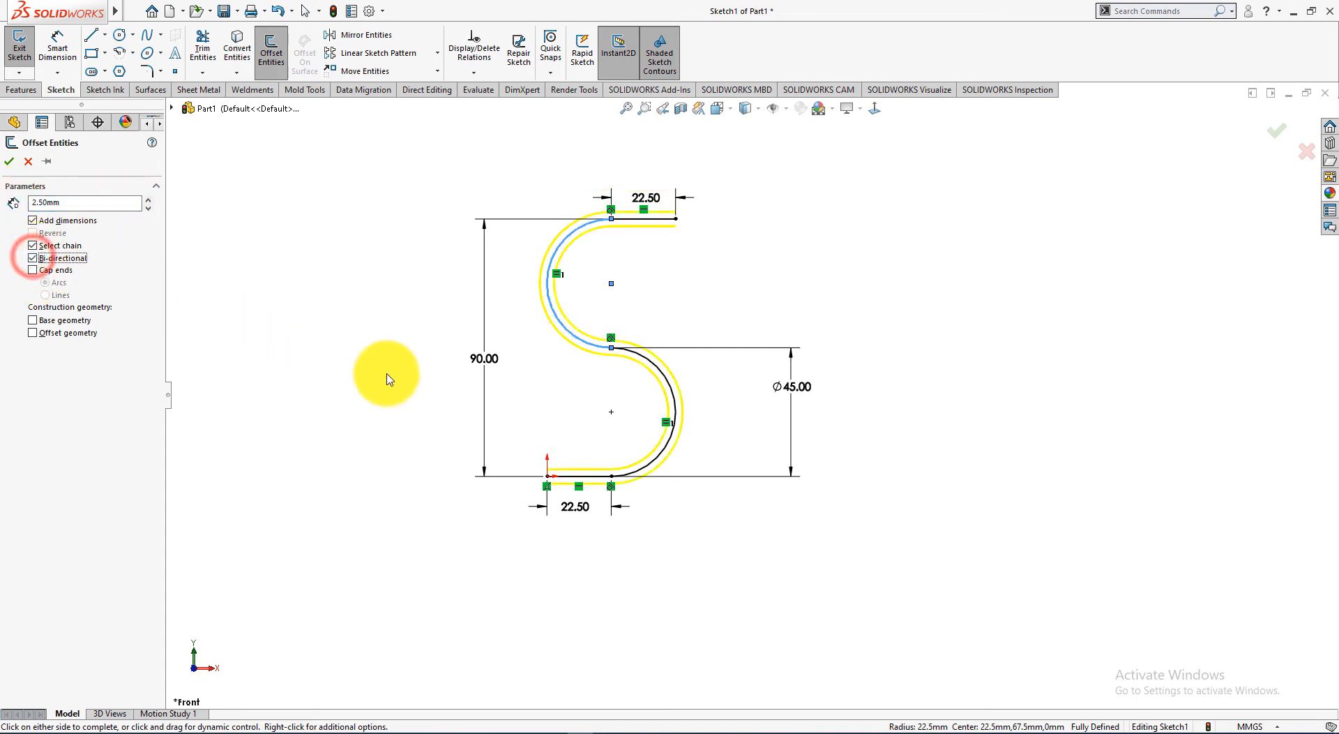
{"action": "scroll", "coordinate": [705, 334], "scroll_direction": "down", "scroll_amount": 3}
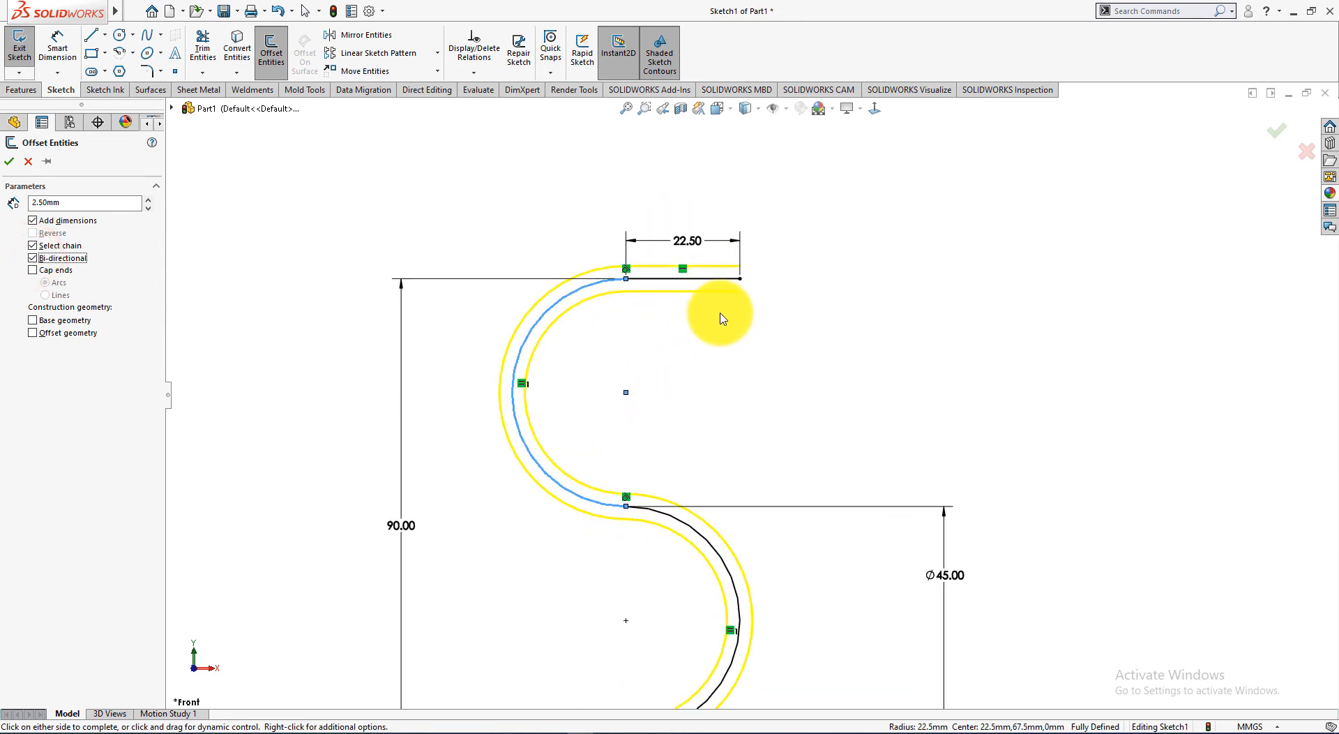
{"action": "scroll", "coordinate": [722, 318], "scroll_direction": "down", "scroll_amount": 3}
{"action": "scroll", "coordinate": [744, 318], "scroll_direction": "up", "scroll_amount": 1}
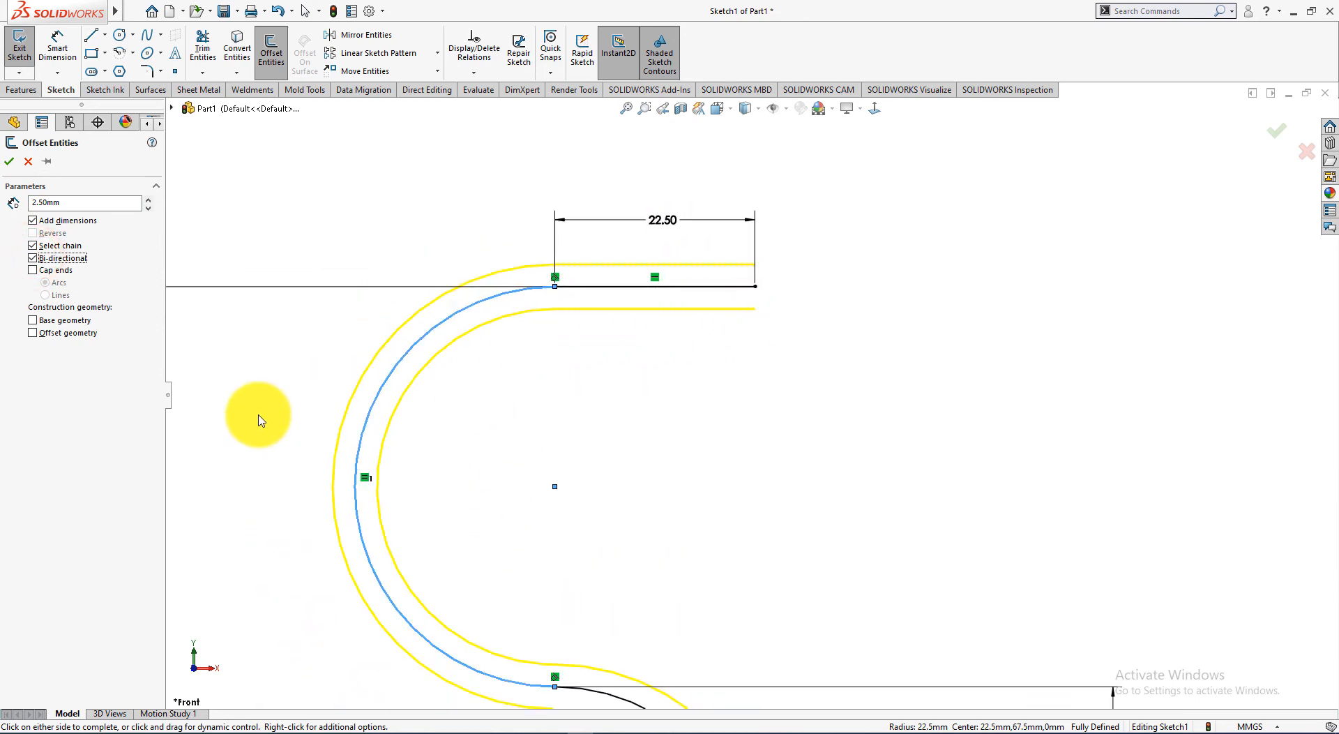
{"action": "left_click", "coordinate": [33, 271]}
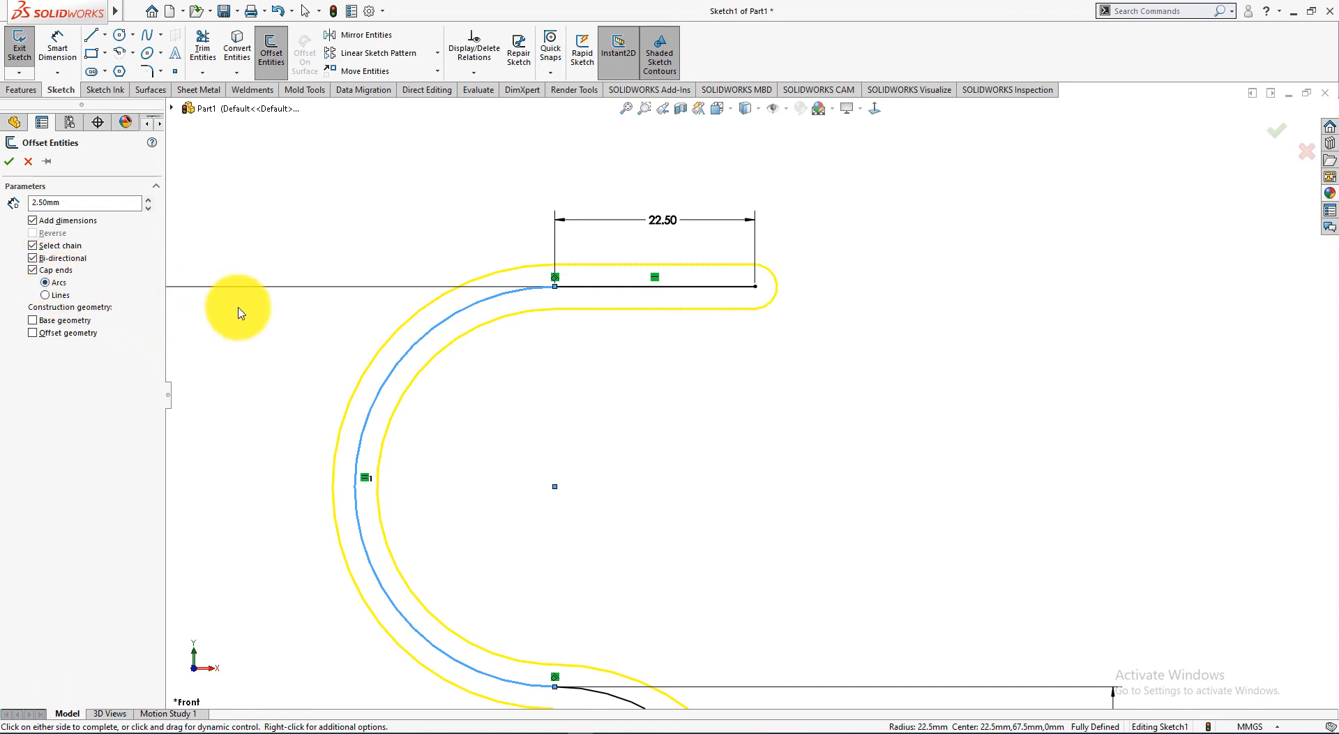
{"action": "scroll", "coordinate": [774, 547], "scroll_direction": "up", "scroll_amount": 4}
{"action": "scroll", "coordinate": [778, 561], "scroll_direction": "up", "scroll_amount": 2}
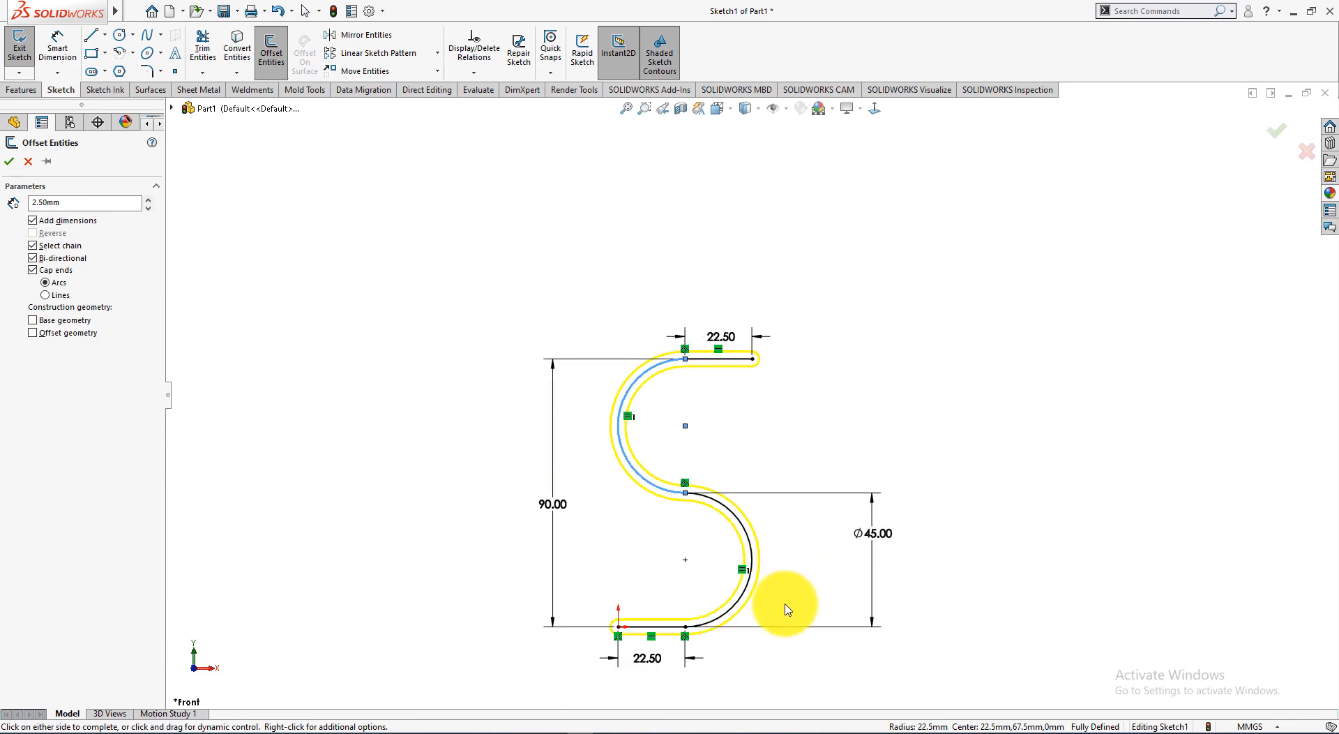
{"action": "scroll", "coordinate": [756, 670], "scroll_direction": "up", "scroll_amount": 2}
{"action": "scroll", "coordinate": [669, 627], "scroll_direction": "down", "scroll_amount": 4}
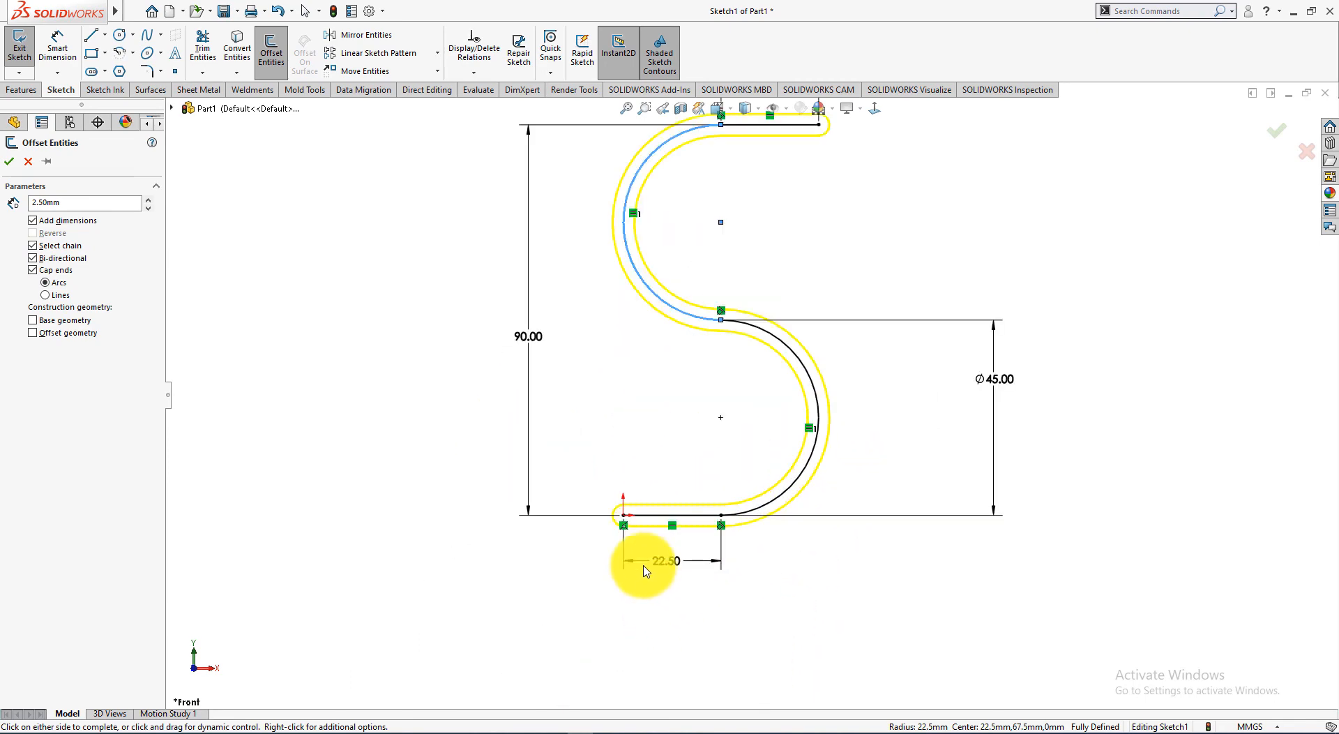
{"action": "left_click", "coordinate": [10, 162]}
Start an Extruded Boss from the S-shaped sketch with its full capped region as the contour, after checking the width in the exercise drawing
{"action": "scroll", "coordinate": [323, 317], "scroll_direction": "up", "scroll_amount": 2}
{"action": "scroll", "coordinate": [771, 239], "scroll_direction": "up", "scroll_amount": 3}
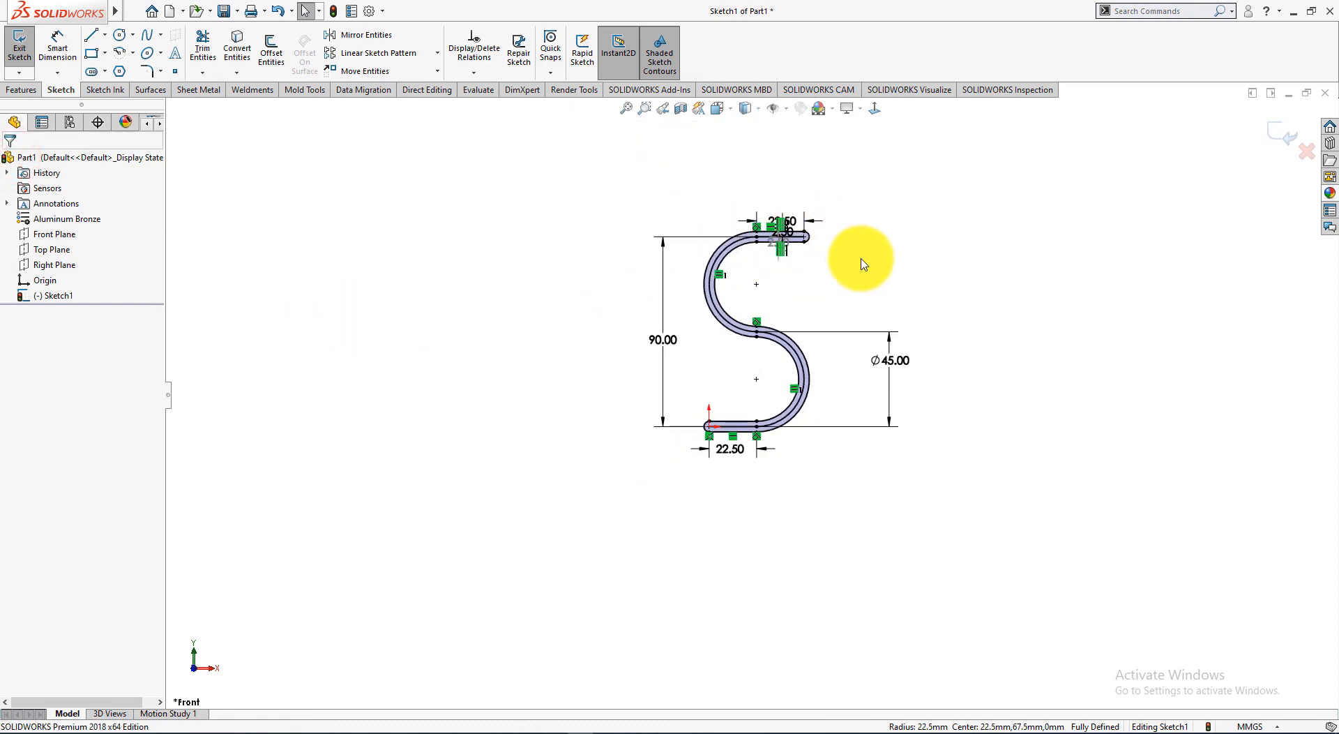
{"action": "scroll", "coordinate": [746, 331], "scroll_direction": "down", "scroll_amount": 4}
{"action": "key", "text": "alt+Tab"}
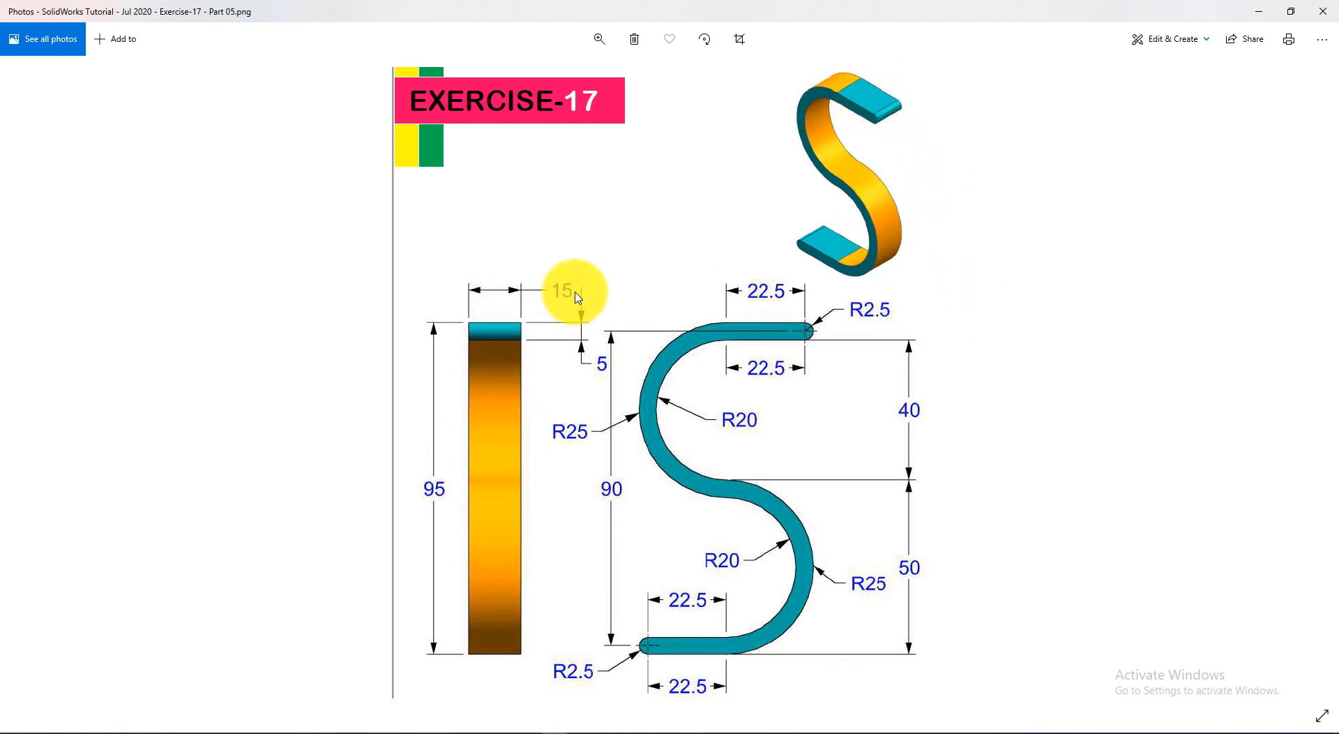
{"action": "key", "text": "alt+Tab"}
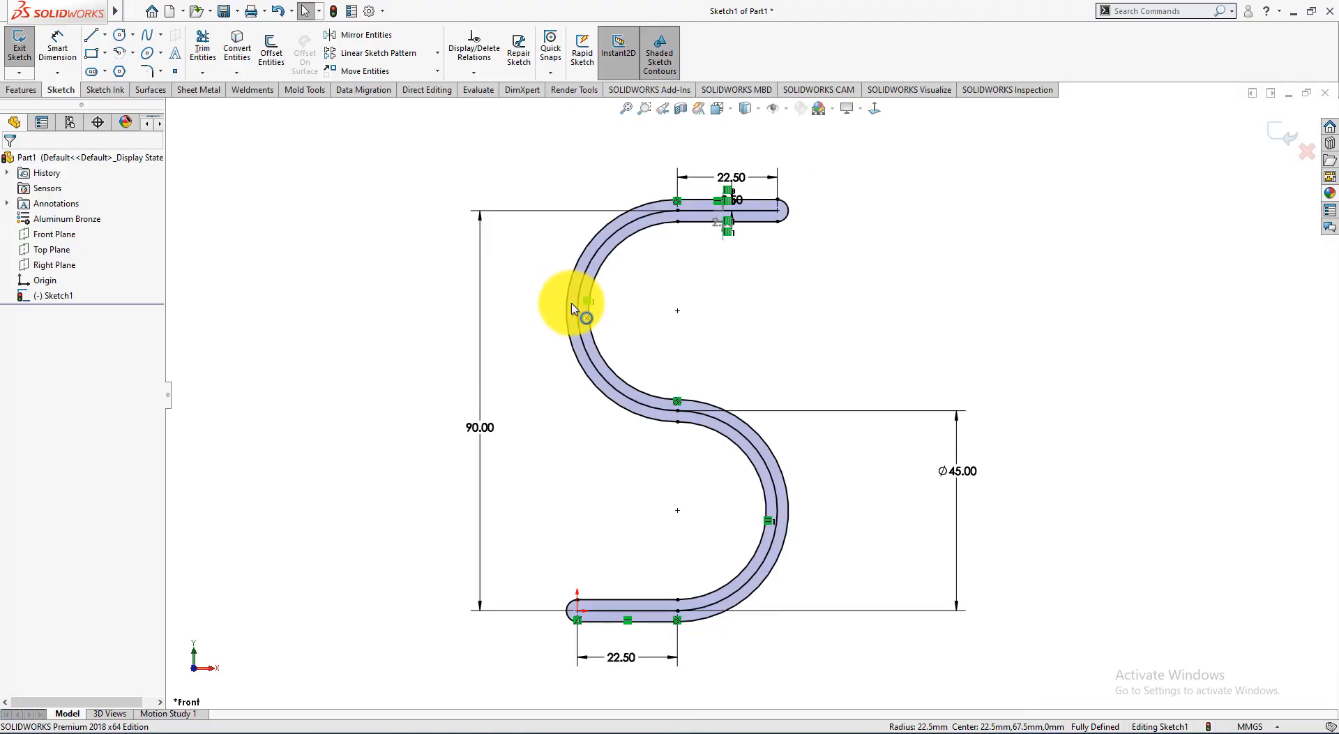
{"action": "left_click", "coordinate": [19, 90]}
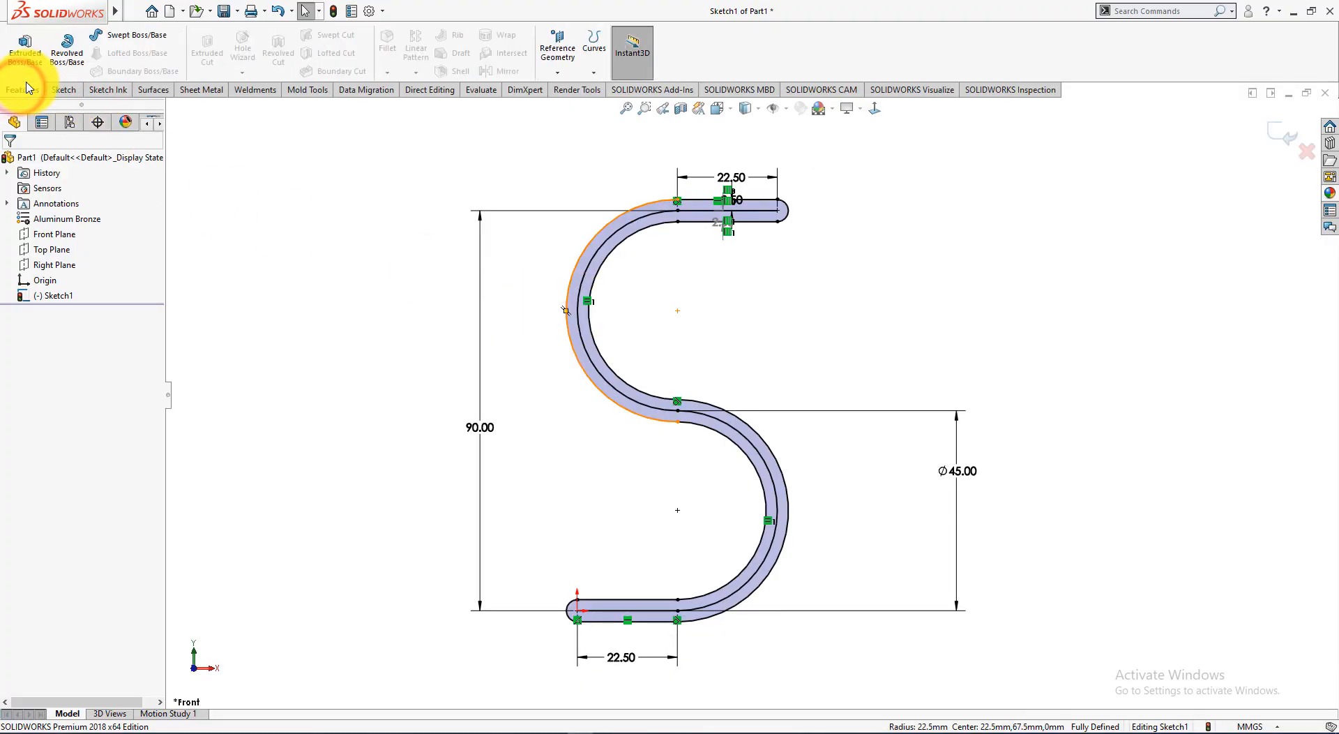
{"action": "left_click", "coordinate": [25, 43]}
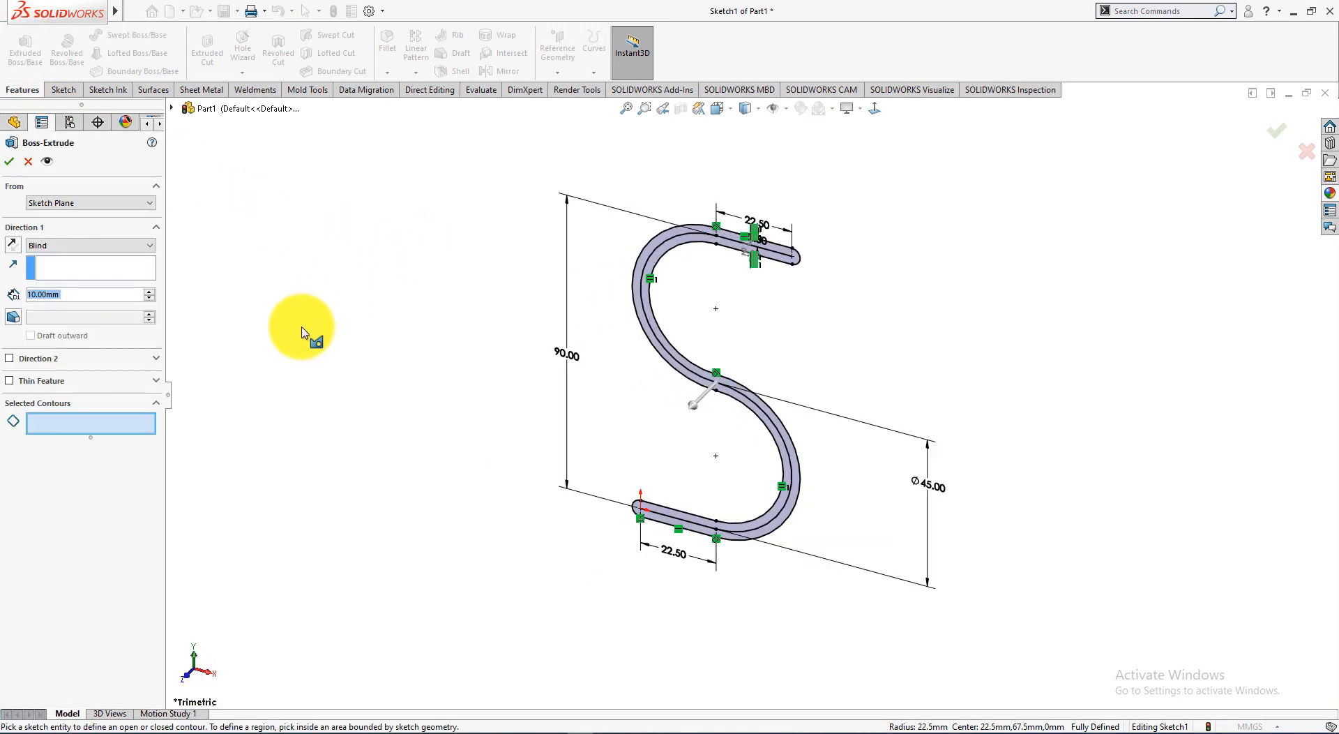
{"action": "left_click", "coordinate": [680, 372]}
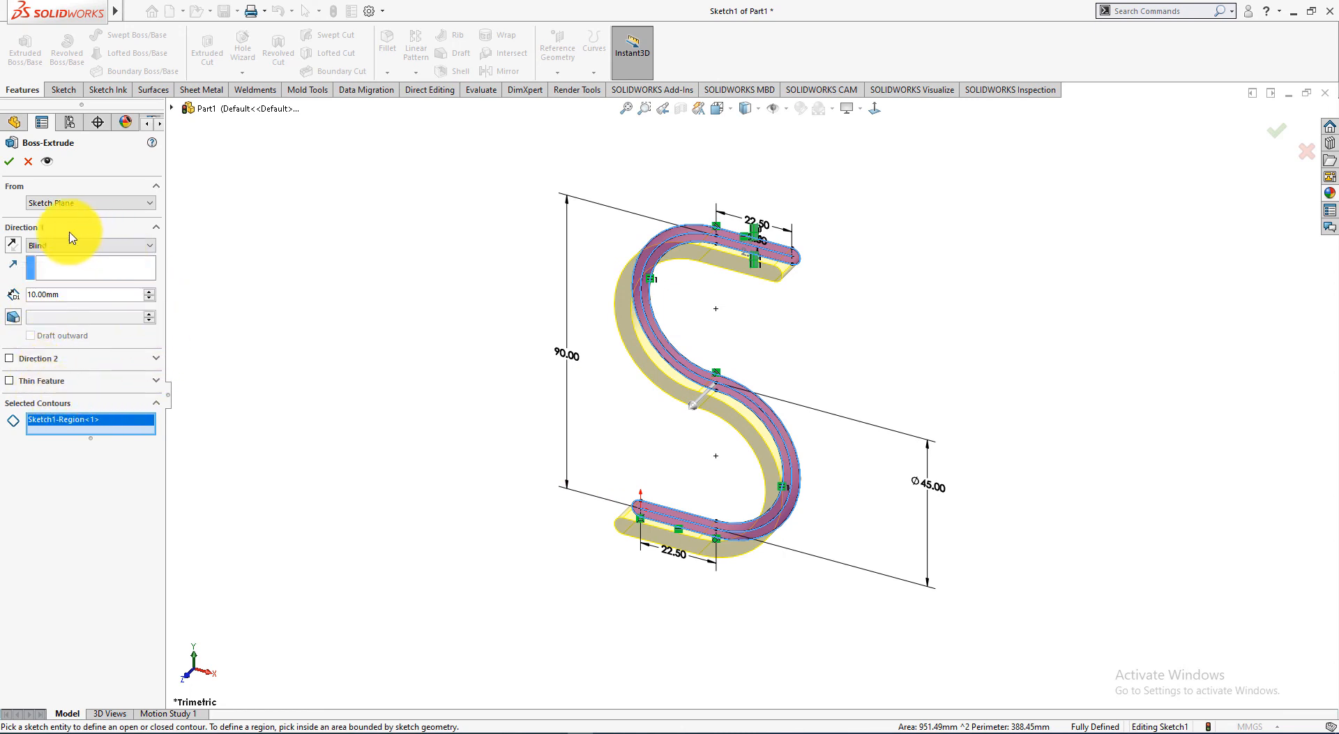
Reverse the extrusion direction and extrude the S-shaped region to a blind depth of 15 mm
{"action": "left_click", "coordinate": [13, 248]}
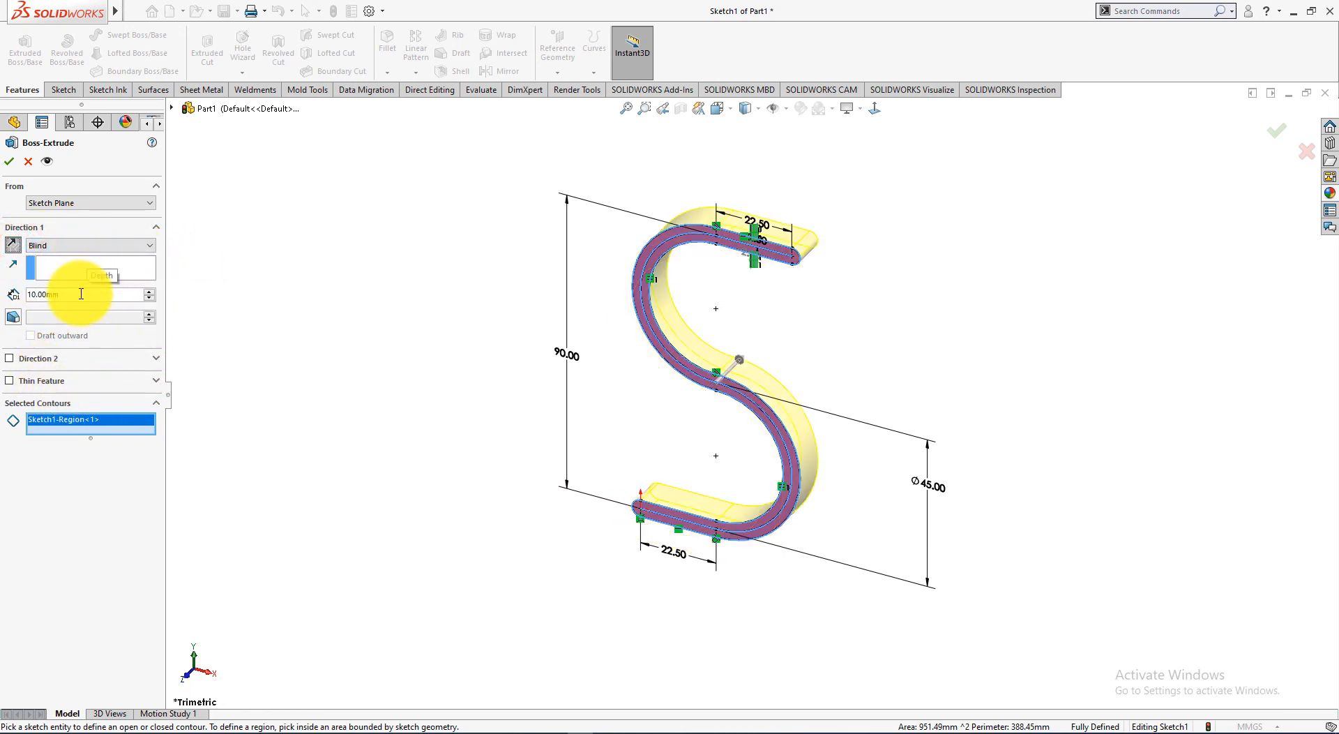
{"action": "left_click_drag", "start_coordinate": [80, 294], "coordinate": [3, 286]}
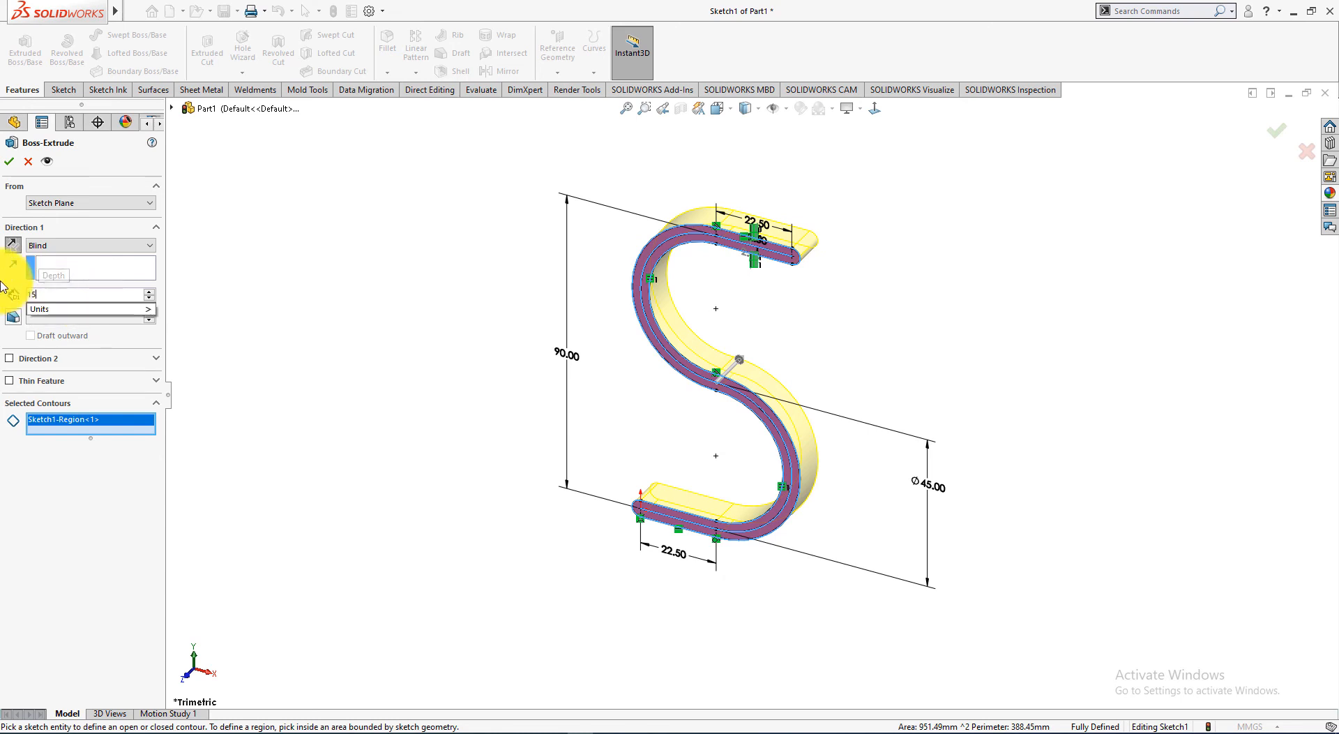
{"action": "key", "text": "Return"}
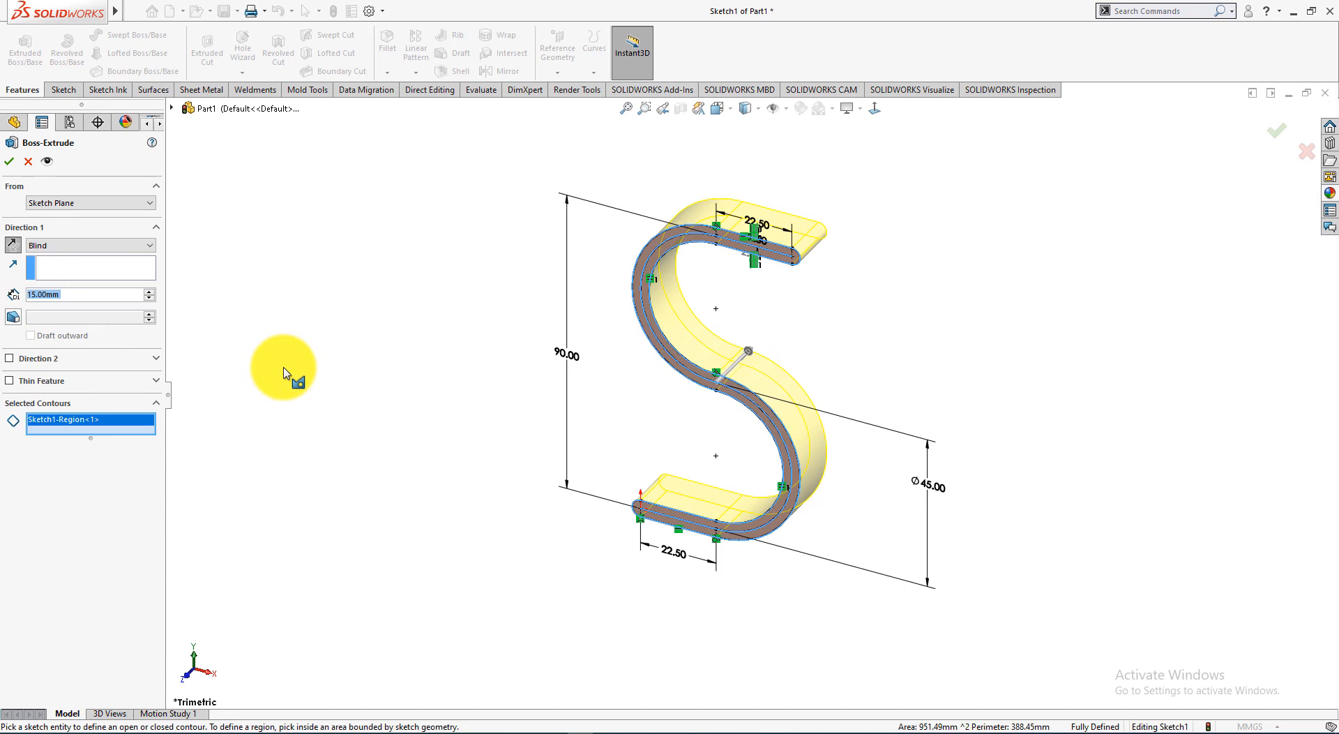
{"action": "left_click", "coordinate": [9, 164]}
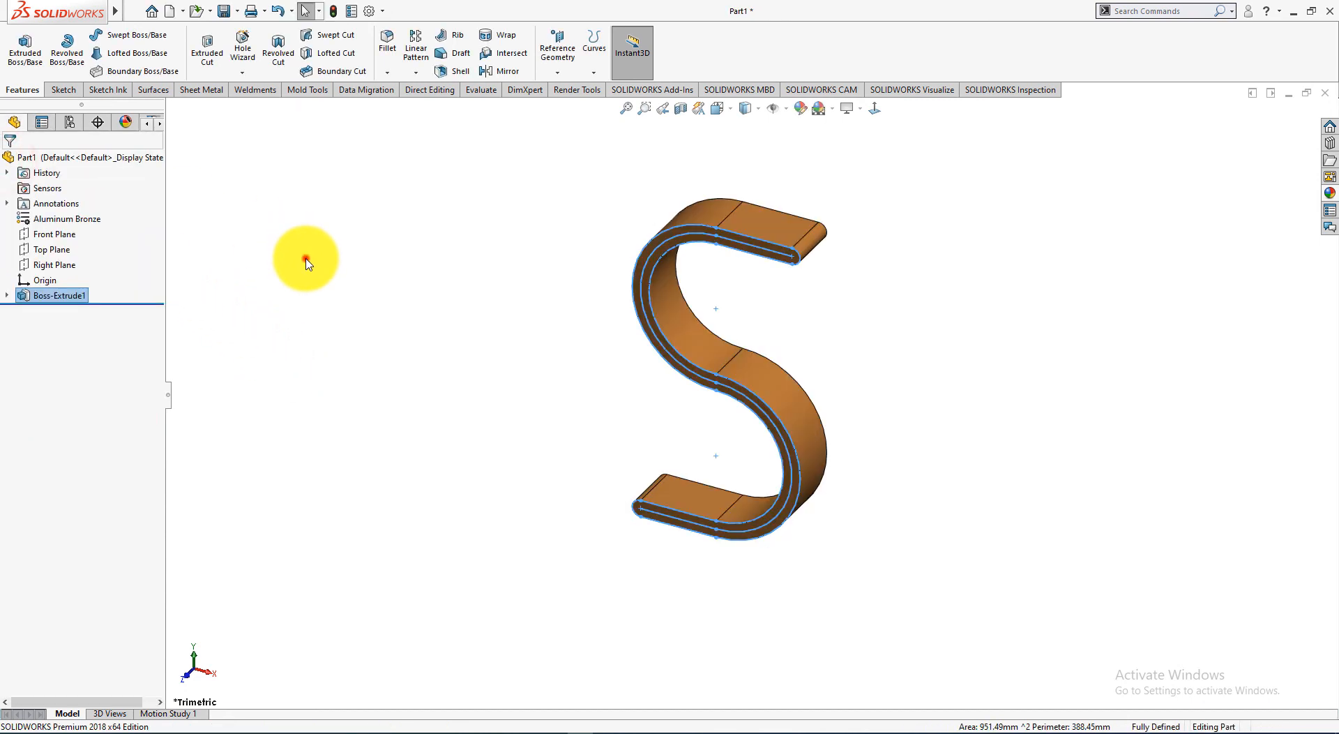
{"action": "left_click", "coordinate": [306, 261]}
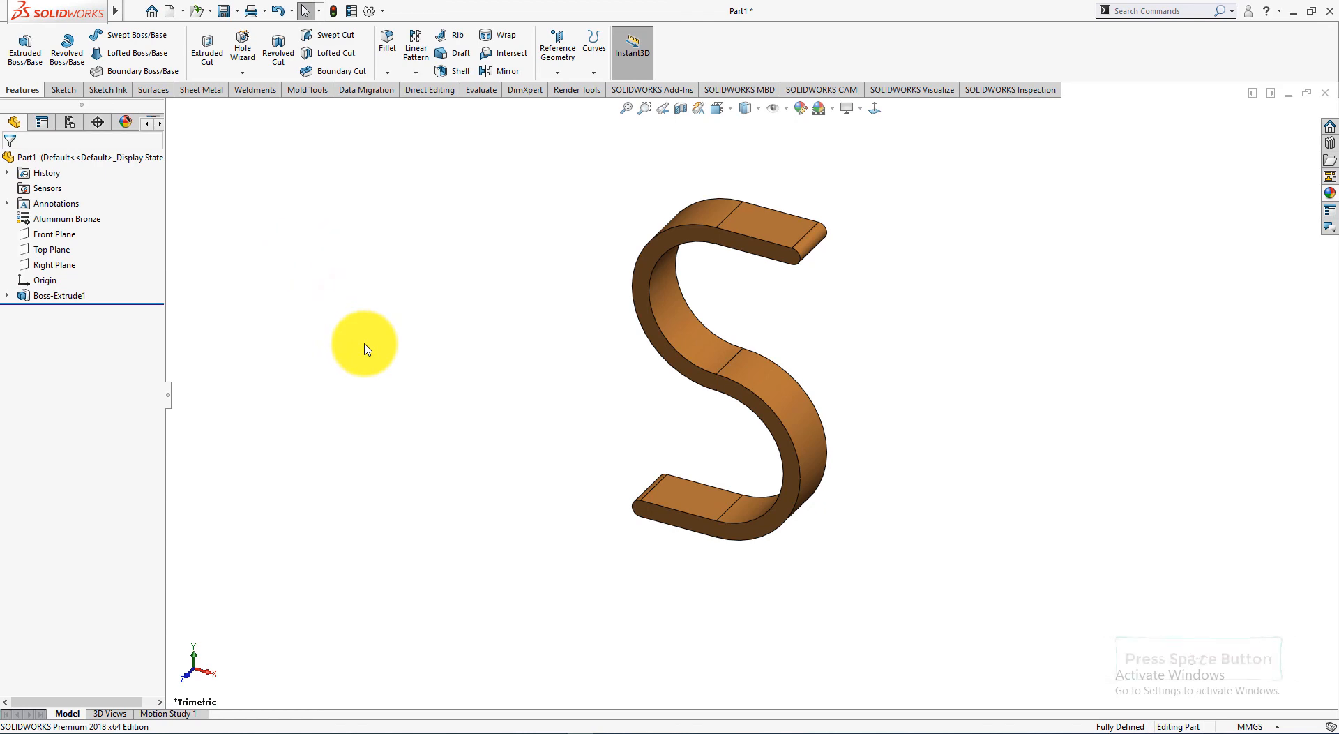
Show the finished part in isometric view and set its display style to Shaded without edges
{"action": "key", "text": "space"}
{"action": "left_click", "coordinate": [117, 54]}
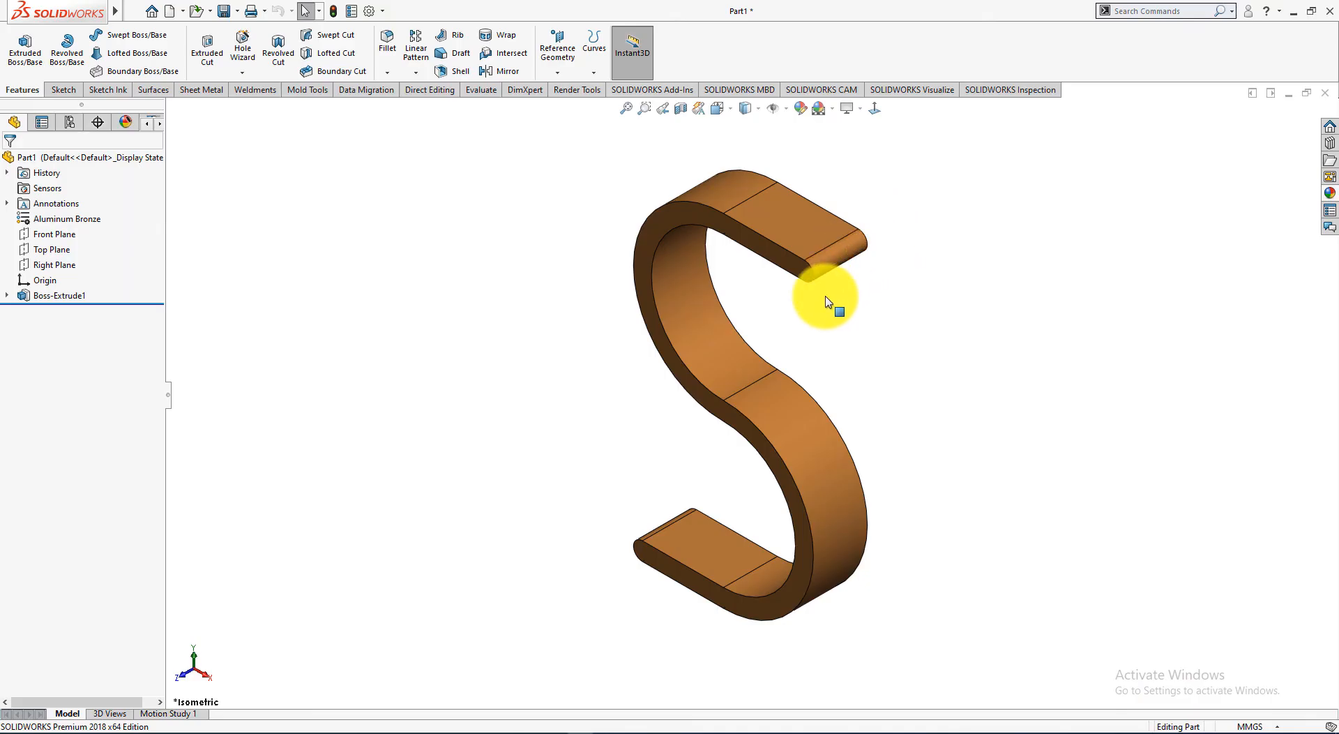
{"action": "key", "text": "alt+Tab"}
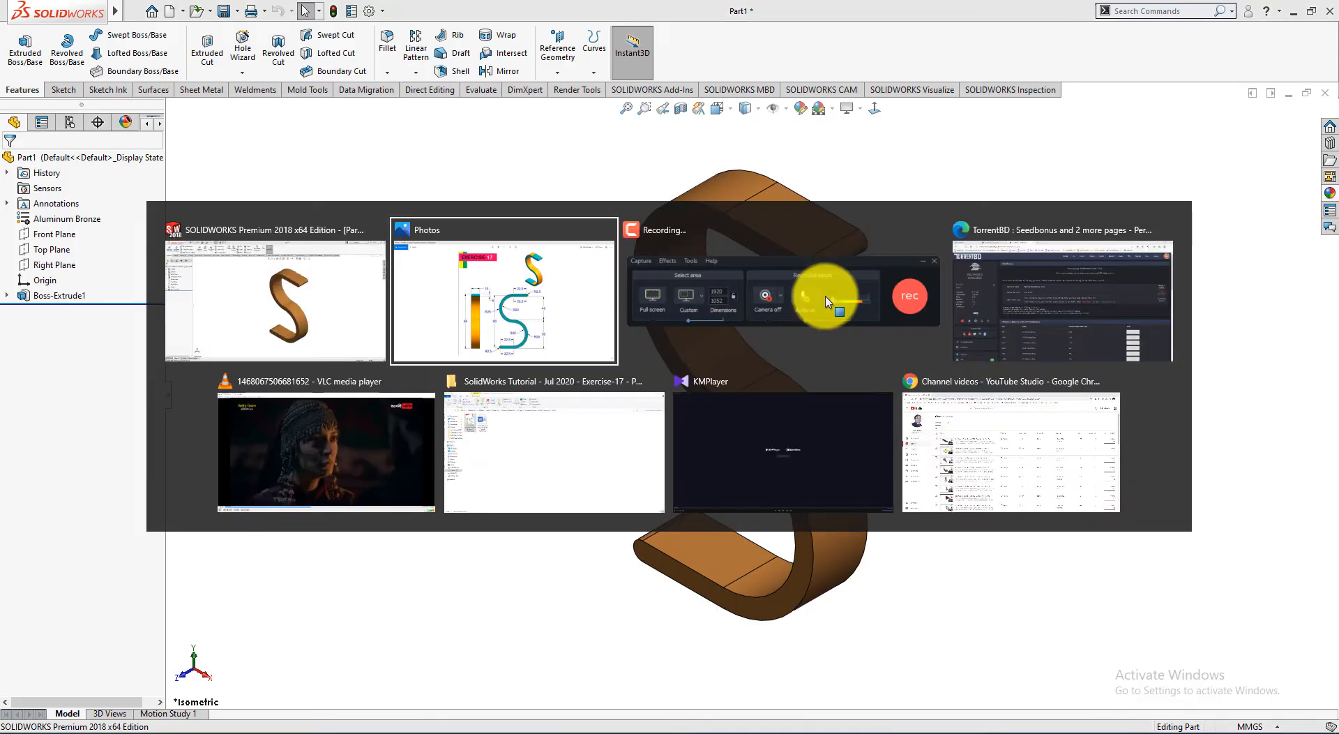
{"action": "key", "text": "alt+Tab"}
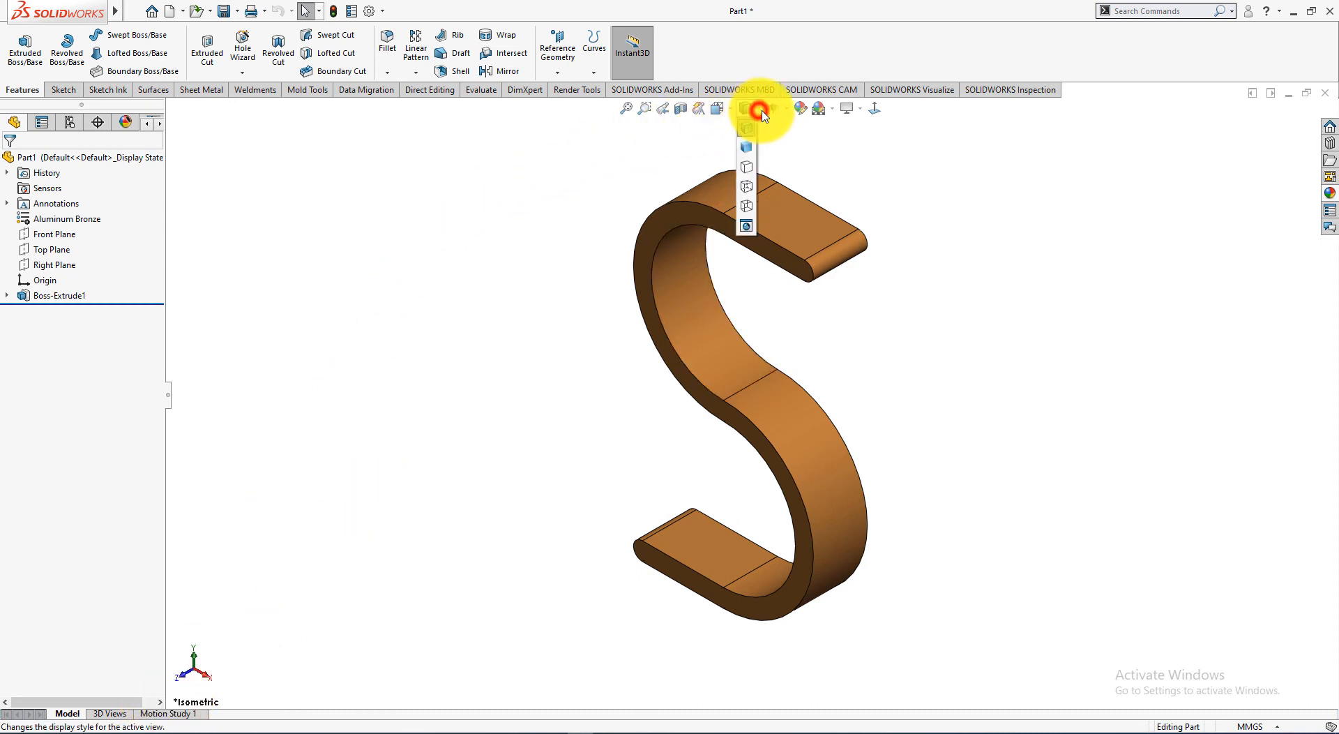
{"action": "left_click", "coordinate": [746, 147]}
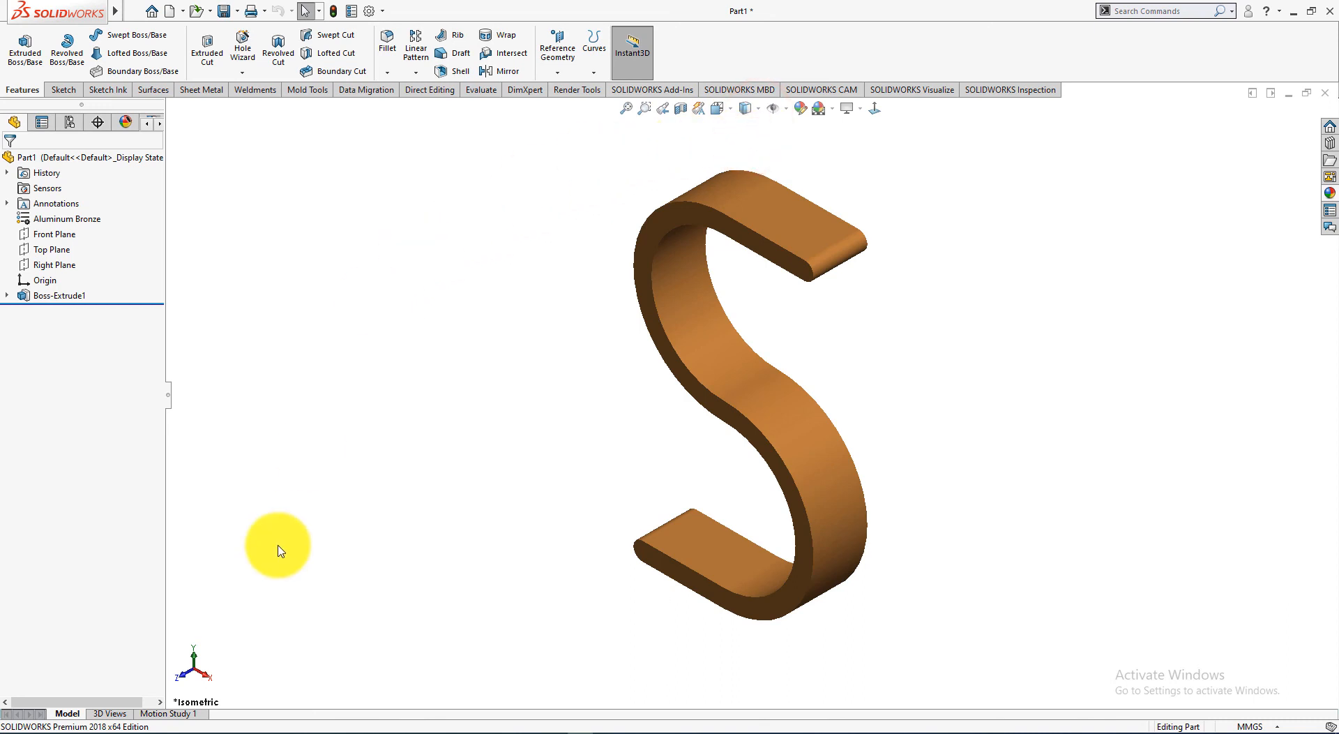
In Motion Study 1, create a 30-second animation rotating the model once clockwise about the Y-axis, with playback speed set to 3x
{"action": "left_click", "coordinate": [178, 713]}
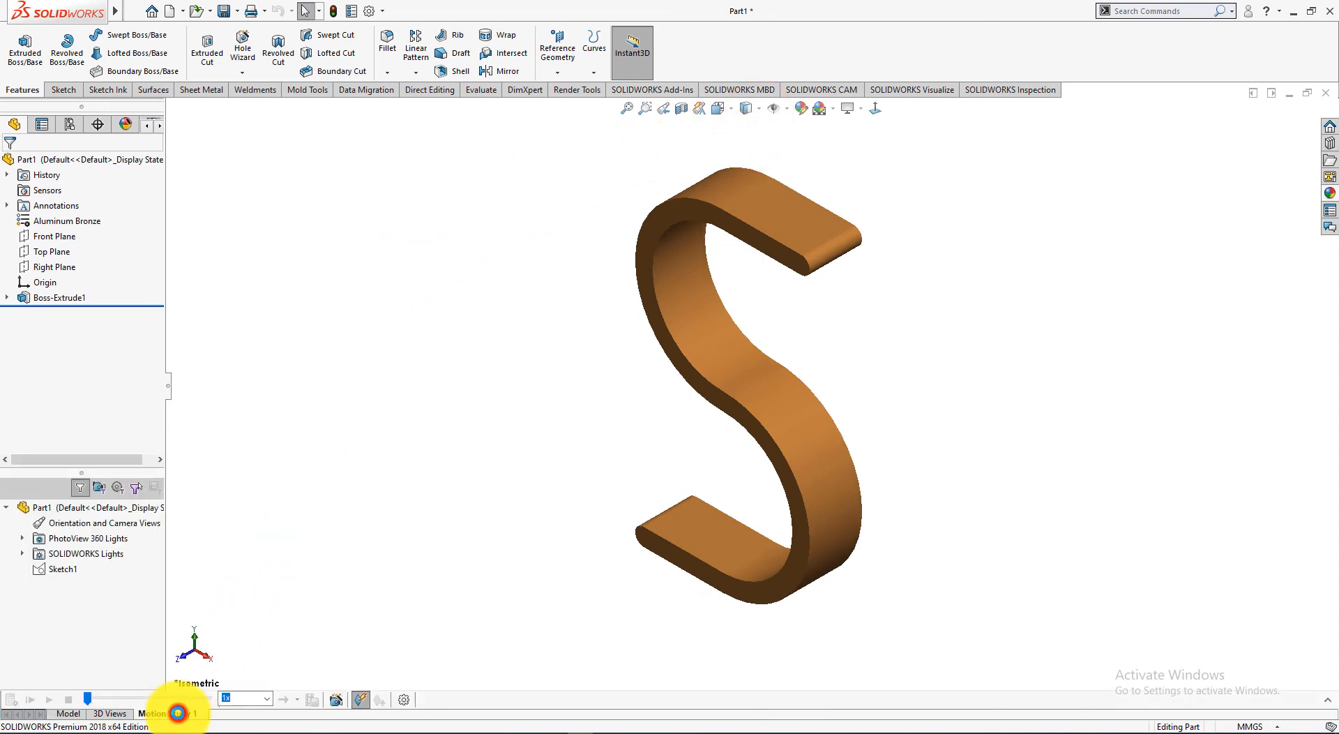
{"action": "left_click", "coordinate": [236, 699]}
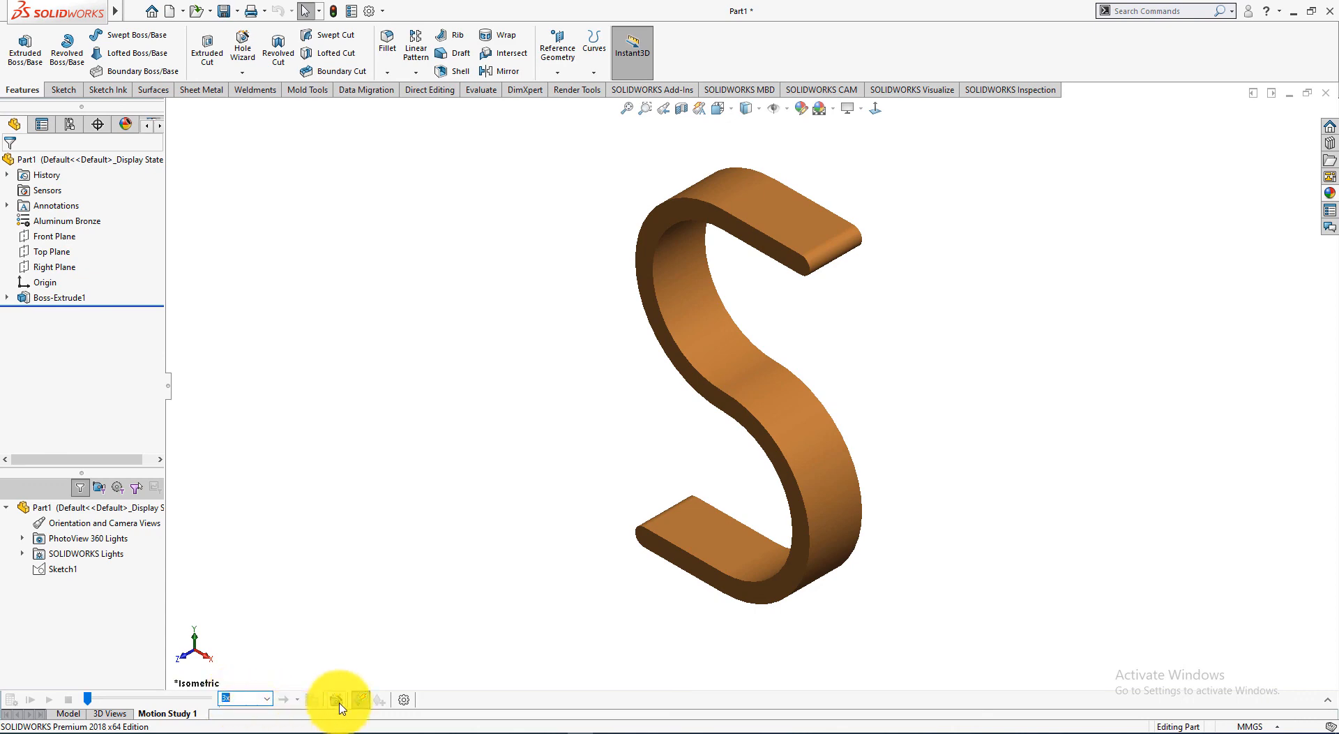
{"action": "left_click", "coordinate": [337, 701]}
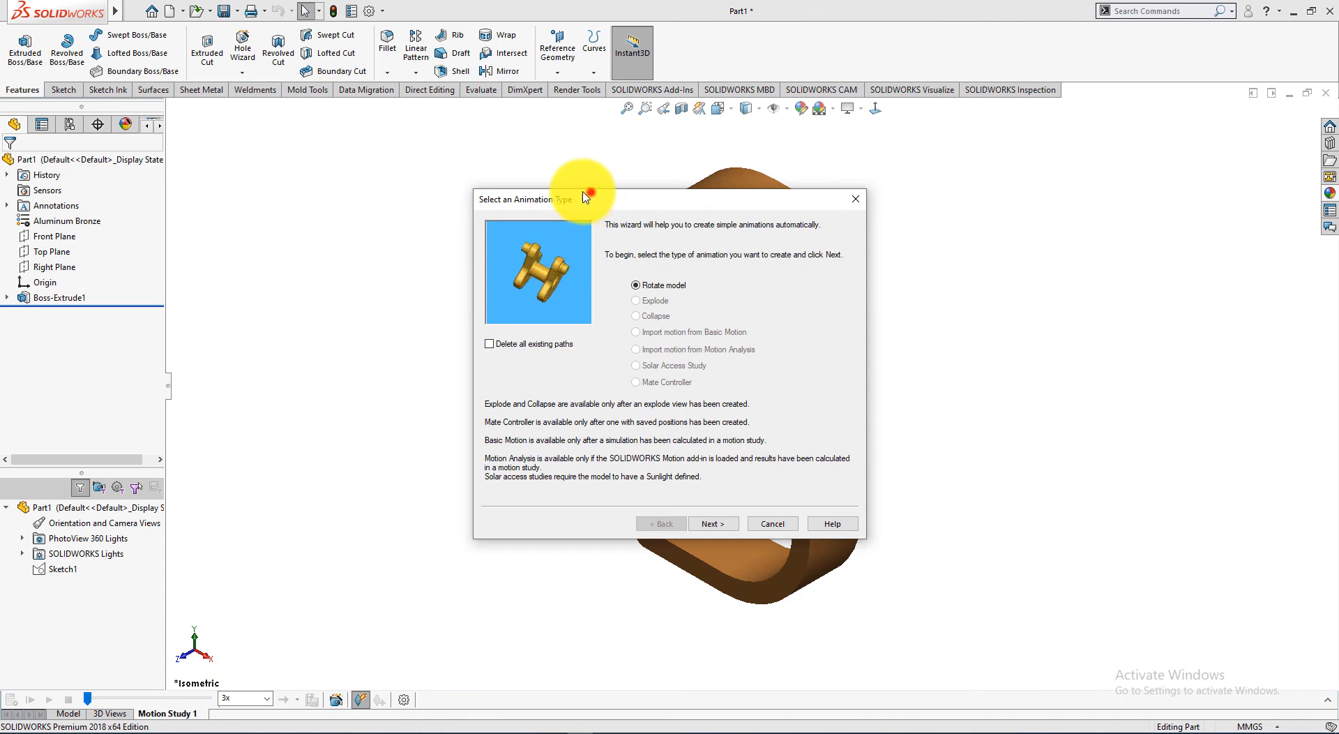
{"action": "left_click_drag", "start_coordinate": [585, 198], "coordinate": [298, 135]}
{"action": "left_click", "coordinate": [448, 467]}
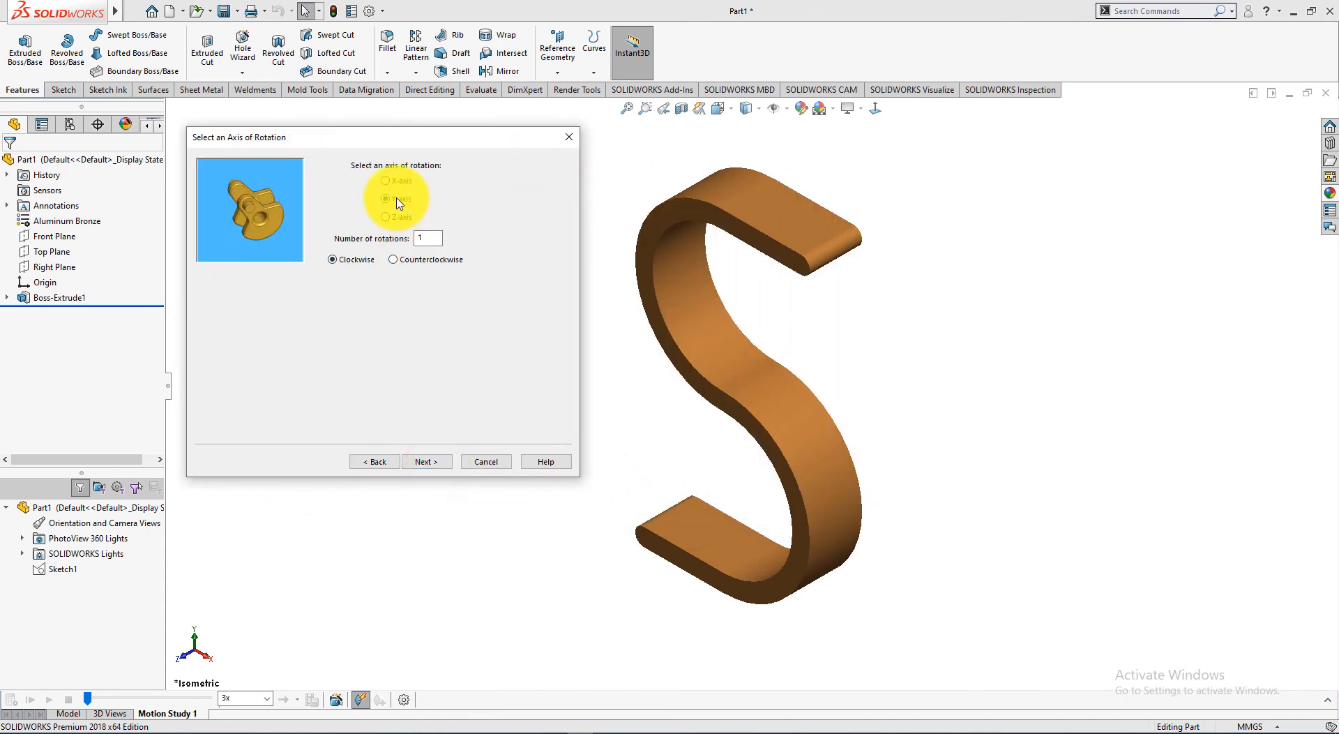
{"action": "left_click", "coordinate": [440, 463]}
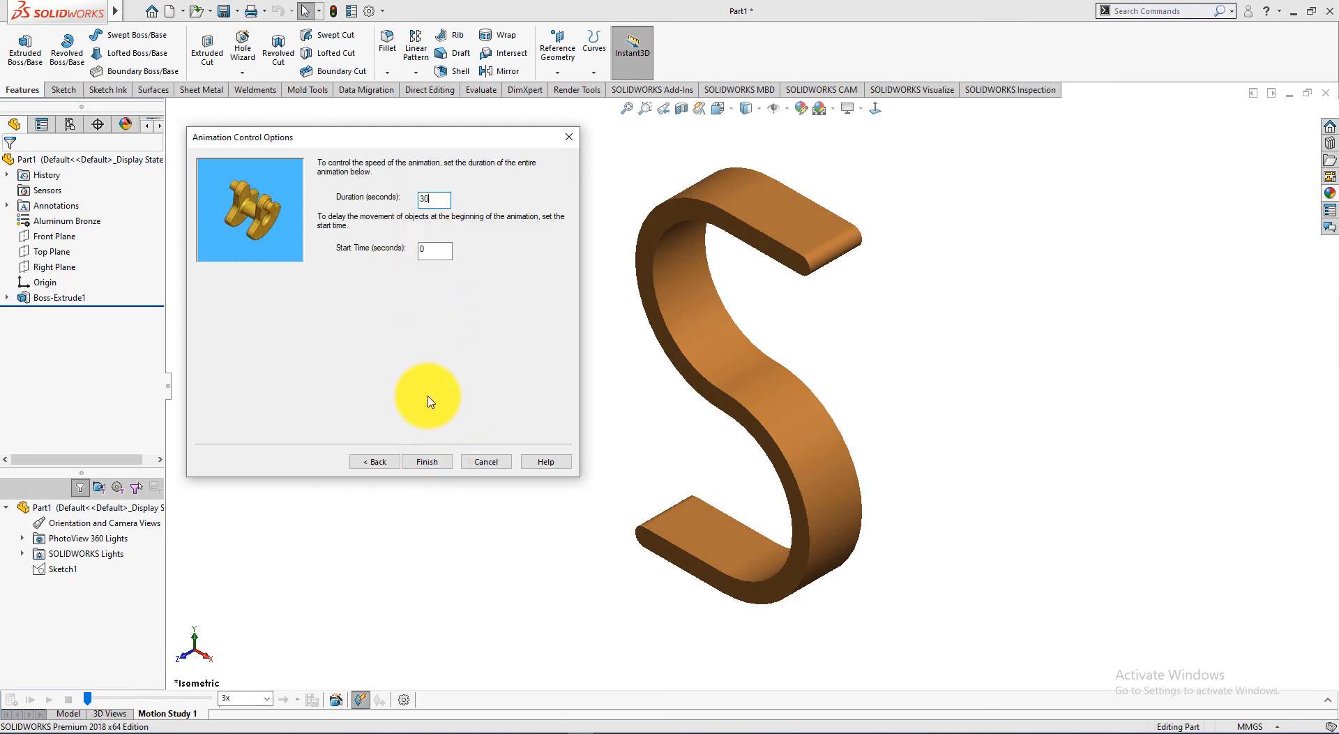
{"action": "left_click", "coordinate": [425, 461]}
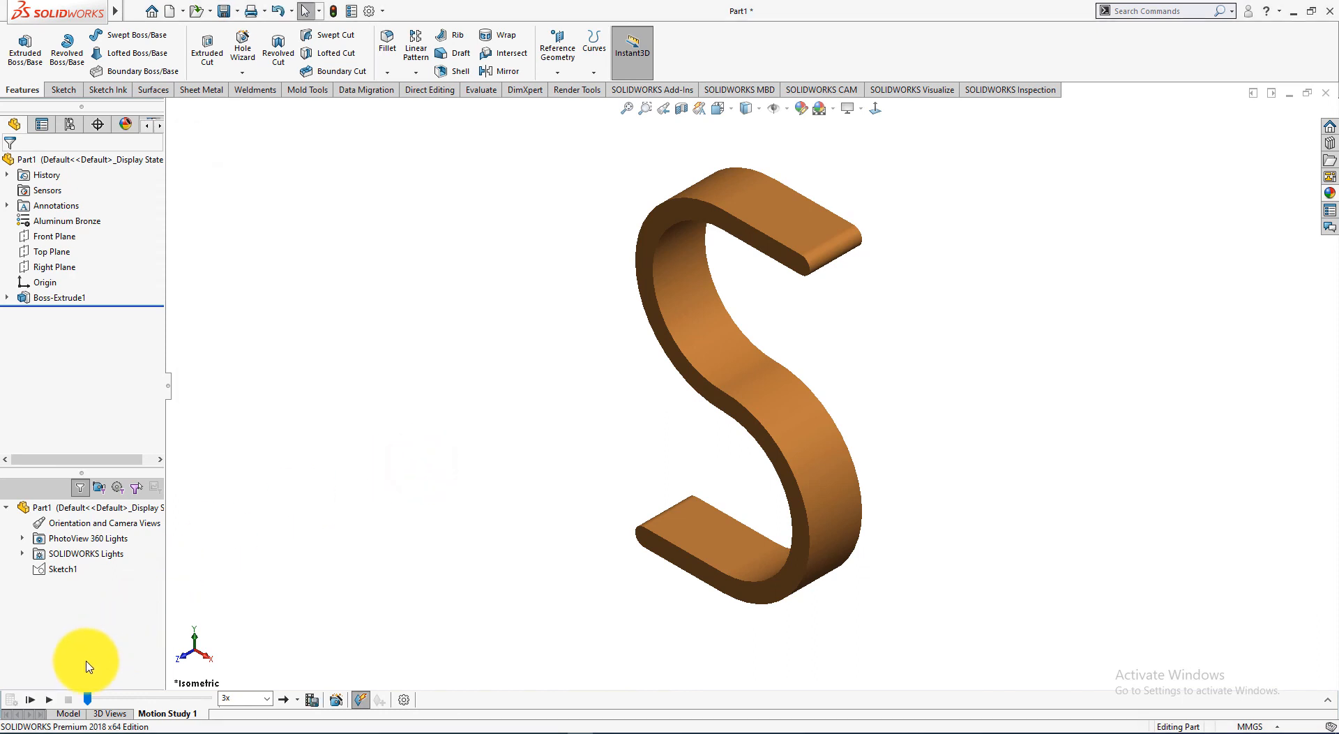
Play the rotation animation, set the display style to Shaded With Edges, and replay the animation from the start
{"action": "left_click", "coordinate": [30, 700]}
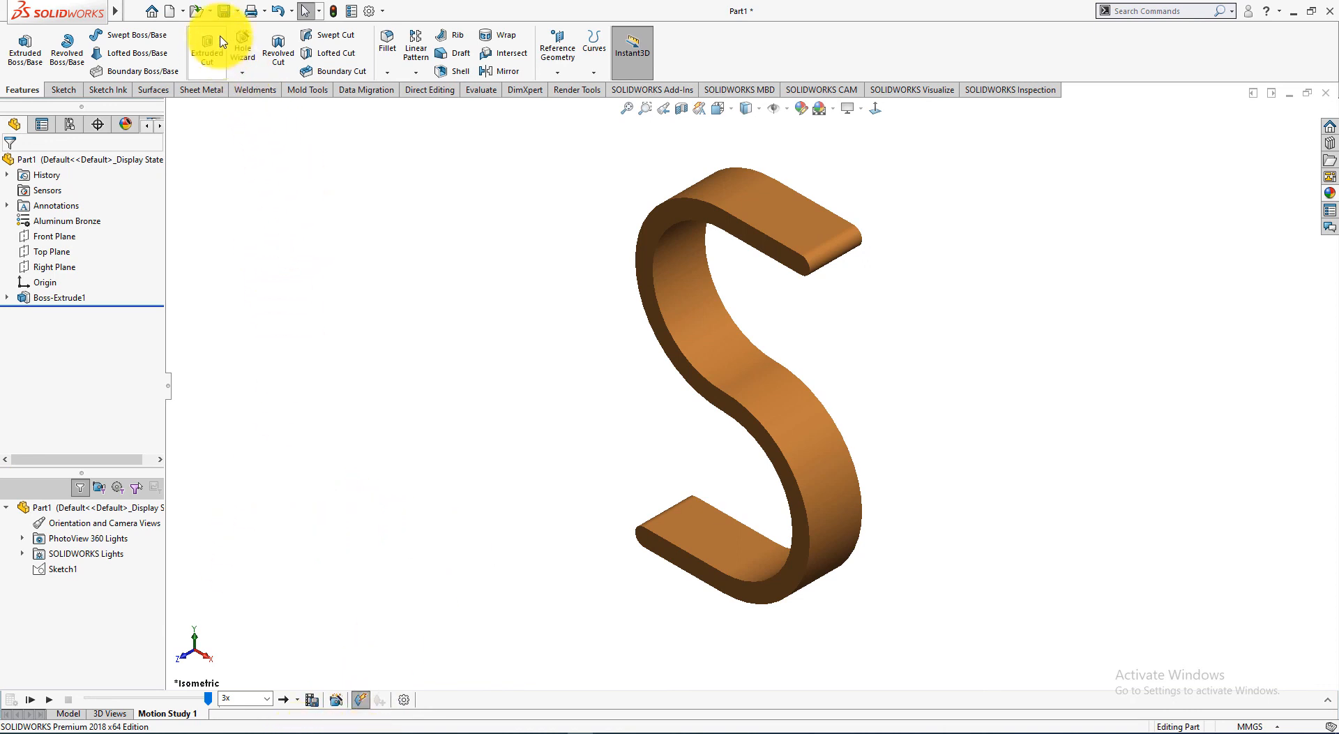
{"action": "left_click", "coordinate": [759, 112]}
{"action": "left_click", "coordinate": [747, 130]}
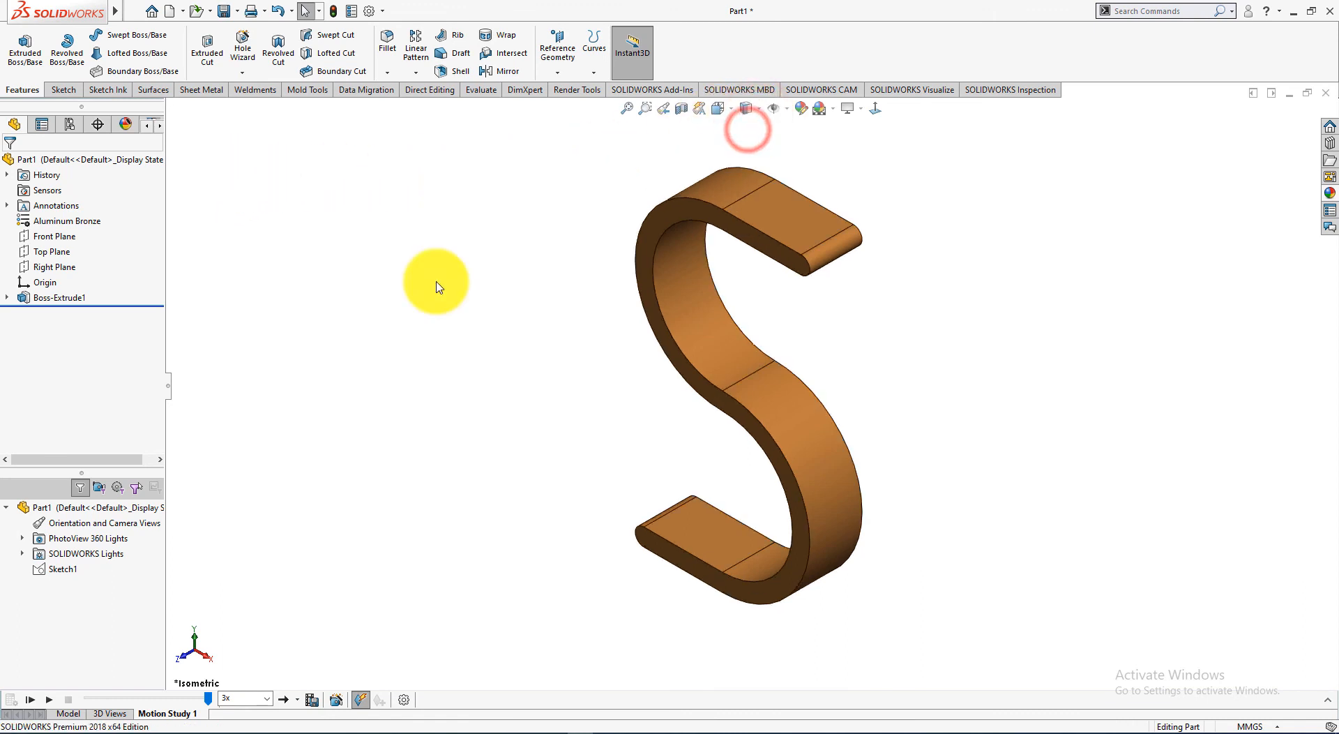
{"action": "left_click", "coordinate": [25, 701]}
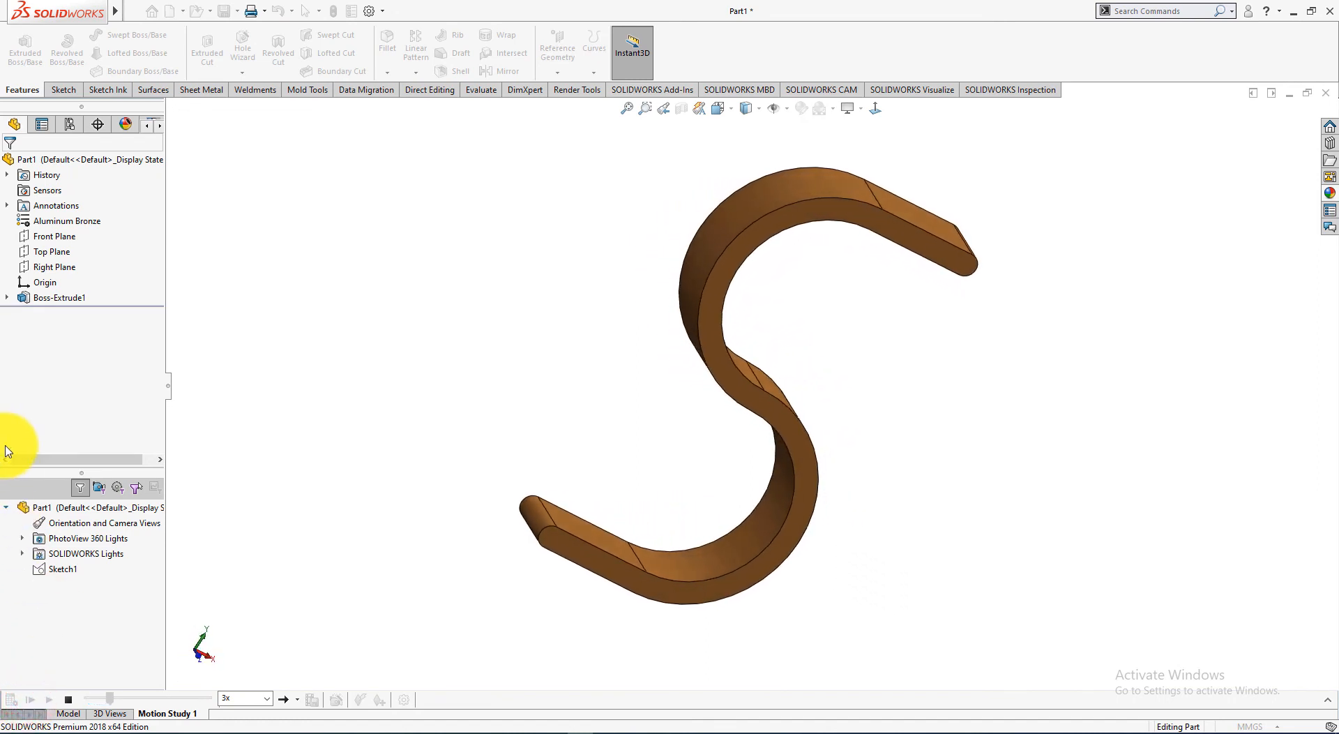